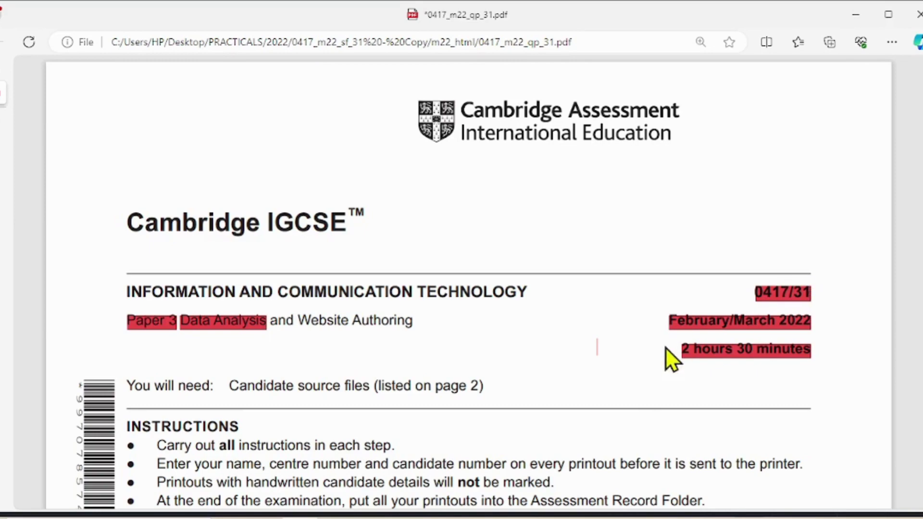
- Find Task 4 – Spreadsheet in the question paper and read its introductory paragraph about the Great Rift Valley lakes
scroll(670, 337, "down", 20)
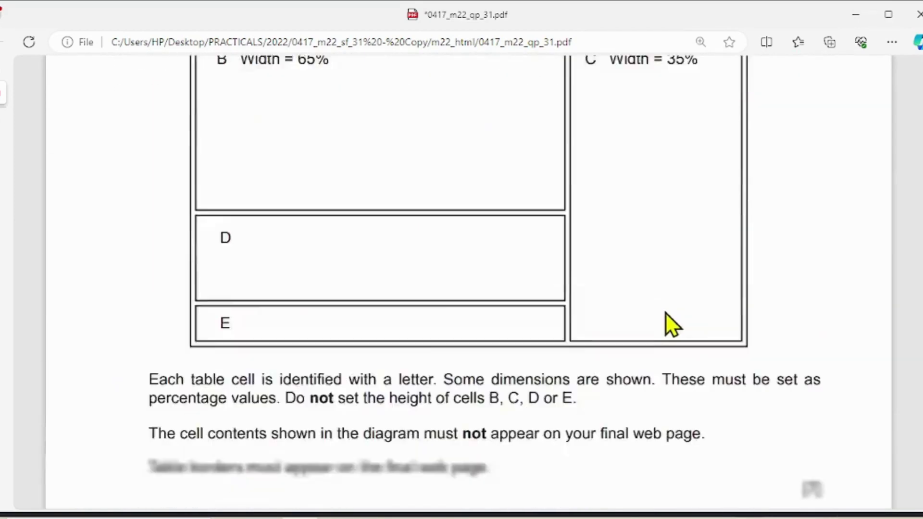
scroll(667, 312, "down", 20)
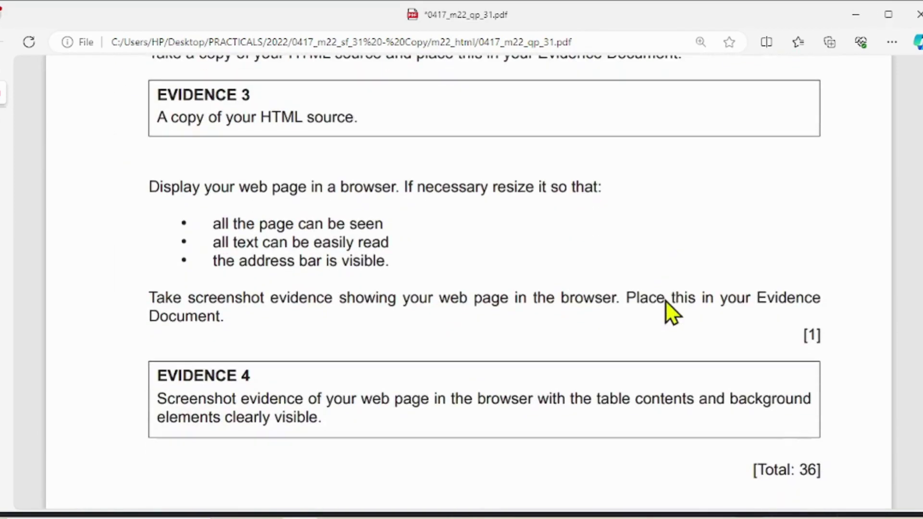
scroll(666, 301, "down", 12)
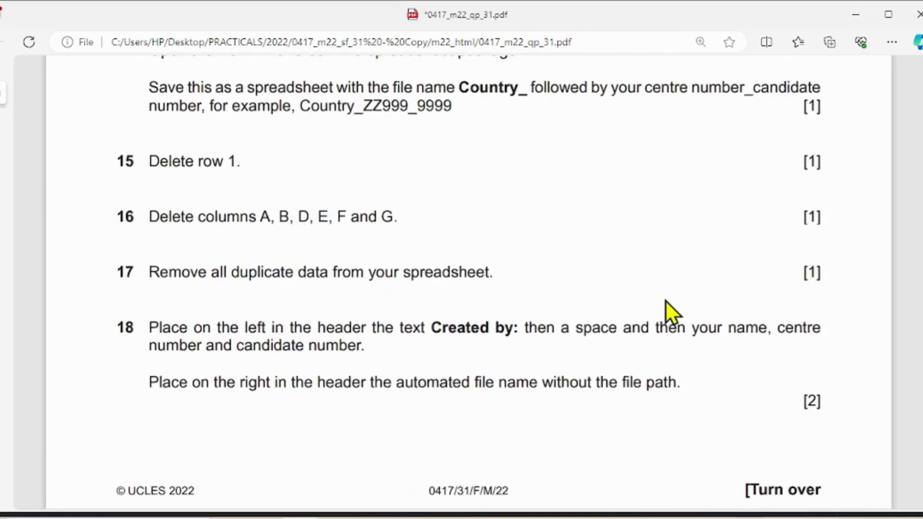
scroll(666, 301, "up", 5)
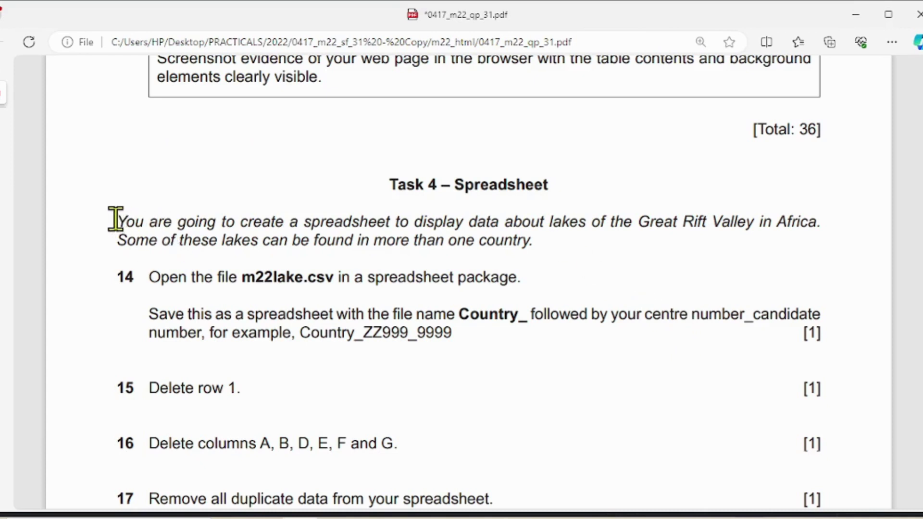
left_click_drag(117, 220, 519, 235)
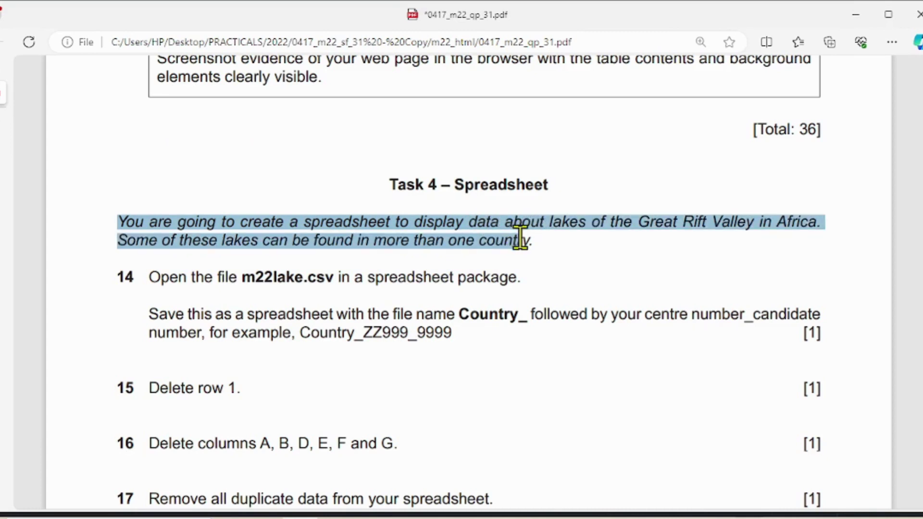
left_click_drag(520, 237, 524, 237)
left_click(538, 256)
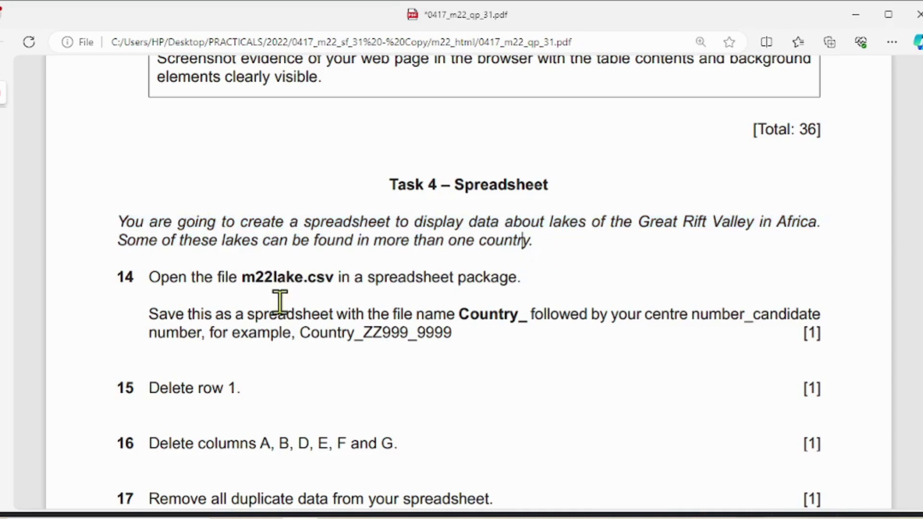
- Highlight in yellow the Task 4 introduction and the question 14 instruction to open m22lake.csv
mouse_move(68, 77)
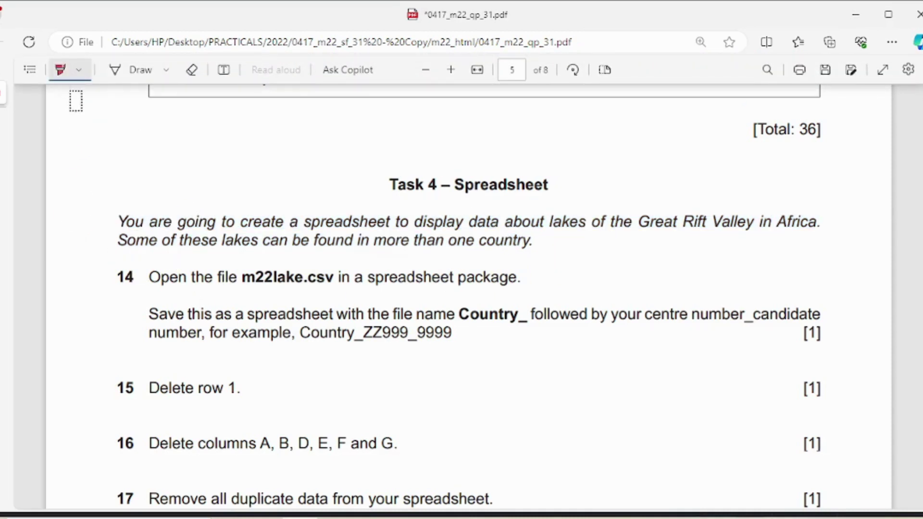
left_click(77, 72)
left_click(93, 124)
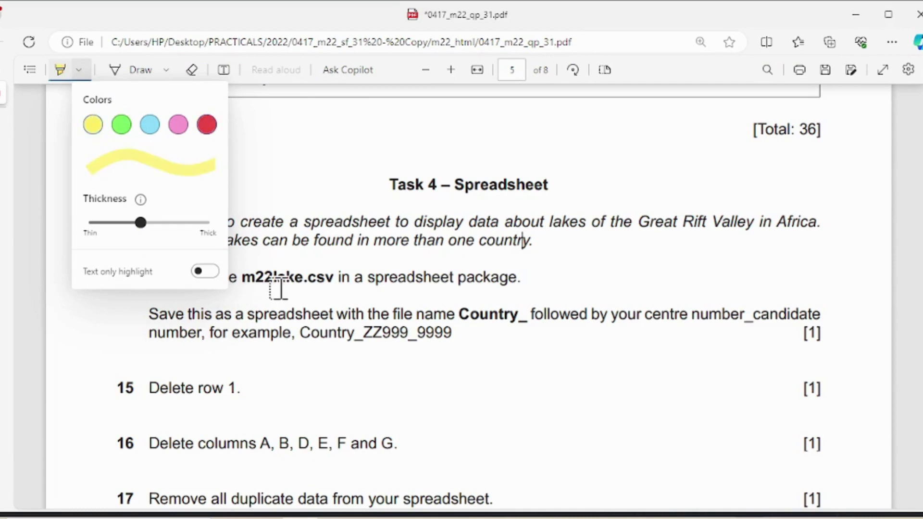
left_click(300, 220)
left_click_drag(117, 220, 530, 239)
scroll(583, 320, "down", 2)
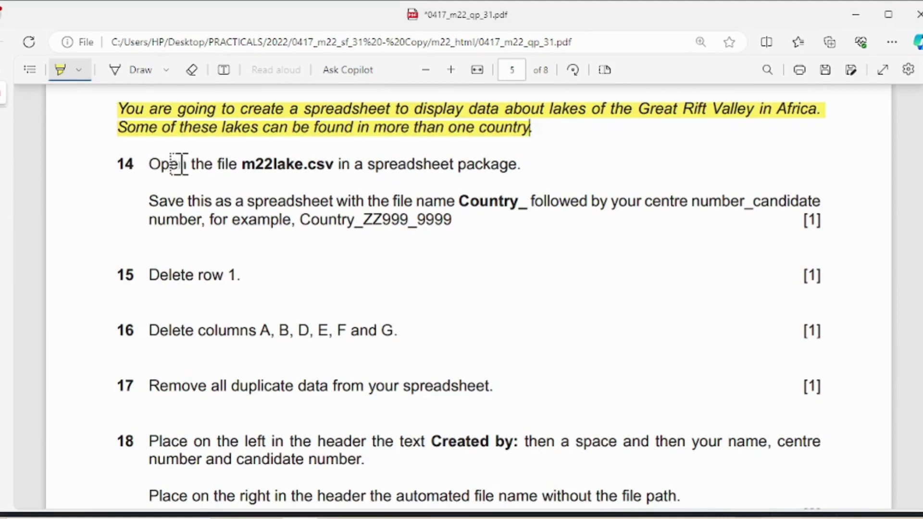
left_click_drag(116, 163, 513, 170)
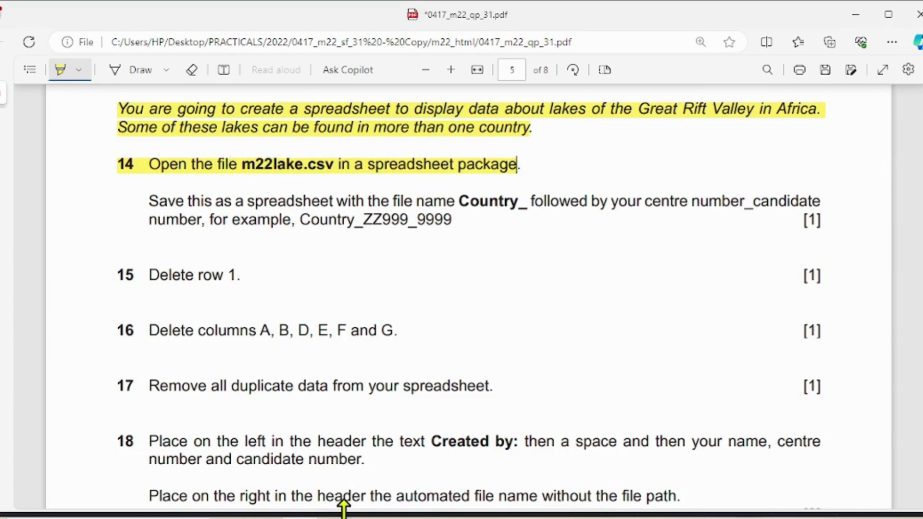
- Switch to File Explorer and open m22lake.csv from the m22_html folder with Excel 2016
left_click(334, 518)
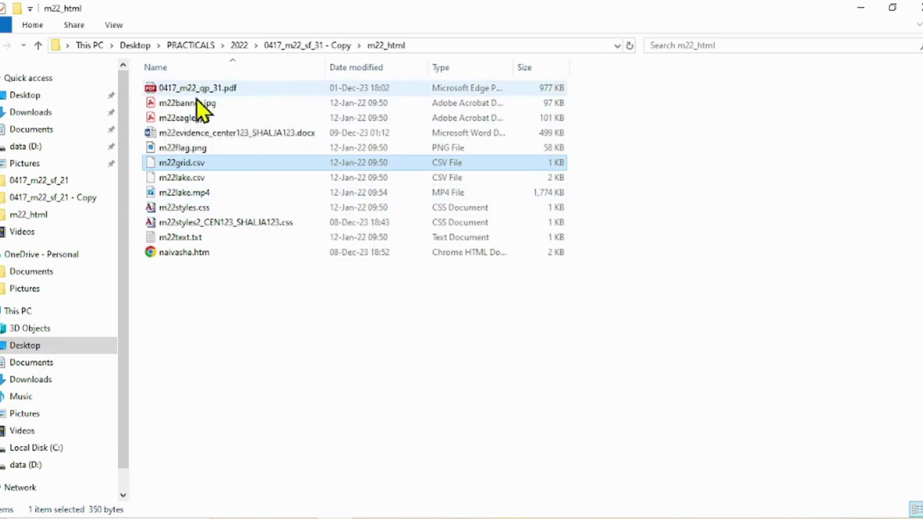
left_click(188, 181)
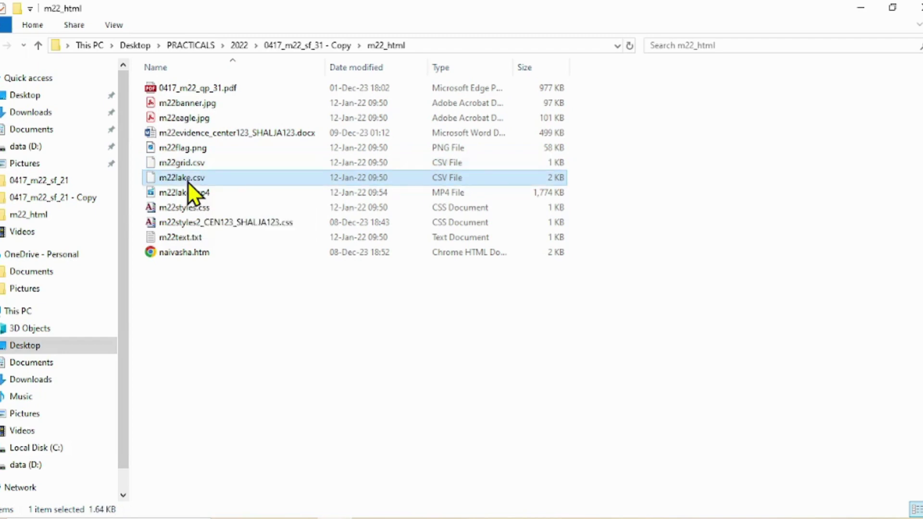
right_click(234, 177)
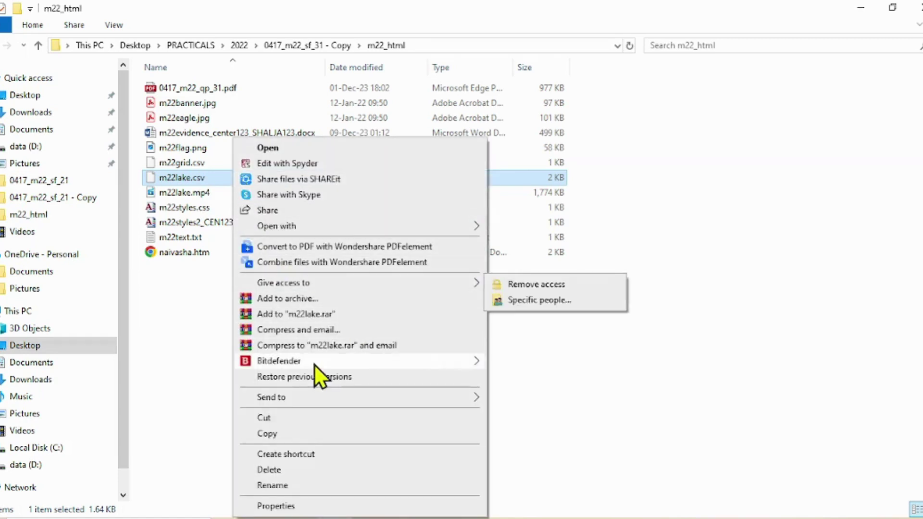
mouse_move(426, 229)
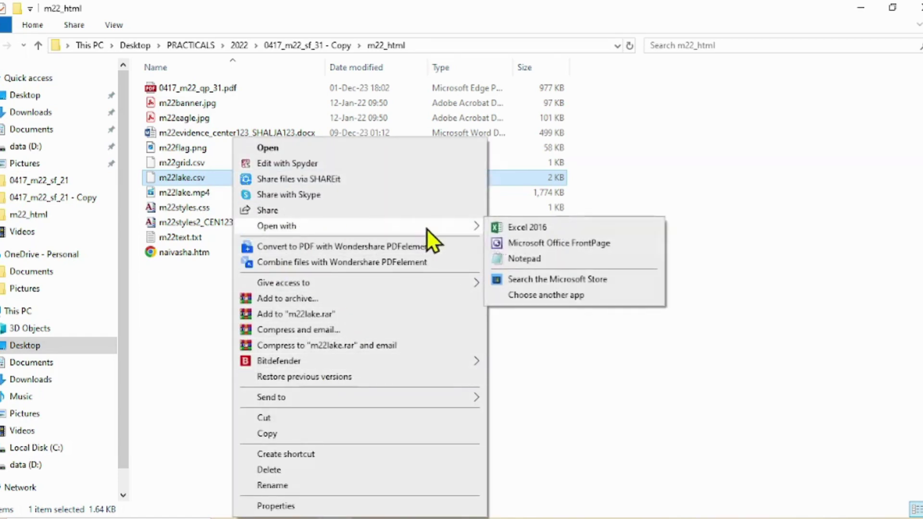
left_click(520, 227)
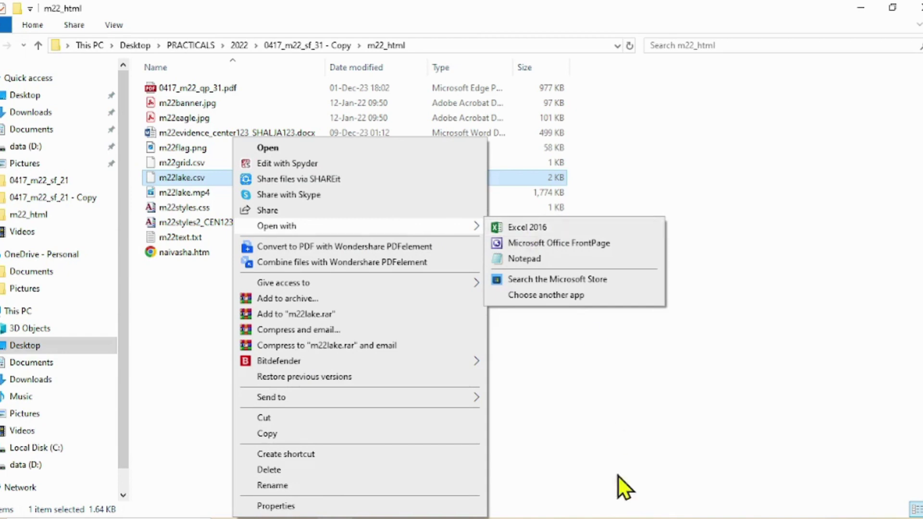
left_click(378, 442)
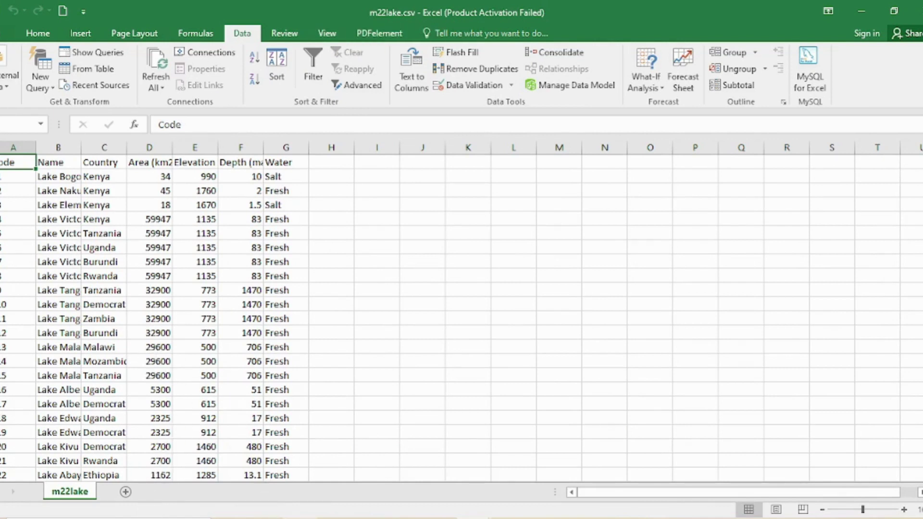
- Return to the question paper in Edge and highlight question 14's instruction about saving the spreadsheet under the Country_ file name
mouse_move(304, 516)
left_click(303, 456)
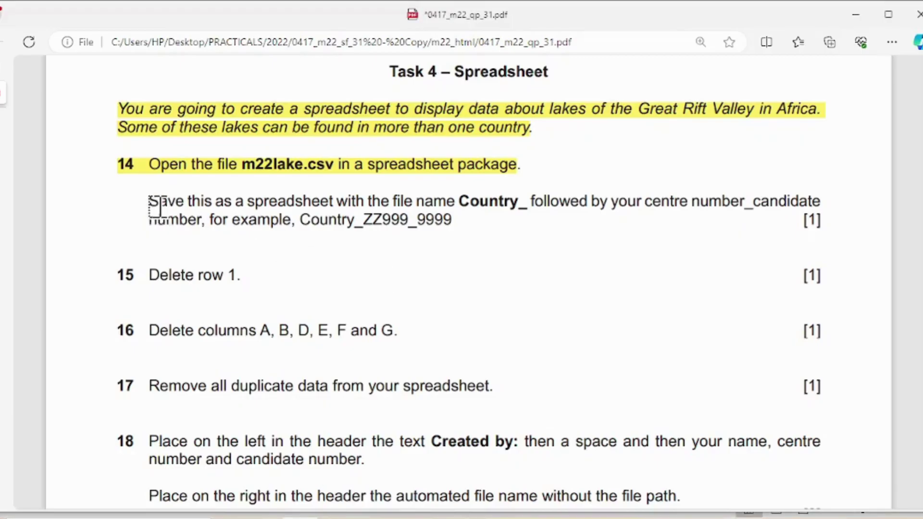
left_click_drag(145, 201, 458, 202)
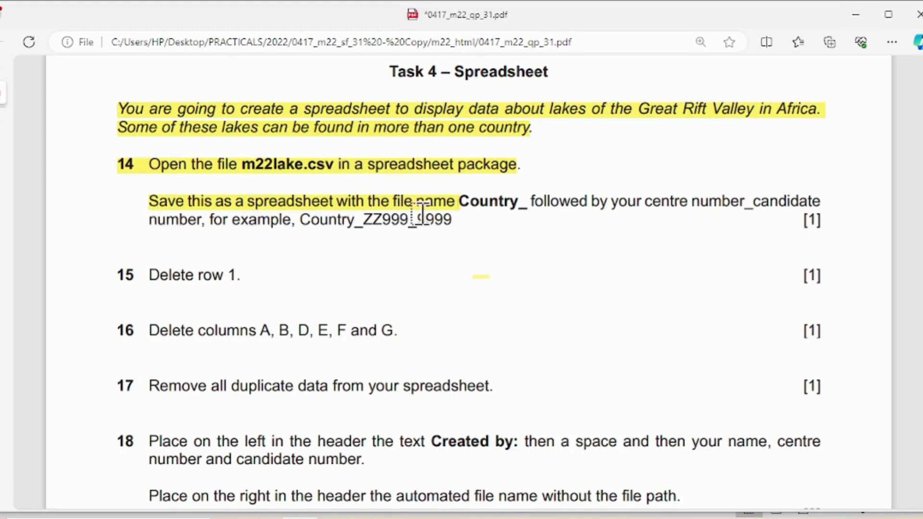
left_click_drag(460, 200, 450, 226)
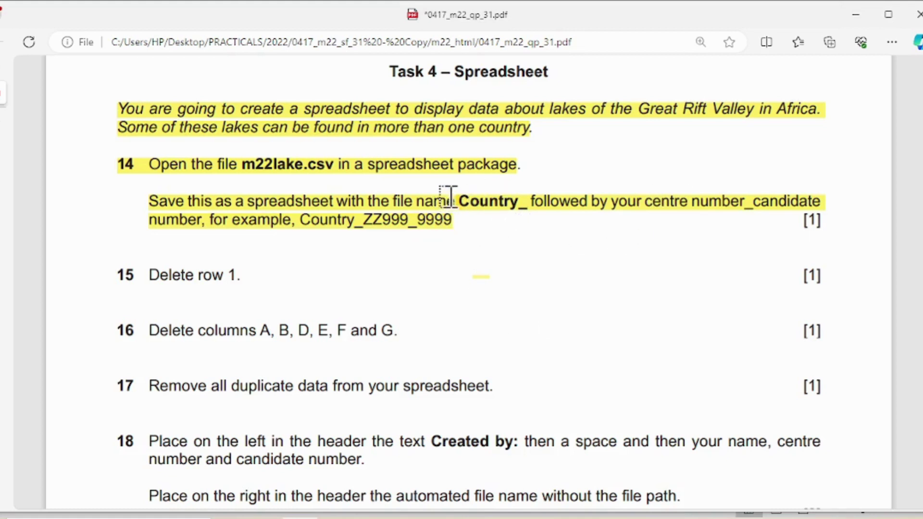
- In Excel, start saving a copy to the m22_html folder, named Country_ followed by the centre number and candidate number
mouse_move(469, 510)
left_click(423, 474)
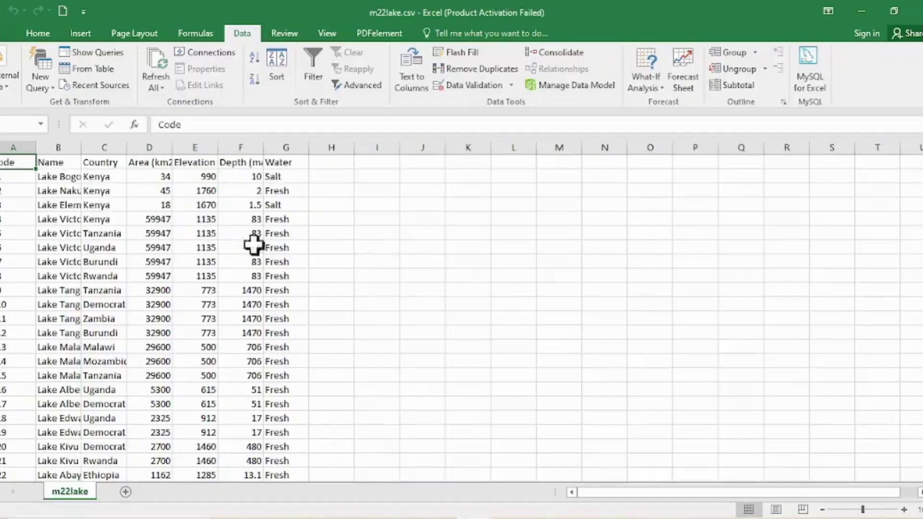
left_click(4, 34)
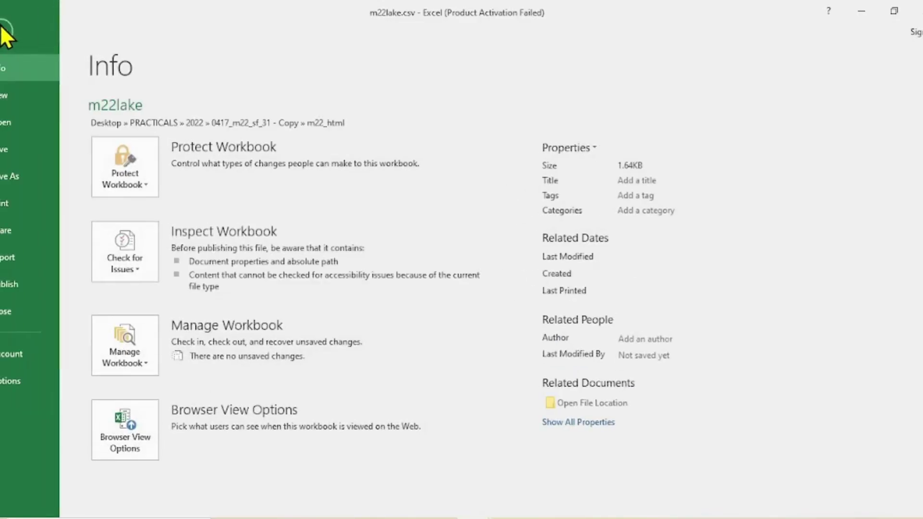
left_click(7, 179)
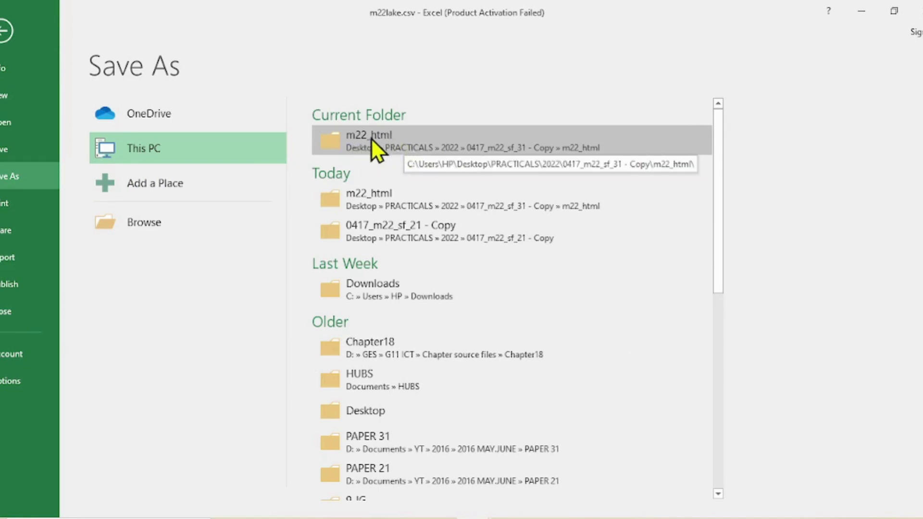
left_click(371, 139)
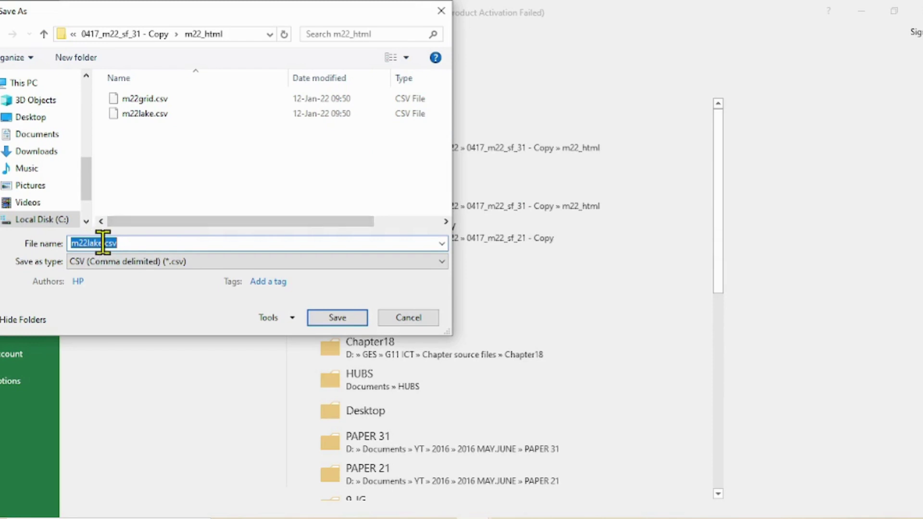
left_click_drag(102, 244, 53, 245)
type("Country_CEN123_SHAL123")
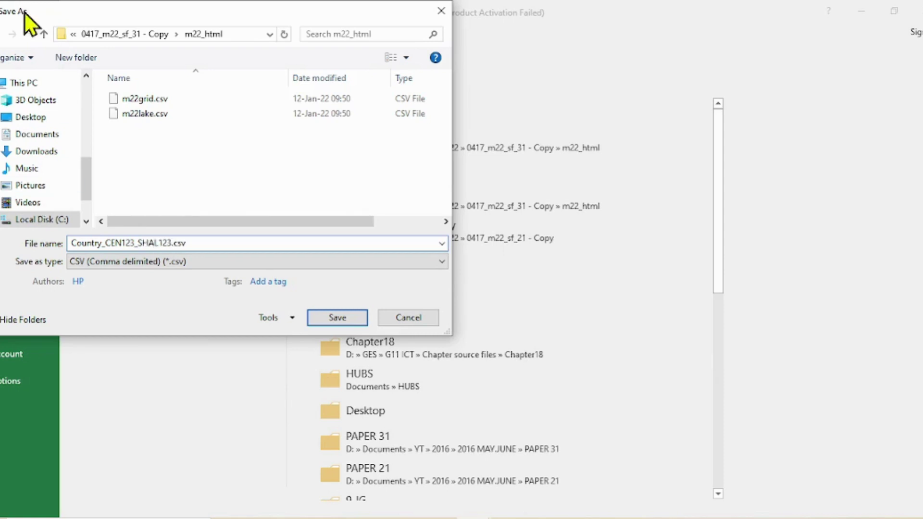
- Set the file type to Excel Workbook (*.xlsx) and save the copy in the m22_html folder
left_click(151, 263)
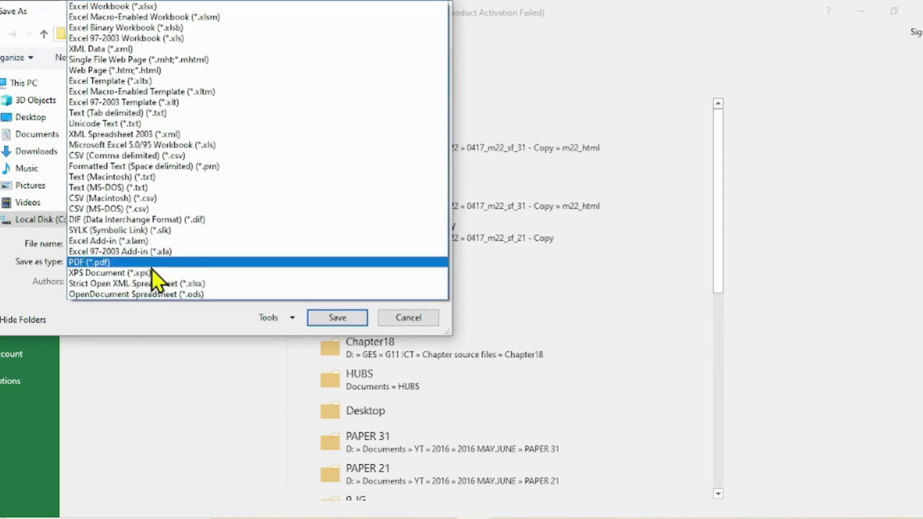
left_click(161, 5)
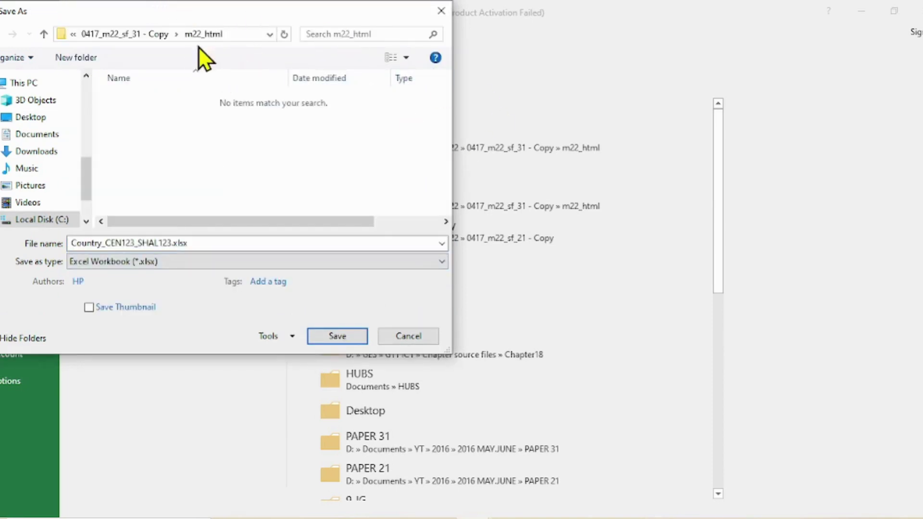
left_click(274, 34)
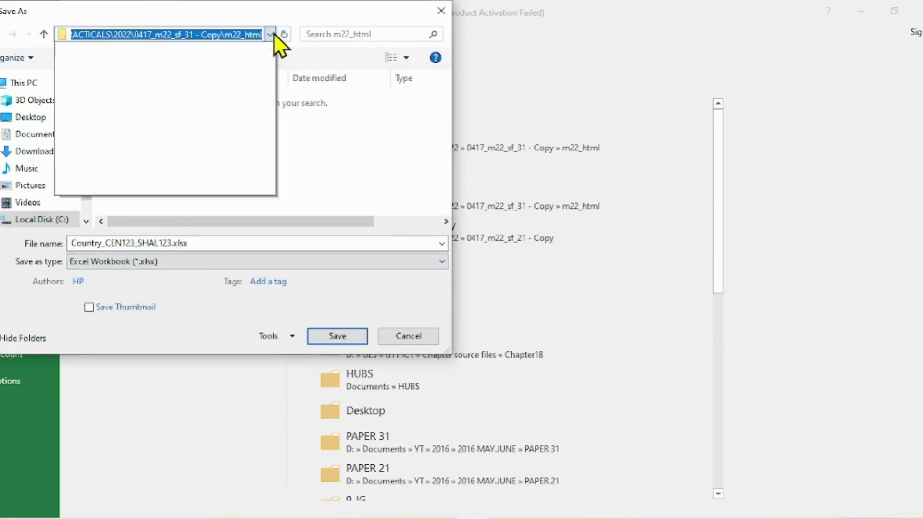
left_click(274, 34)
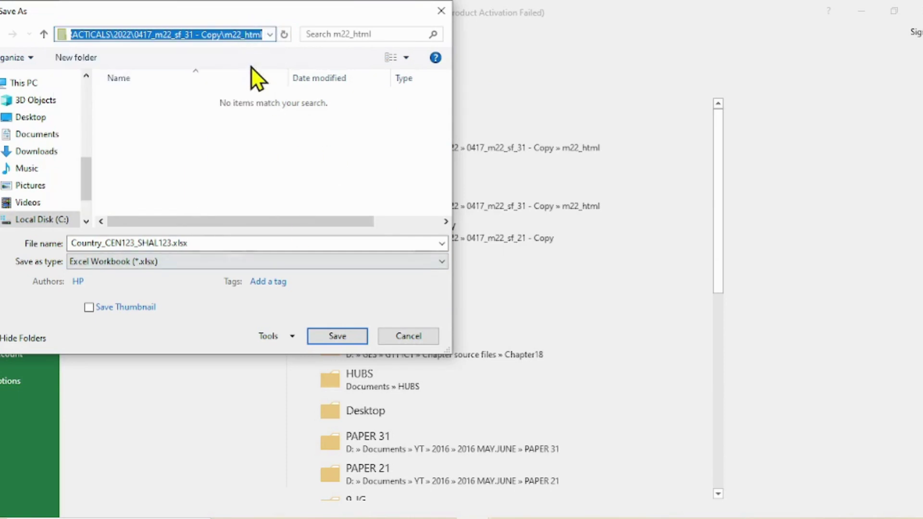
left_click(241, 34)
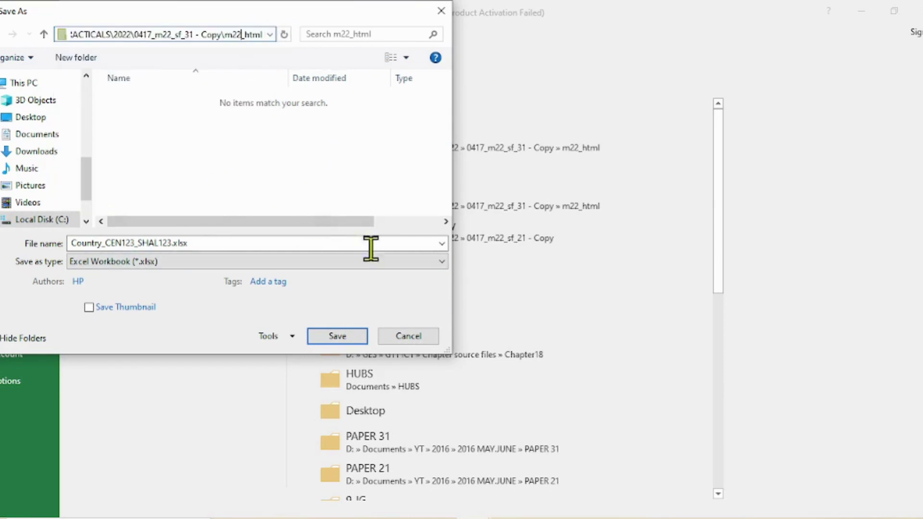
left_click(339, 336)
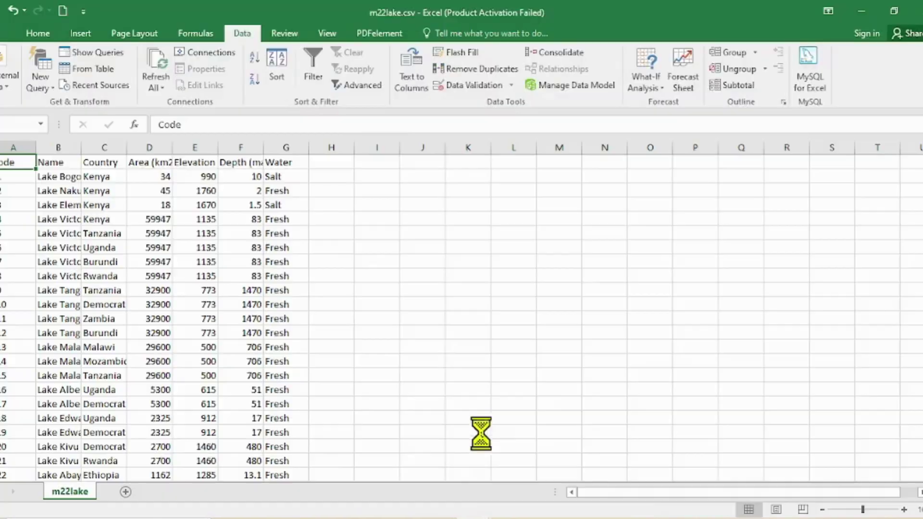
- Highlight question 15, "Delete row 1.", in the question paper in Edge and switch back to the Excel workbook
key("alt+Tab")
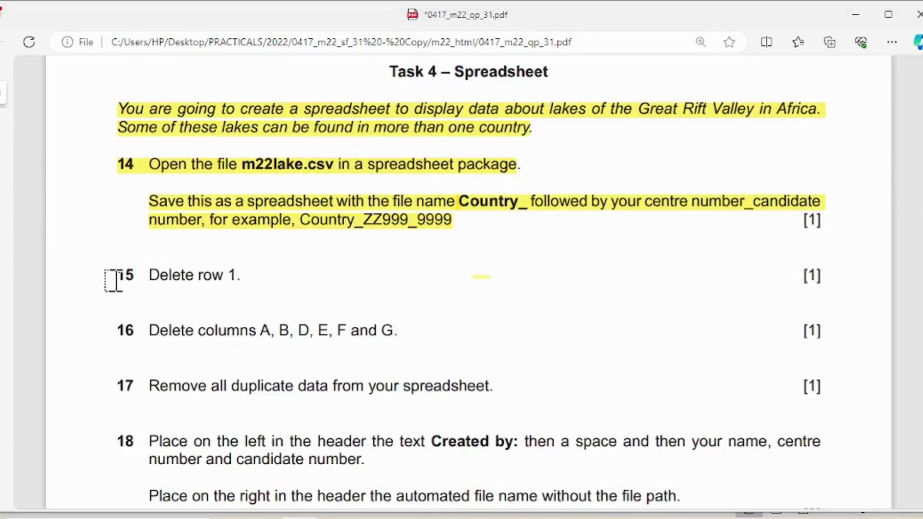
left_click_drag(110, 280, 241, 279)
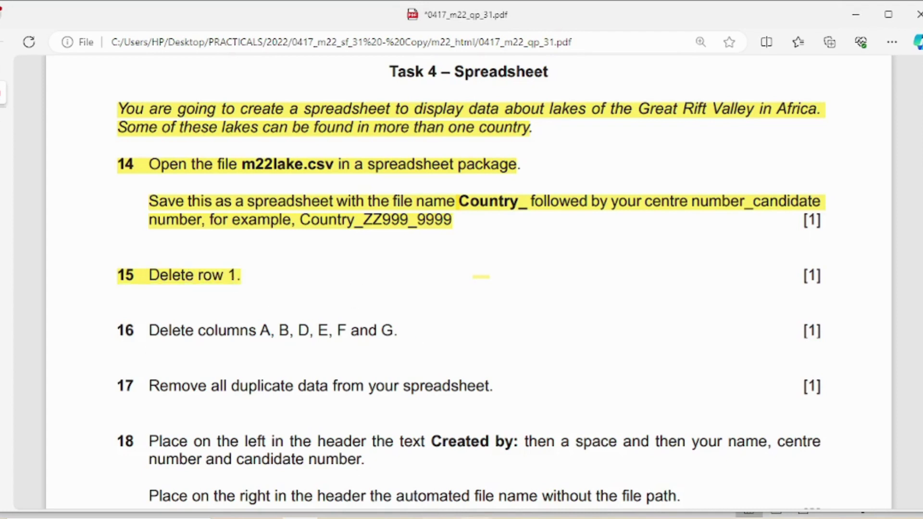
left_click(391, 471)
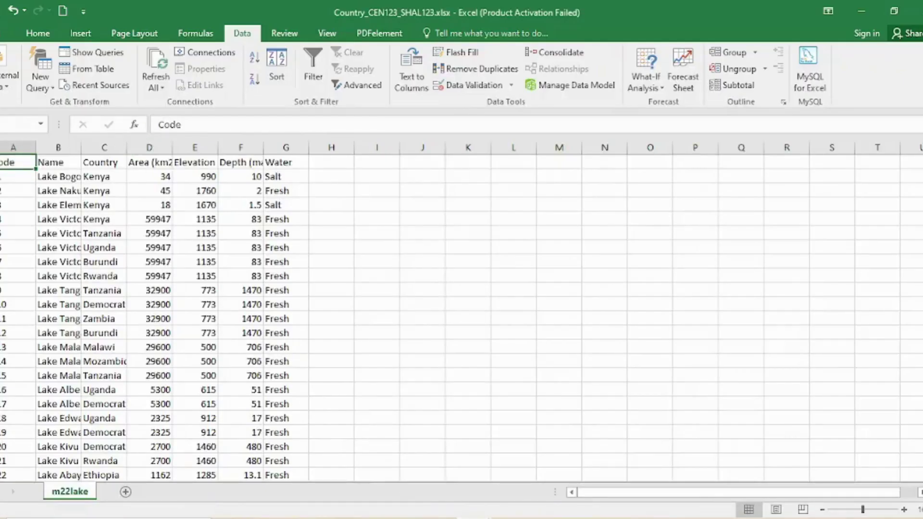
mouse_move(3, 162)
left_mouse_down()
mouse_move(2, 476)
mouse_move(2, 159)
mouse_move(2, 476)
mouse_move(3, 171)
mouse_move(62, 148)
mouse_move(305, 149)
mouse_move(15, 150)
mouse_move(295, 157)
mouse_move(9, 156)
mouse_move(344, 159)
mouse_move(10, 156)
left_mouse_up()
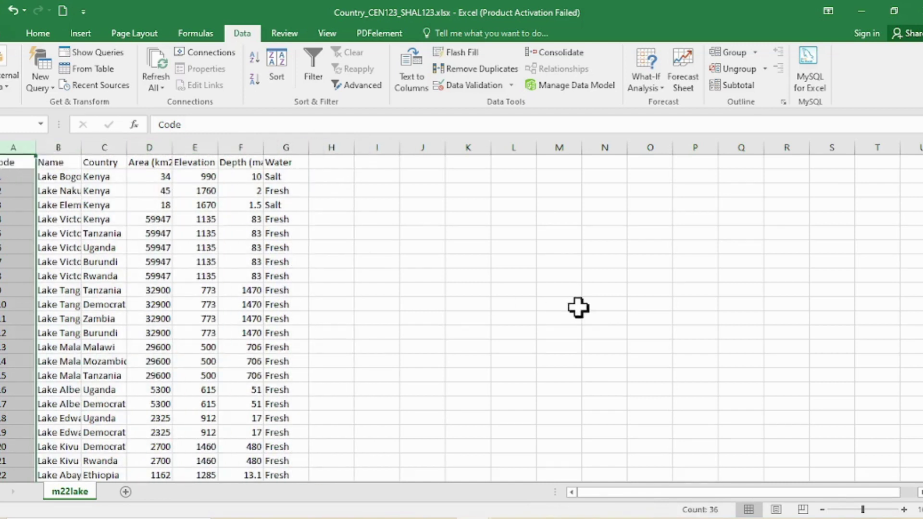
left_click(468, 304)
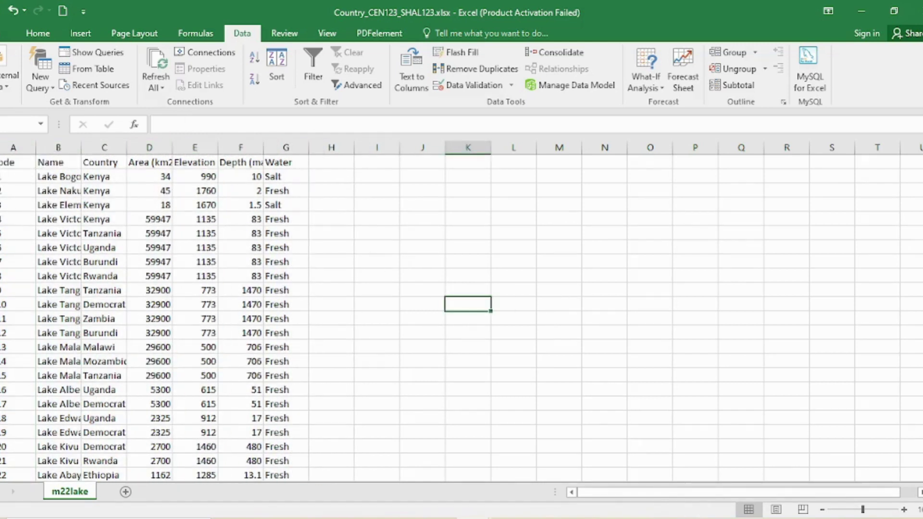
- Delete row 1, which holds the column headings, from the m22lake sheet
left_click(1, 162)
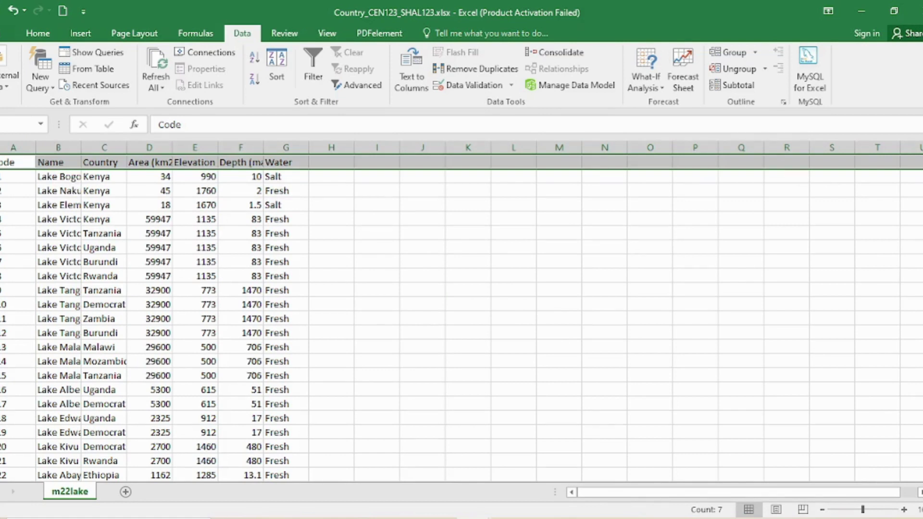
right_click(1, 163)
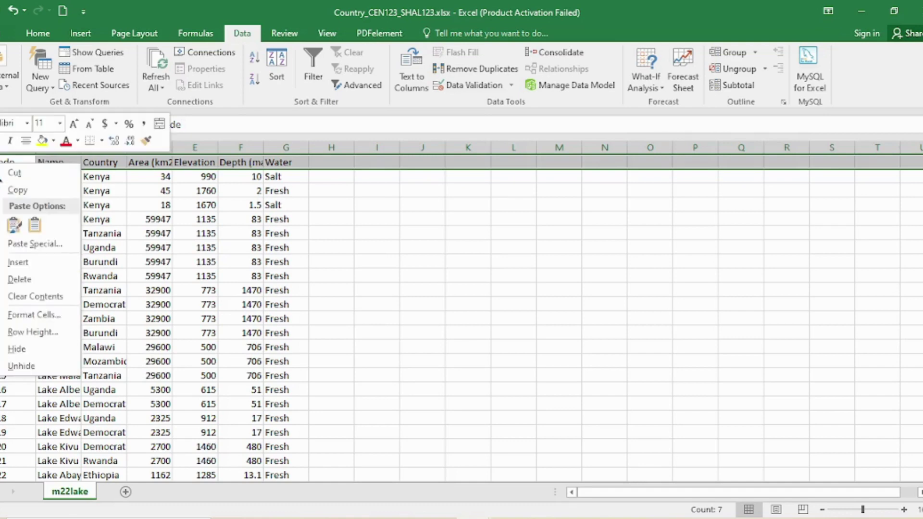
left_click(18, 279)
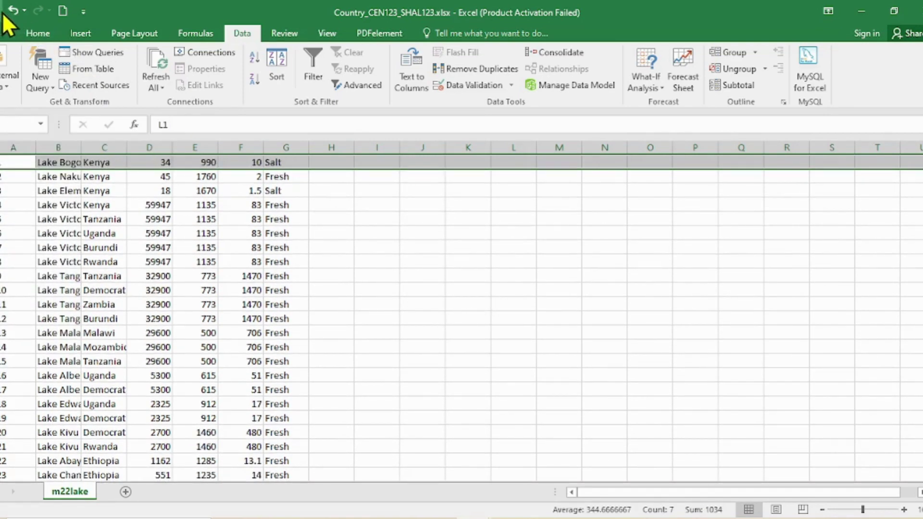
- Highlight question 16, "Delete columns A, B, D, E, F and G.", in the question paper in Edge and return to the Country_ workbook in Excel
key("alt+Tab")
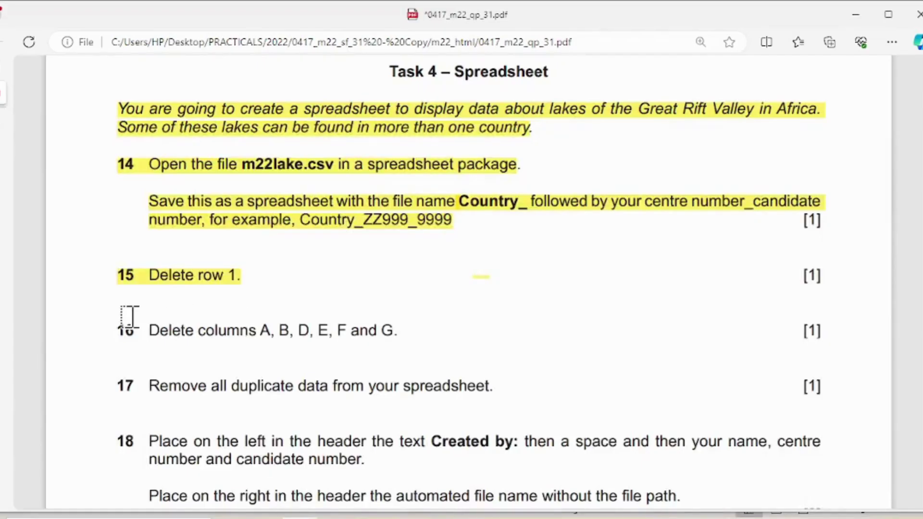
left_click_drag(119, 329, 398, 339)
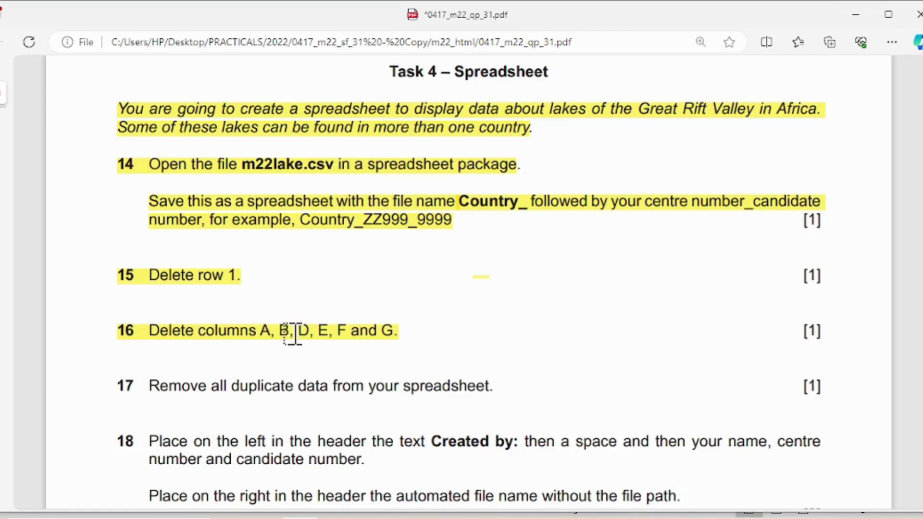
mouse_move(473, 516)
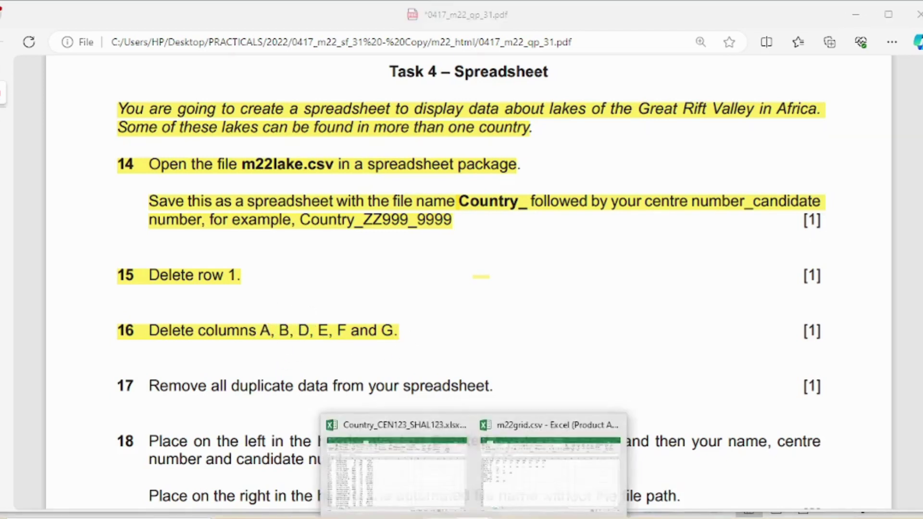
left_click(340, 413)
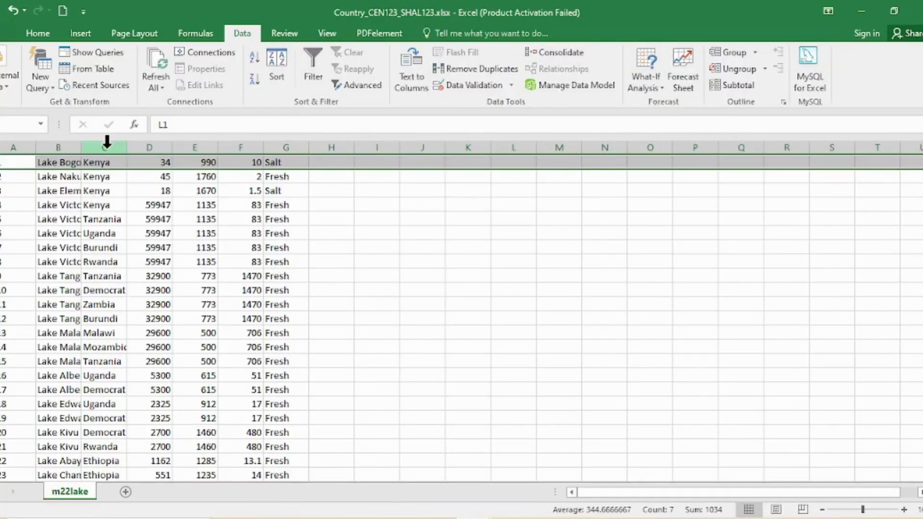
- Delete sheet columns A, B, D, E, F and G together, and widen the remaining column A to fit the country names
left_click(21, 142)
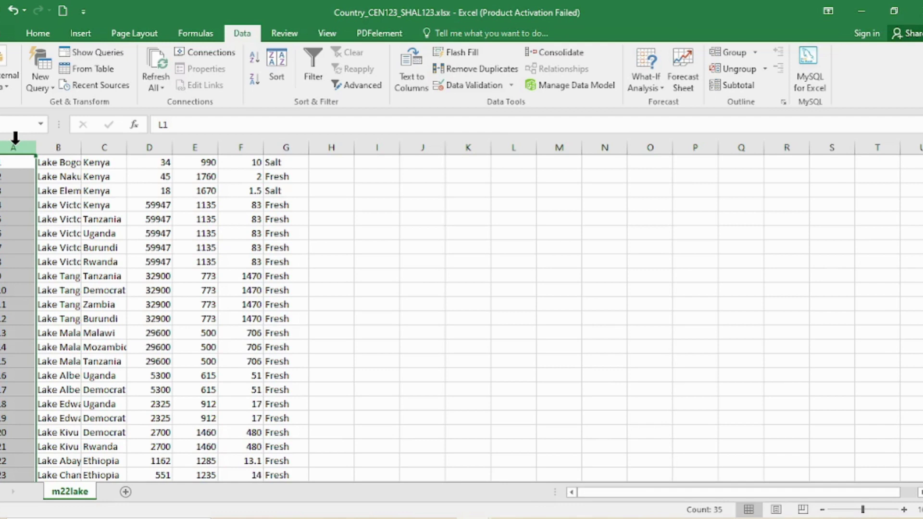
left_click(56, 143, "ctrl")
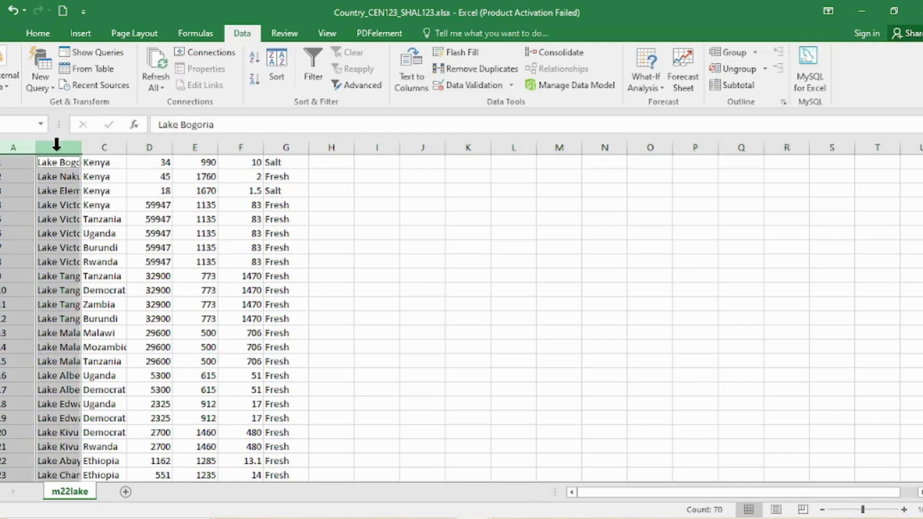
left_click(151, 145, "ctrl")
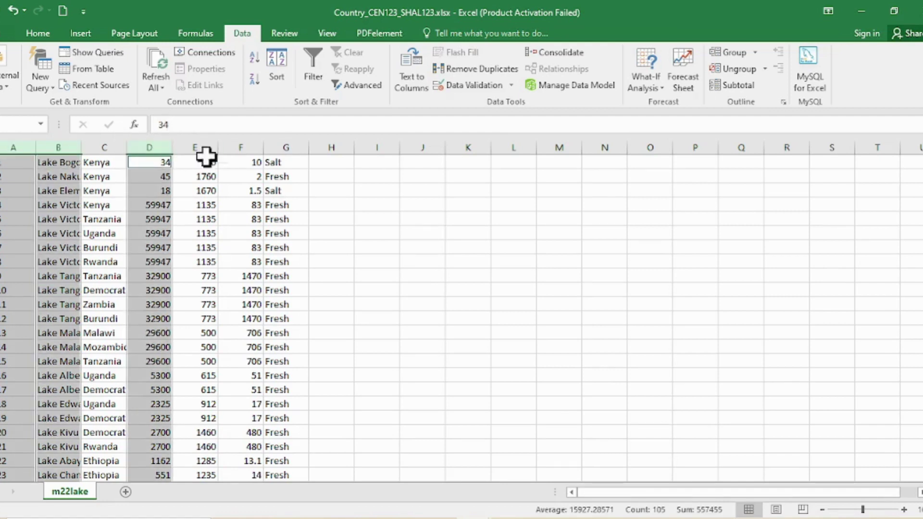
left_click(197, 145, "ctrl")
left_click(239, 145, "ctrl")
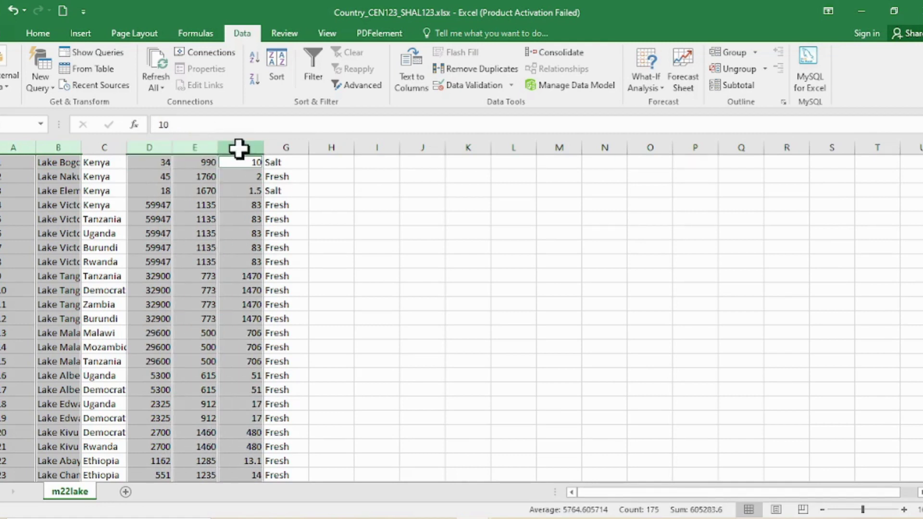
left_click(289, 146, "ctrl")
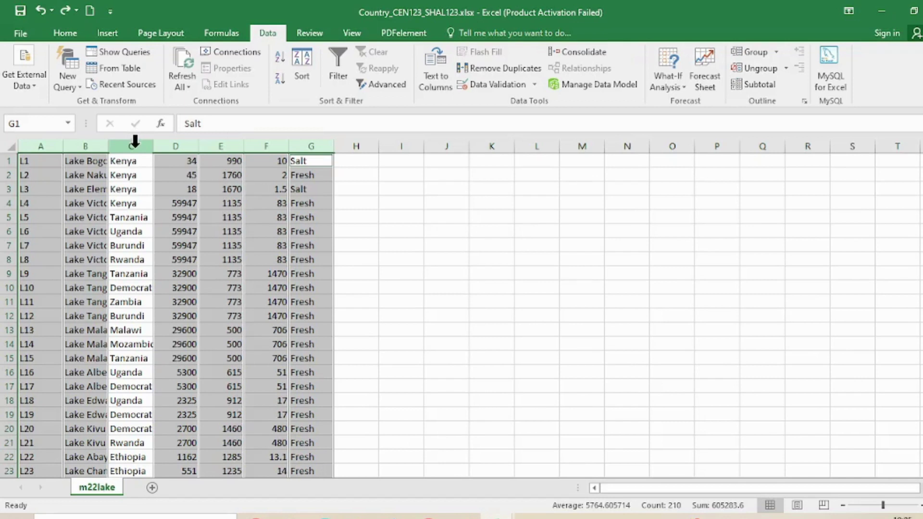
left_click(67, 34)
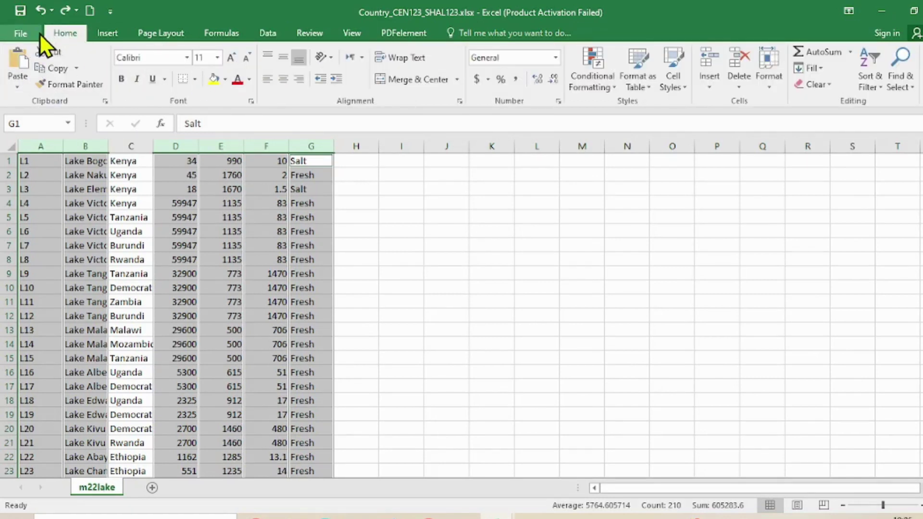
left_click(737, 88)
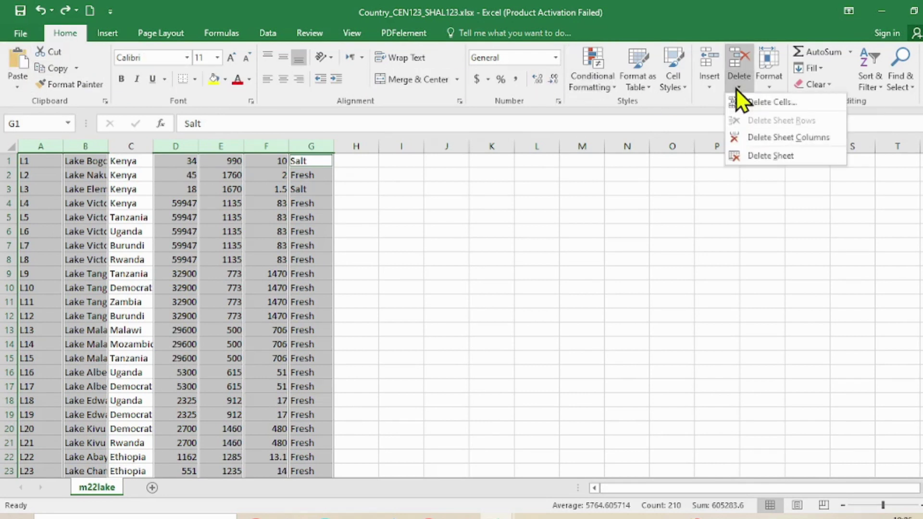
left_click(774, 137)
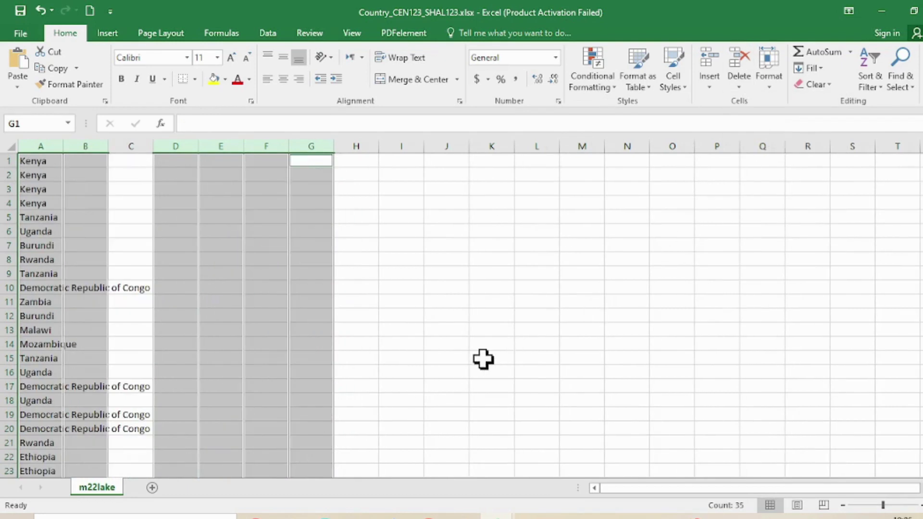
left_click(483, 359)
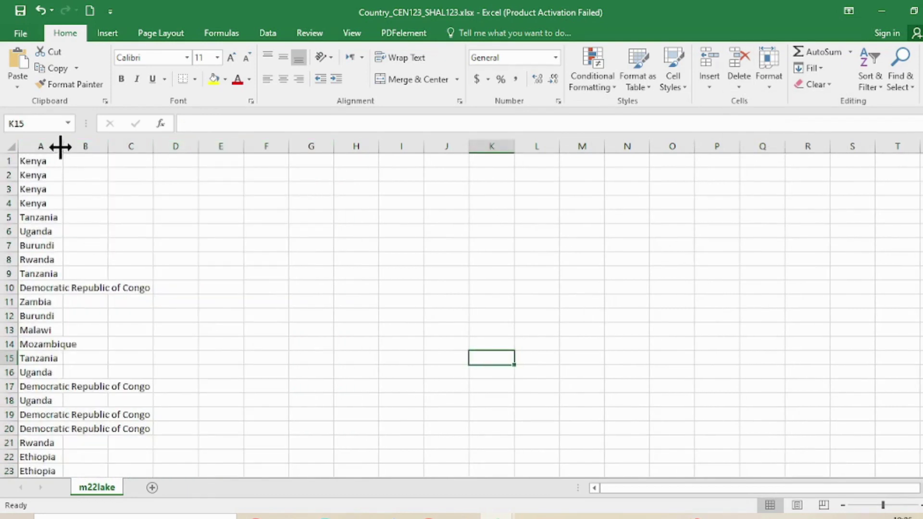
left_click_drag(63, 145, 163, 162)
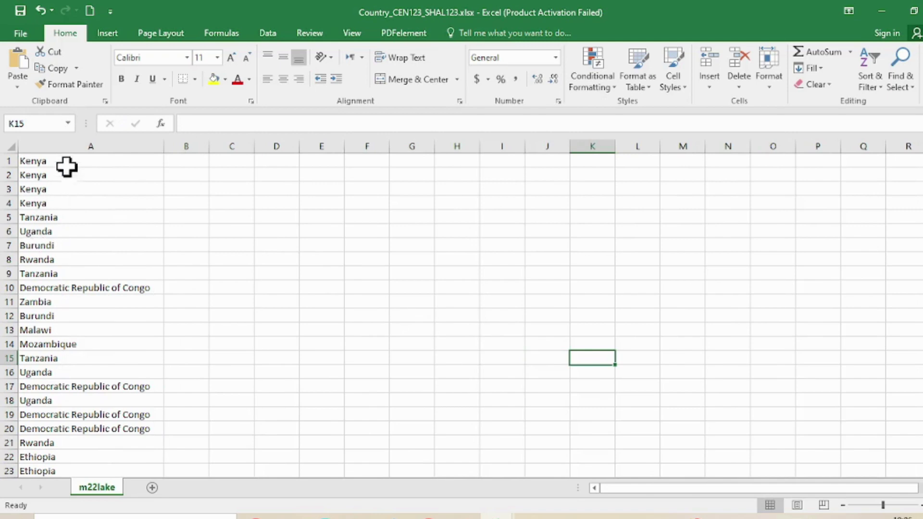
- Highlight question 17 about removing all duplicate data in the question paper in Edge, and return to the Country_ workbook in Excel
left_click(325, 516)
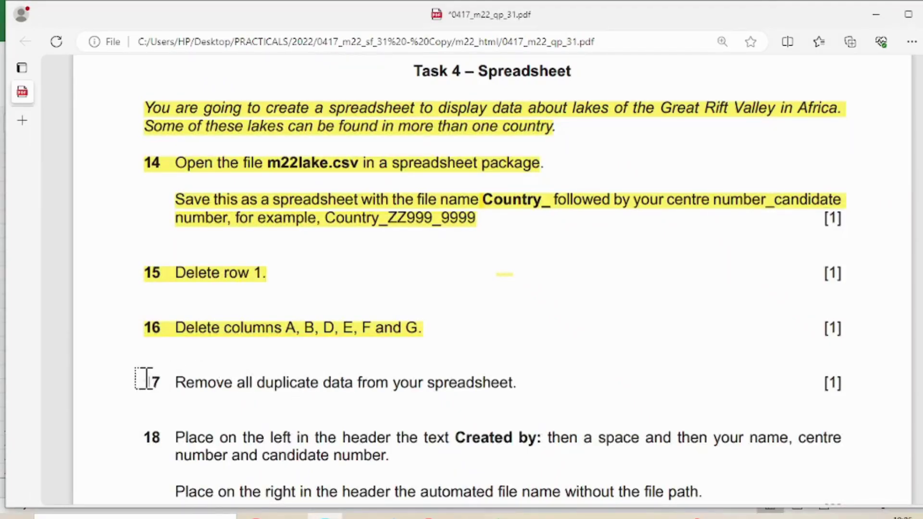
left_click_drag(144, 377, 532, 378)
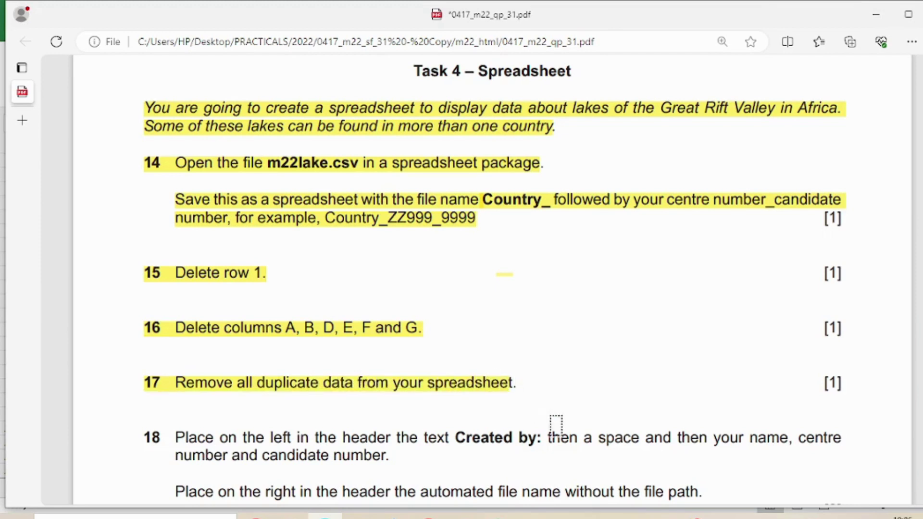
mouse_move(497, 515)
left_click(429, 495)
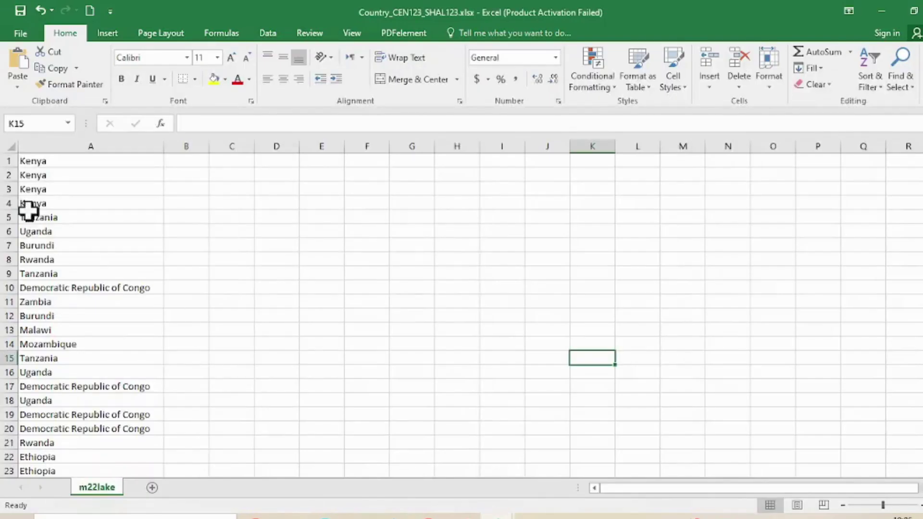
- Remove the duplicate country names from column A, treating the data as having no headers
left_click_drag(58, 444, 56, 459)
scroll(143, 351, "down", 8)
scroll(132, 339, "up", 8)
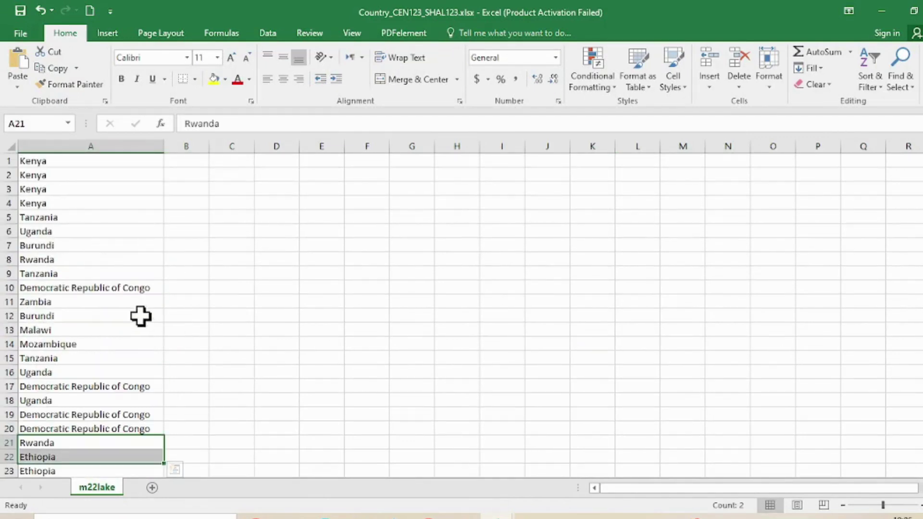
left_click(57, 143)
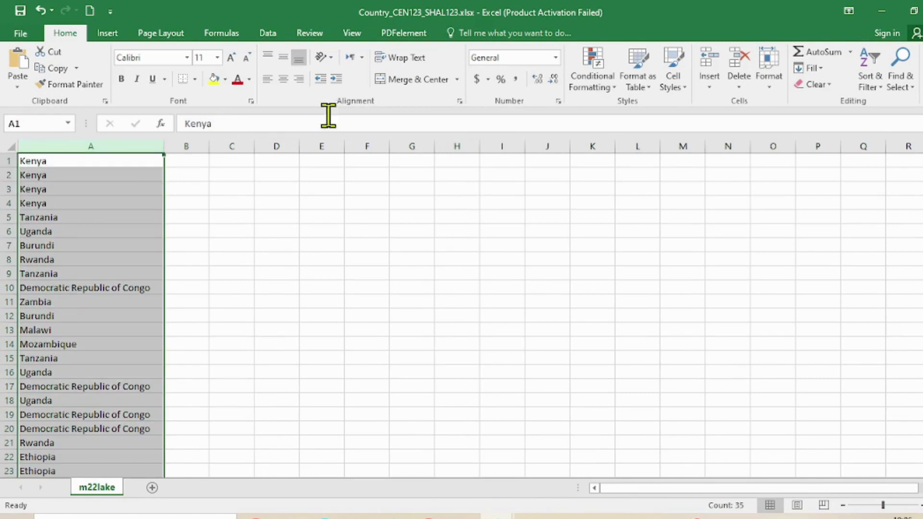
left_click(267, 33)
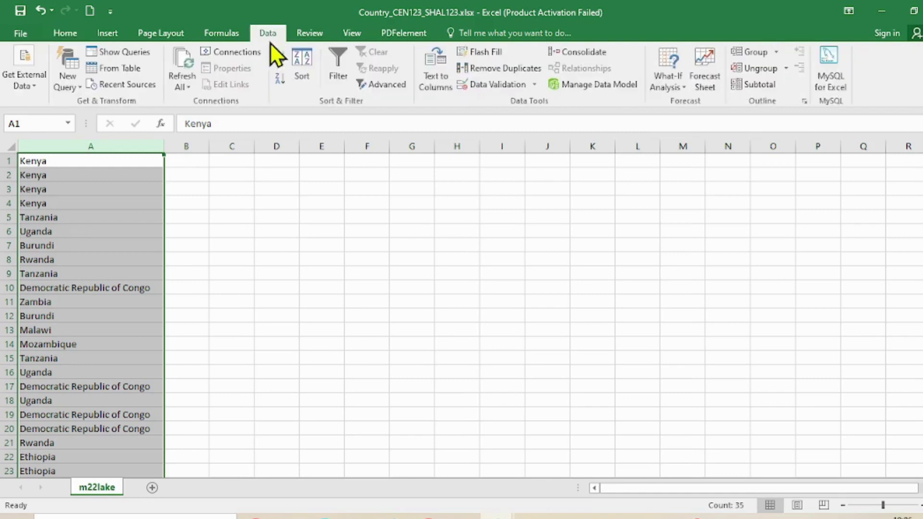
left_click(508, 68)
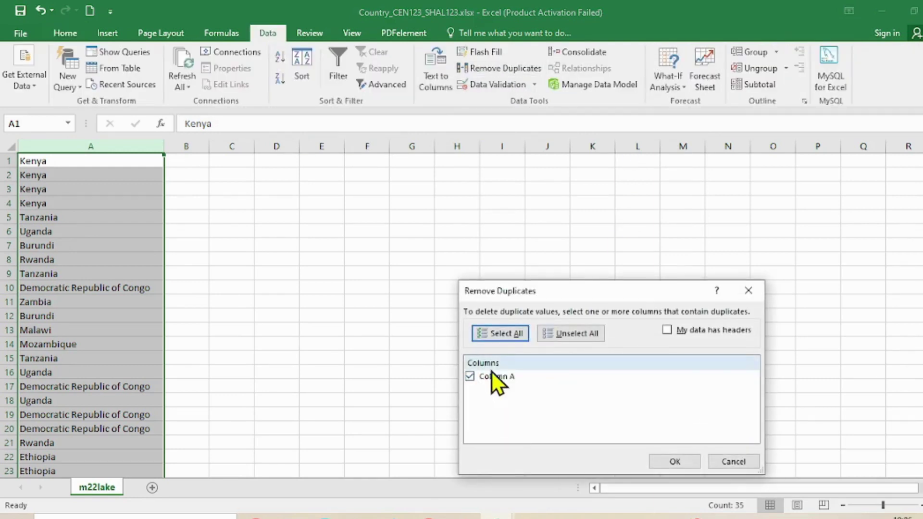
left_click(686, 463)
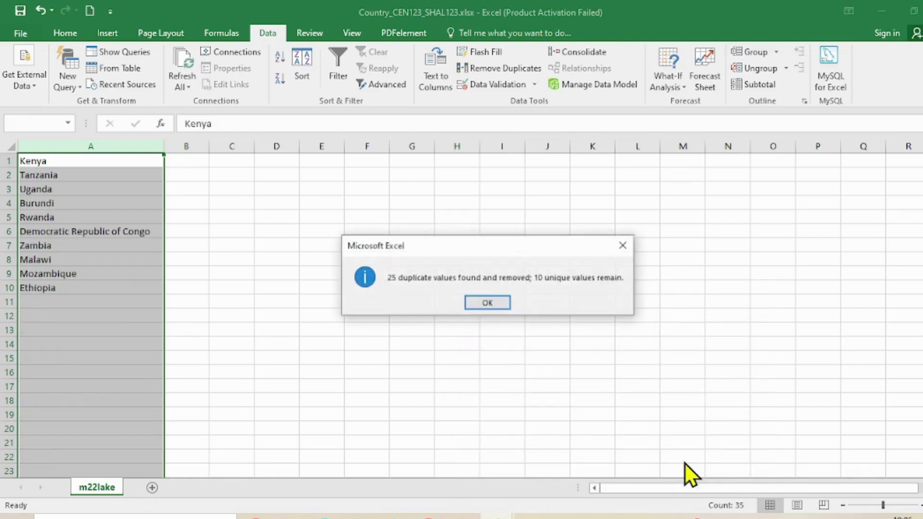
left_click(480, 303)
left_click(264, 301)
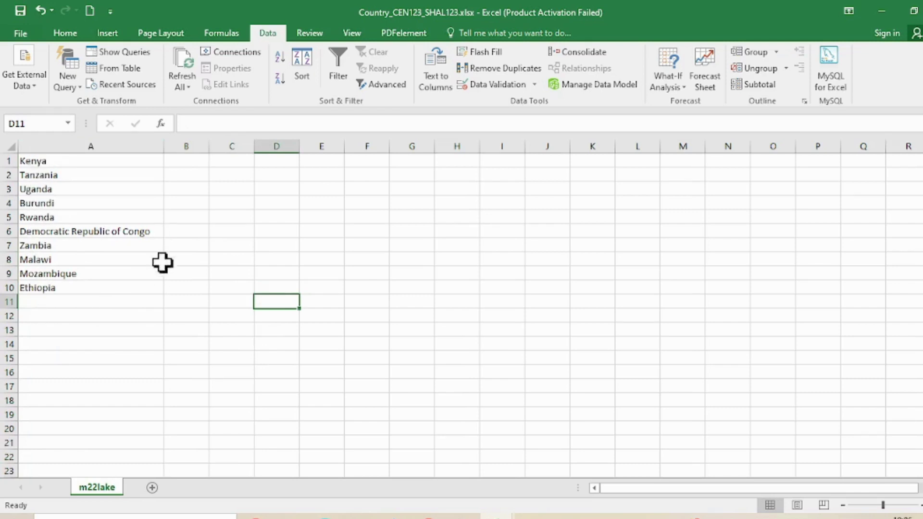
- Switch to the question paper in Edge and highlight question 18's instruction about the "Created by:" text on the left of the header
left_click(325, 517)
scroll(238, 324, "down", 2)
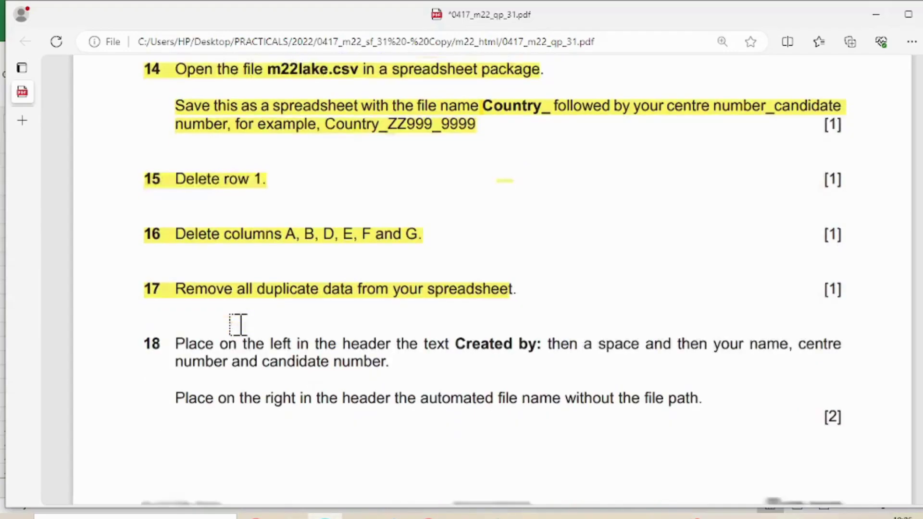
scroll(238, 324, "down", 1)
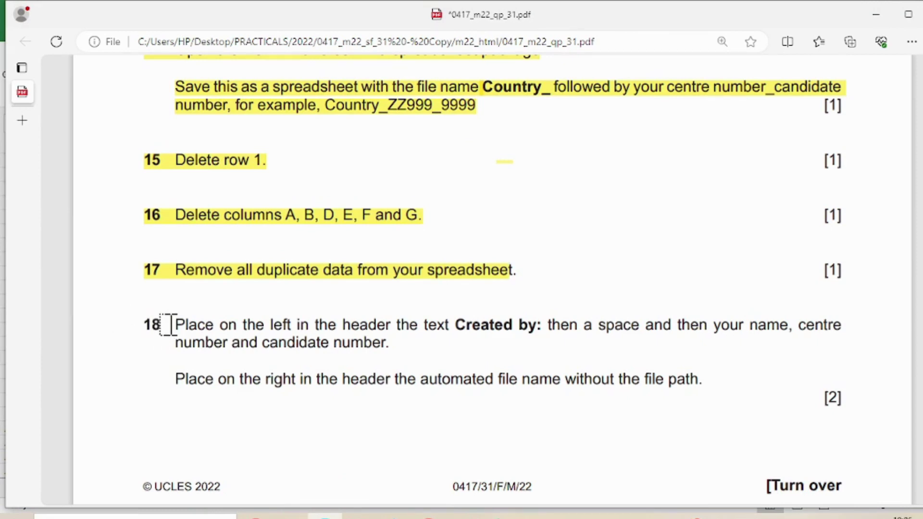
left_click_drag(169, 325, 842, 325)
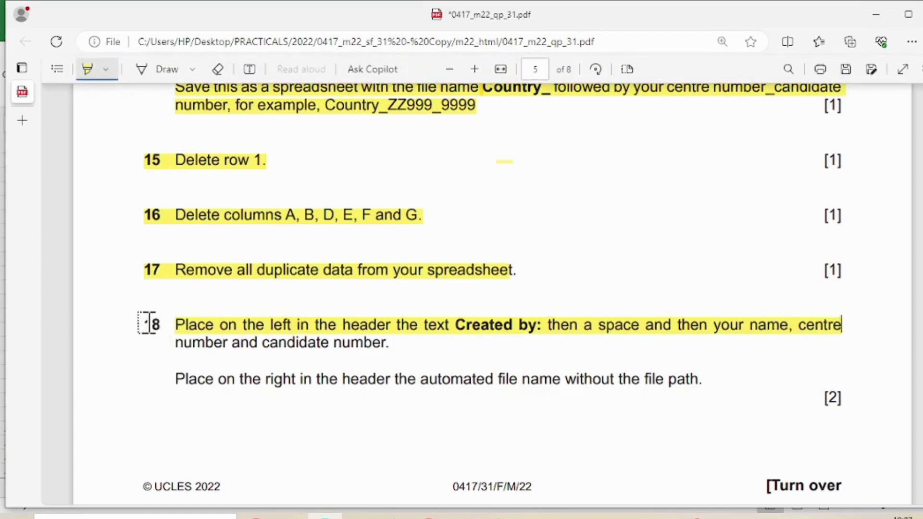
left_click_drag(199, 325, 396, 344)
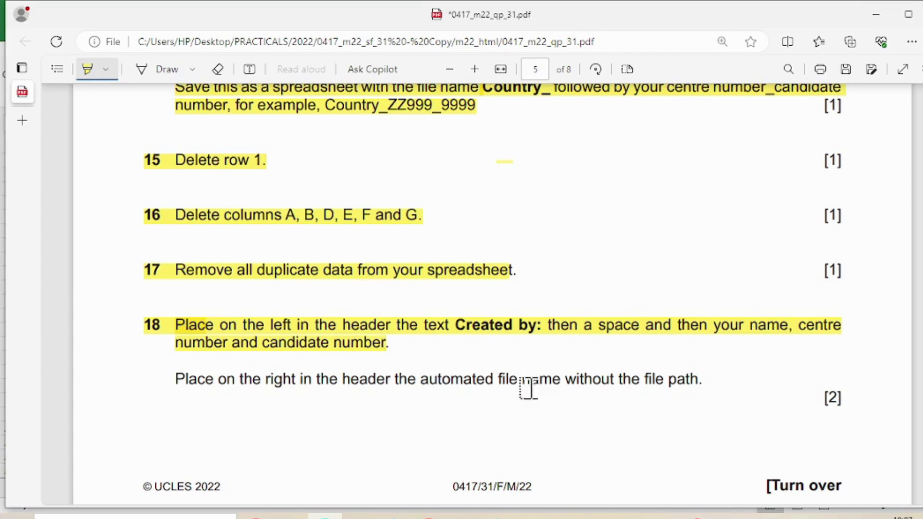
left_click_drag(337, 325, 416, 327)
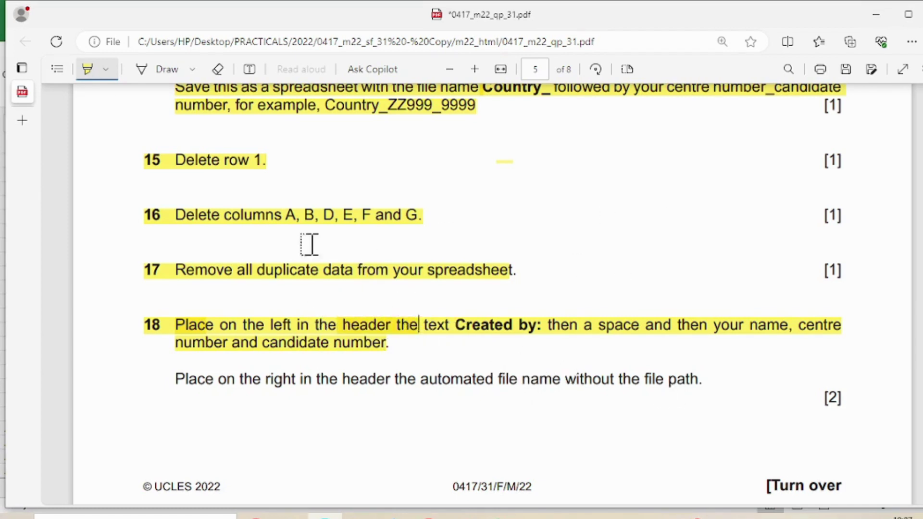
- Turn off the highlighter, select the words "Created by:" and "left" in question 18, and return to the Country_ workbook in Excel
left_click(87, 70)
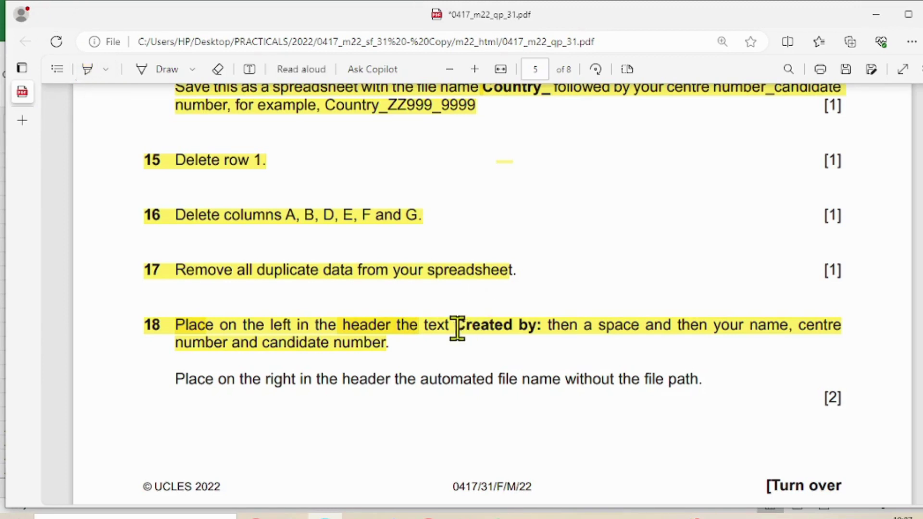
left_click_drag(457, 330, 534, 333)
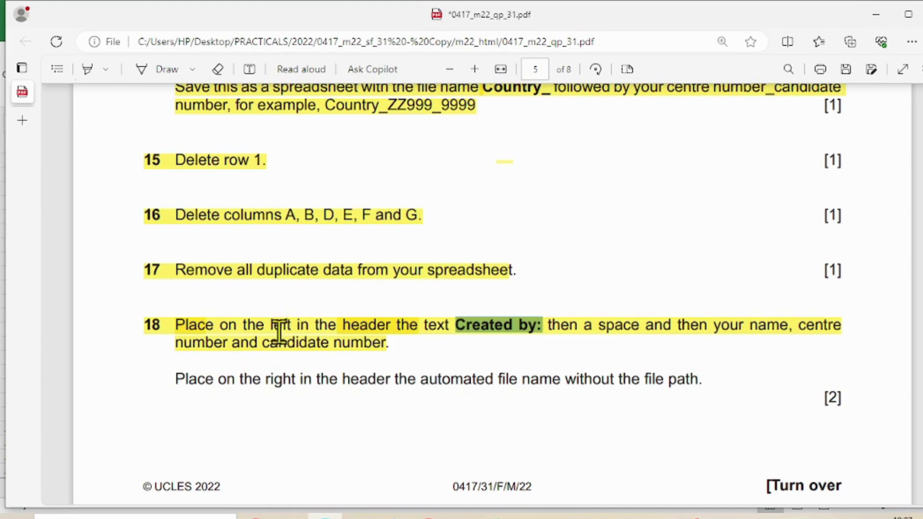
left_click_drag(270, 328, 295, 325)
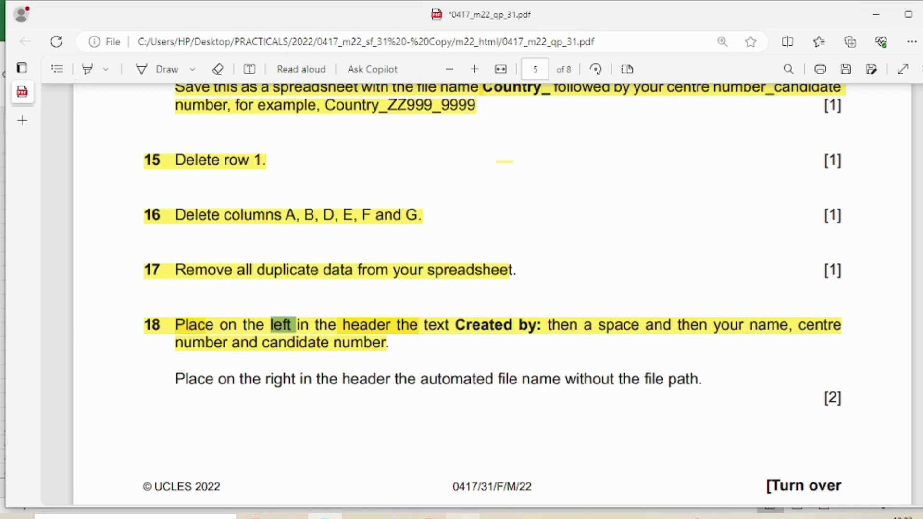
mouse_move(499, 515)
left_click(412, 466)
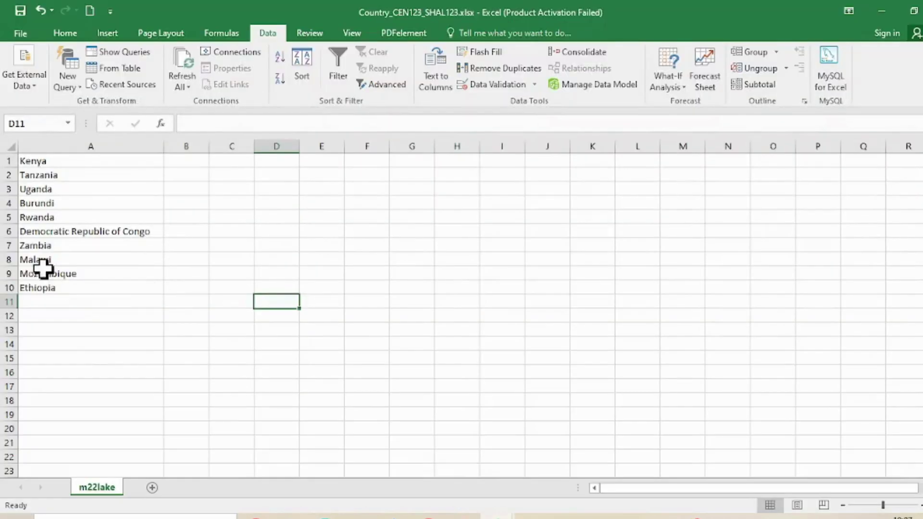
- Add a left header section reading "Created by:" followed by the candidate's name, centre number and candidate number, and save the workbook
left_click(107, 34)
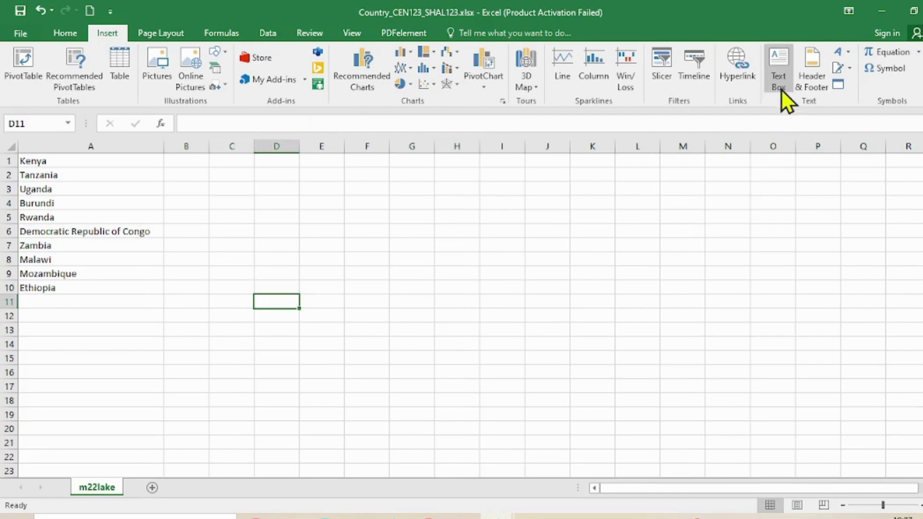
left_click(812, 77)
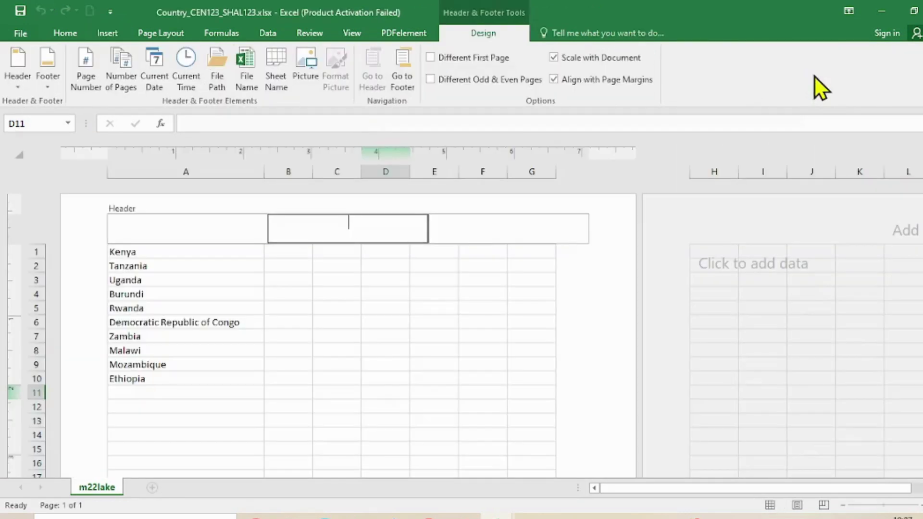
left_click(149, 226)
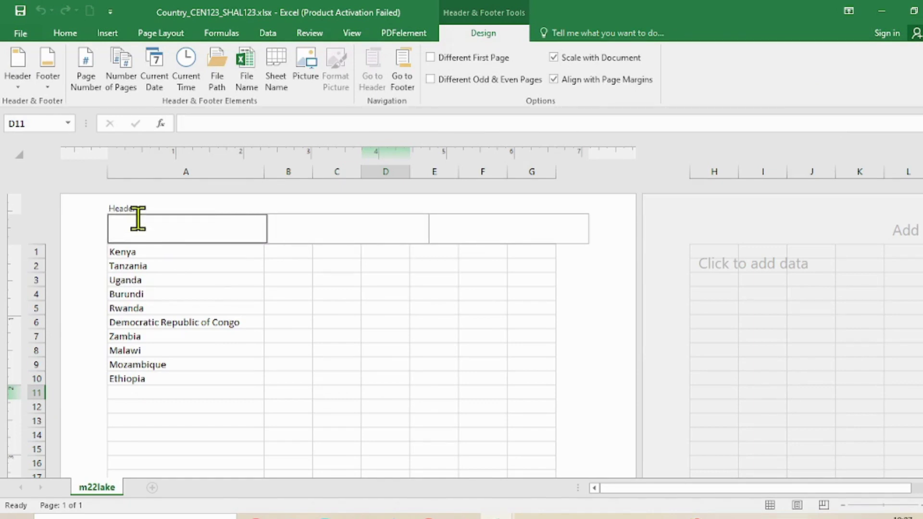
type("Created by:")
key("alt+Tab")
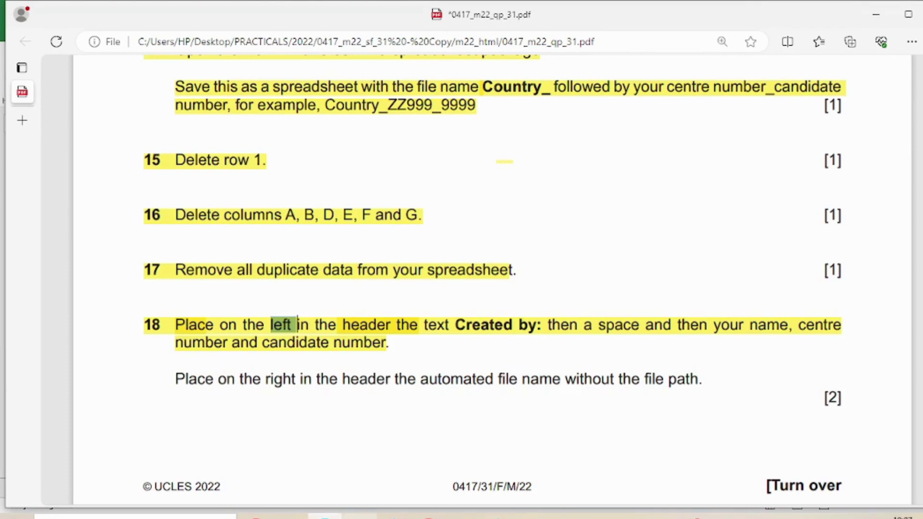
key("alt+Tab")
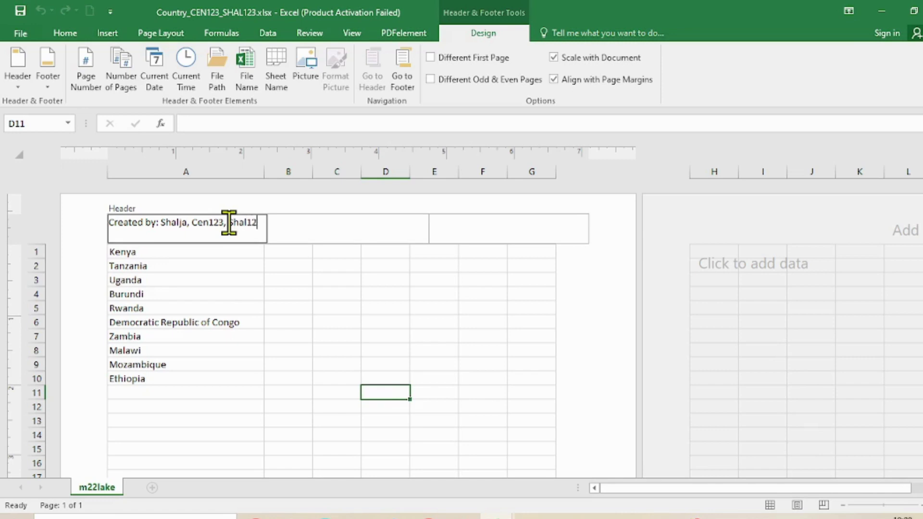
left_click(309, 324)
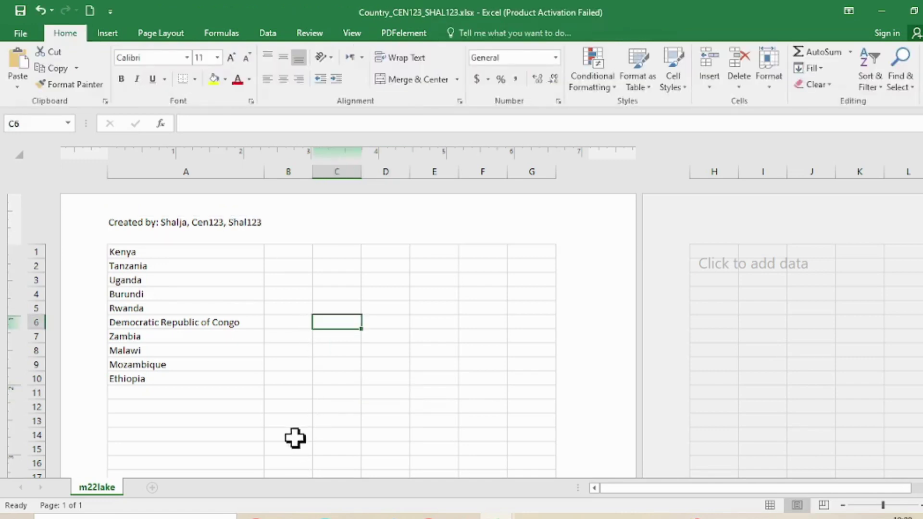
left_click(20, 10)
- In the question paper in Edge, highlight question 18's automated file name instruction, emphasising "right" and "automated file name", and return to Excel
left_click(325, 516)
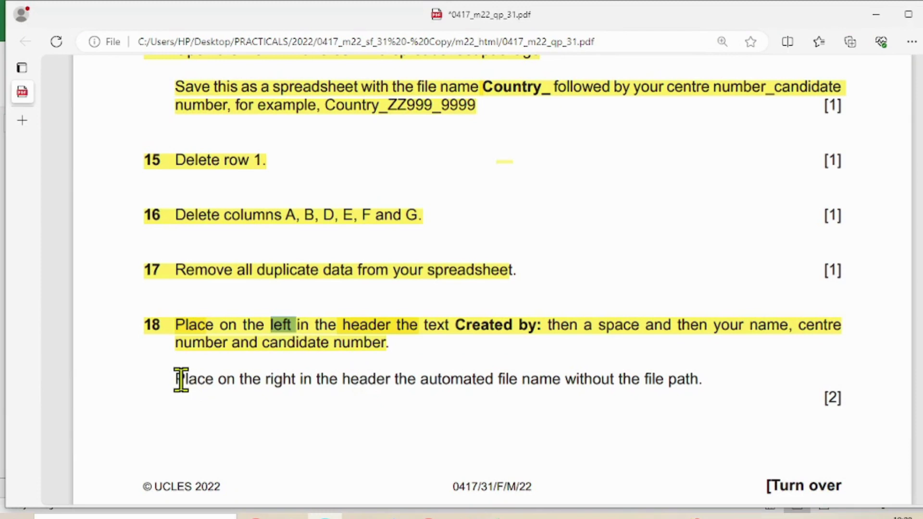
left_click_drag(177, 379, 502, 379)
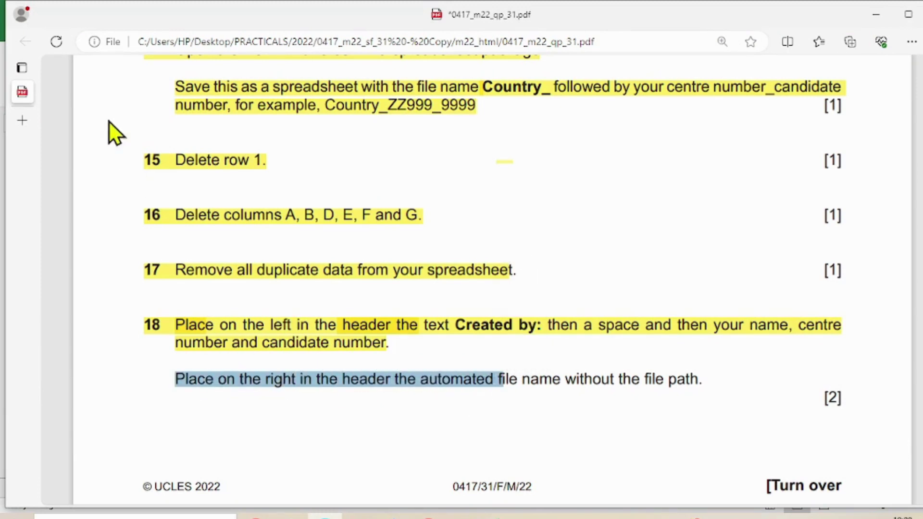
left_click(88, 65)
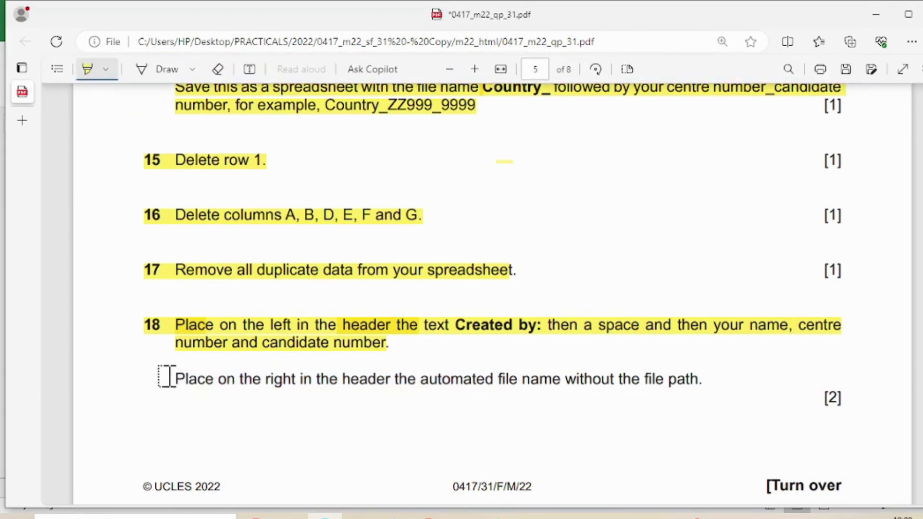
mouse_move(165, 378)
left_mouse_down()
mouse_move(447, 388)
mouse_move(704, 382)
left_mouse_up()
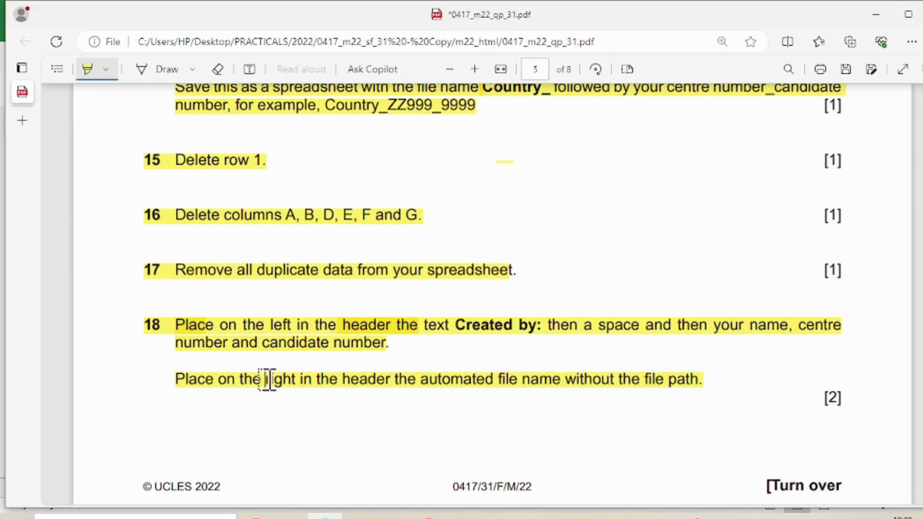
left_click_drag(264, 380, 295, 380)
left_click_drag(419, 381, 561, 382)
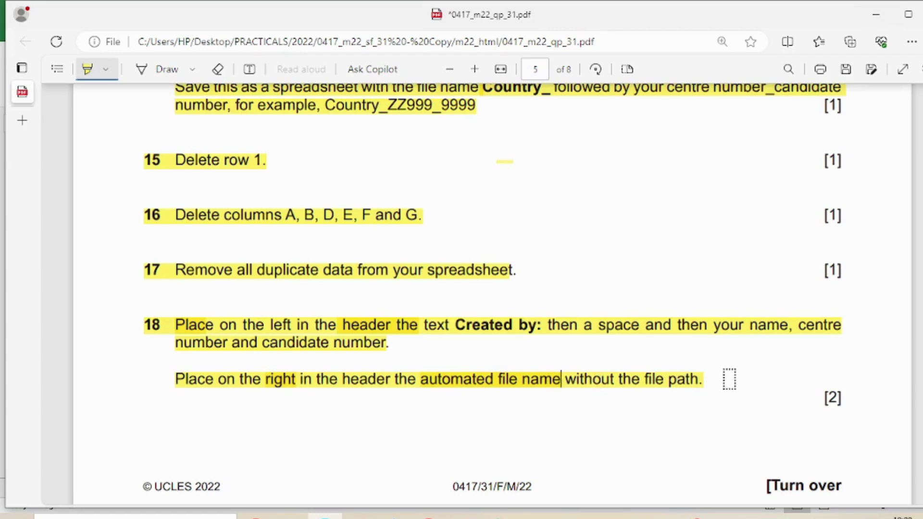
left_click(438, 491)
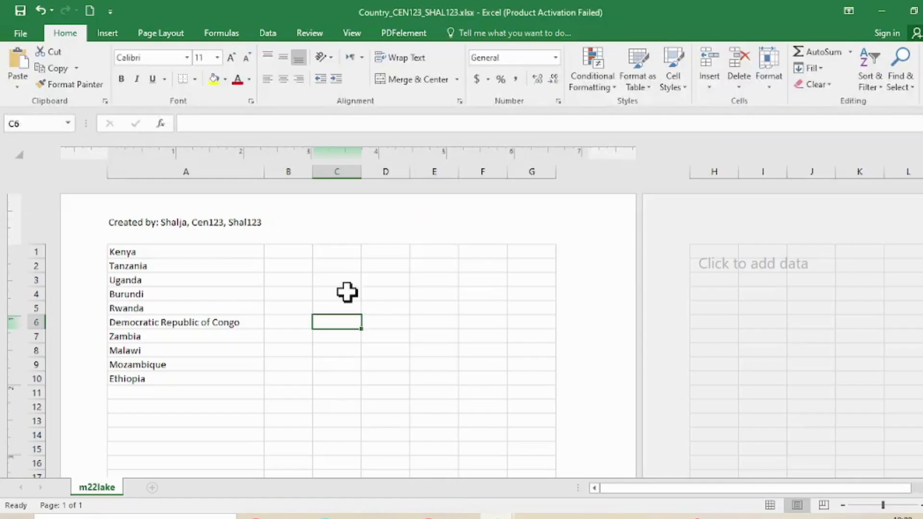
- Insert the automated file path in the right header section and delete its &[Path] code, leaving only &[File]
left_click(506, 227)
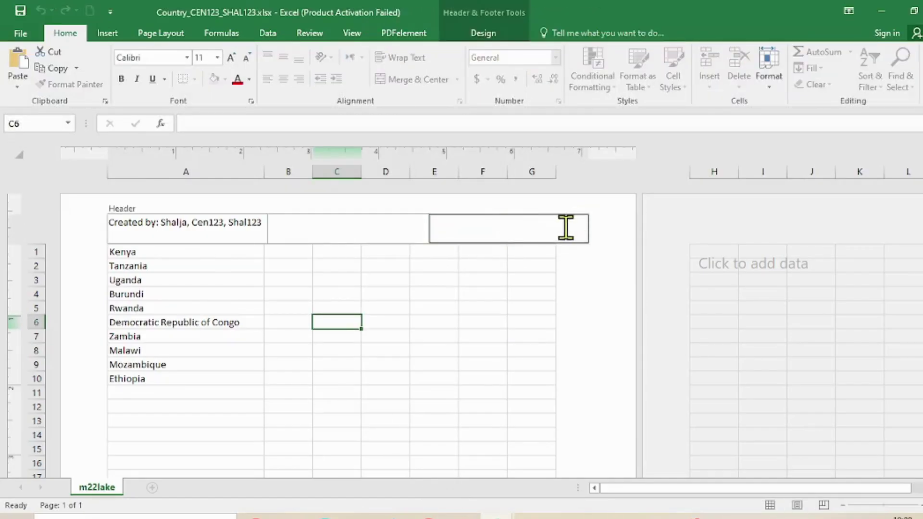
left_click(472, 31)
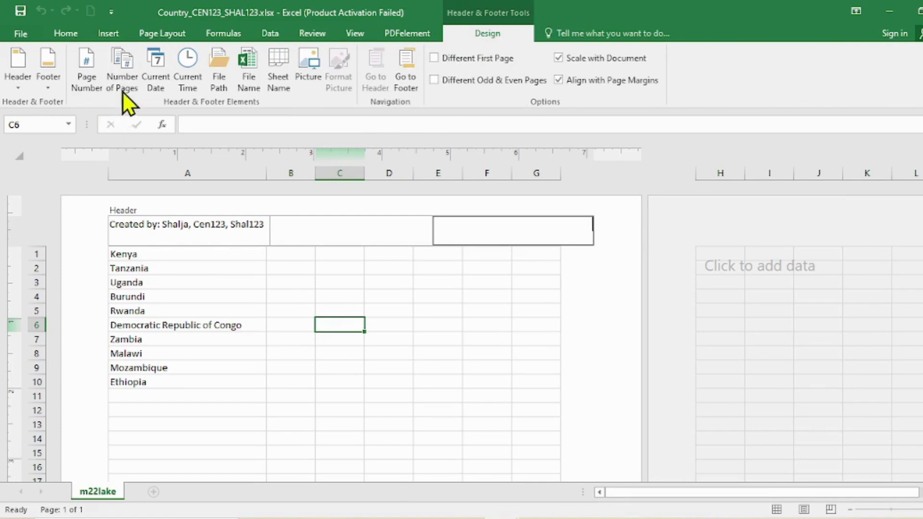
left_click(219, 68)
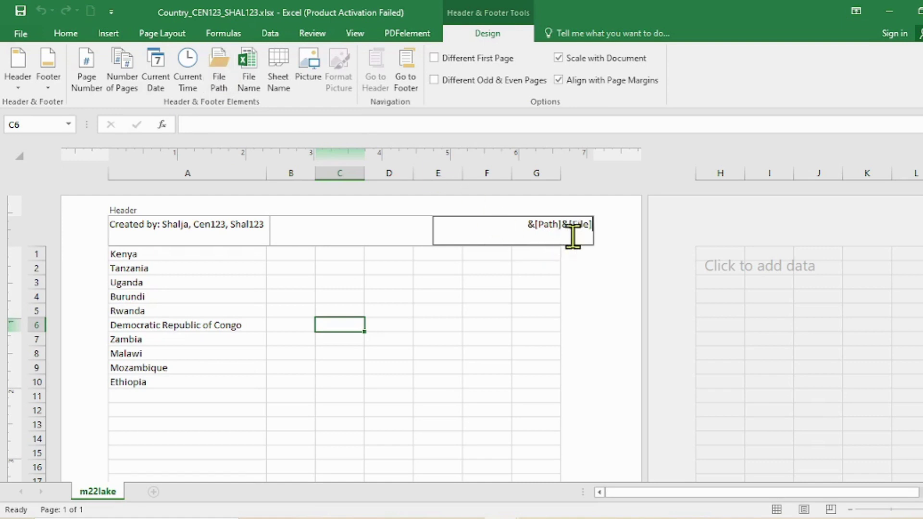
left_click(563, 224)
key("BackSpace")
key("BackSpace")
key("BackSpace")
key("BackSpace")
key("BackSpace")
key("BackSpace")
key("BackSpace")
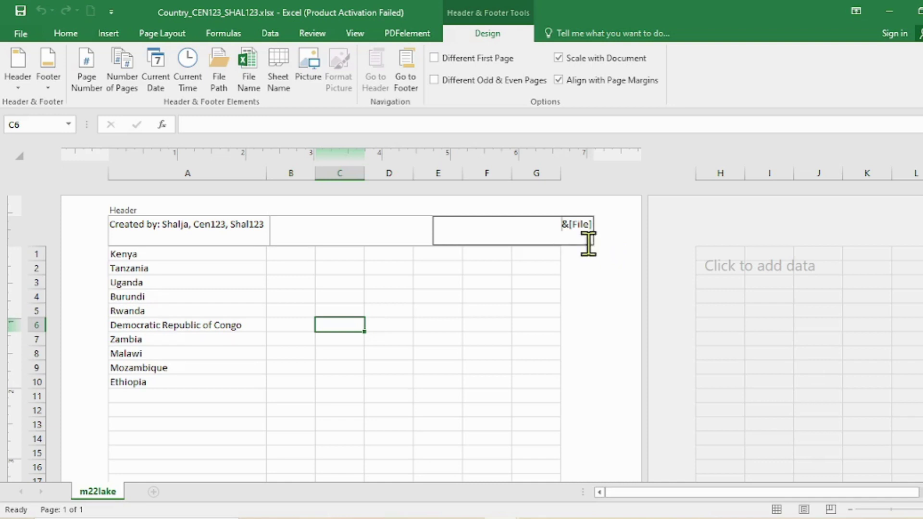
left_click(593, 292)
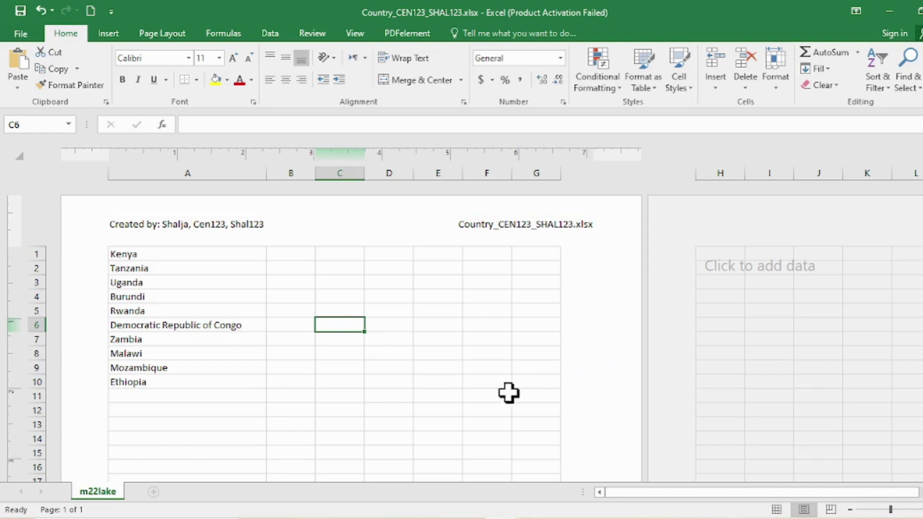
- In the question paper in Edge, highlight question 19's instructions on ascending sorting and on printing gridlines and headings, and return to Excel
key("alt+Tab")
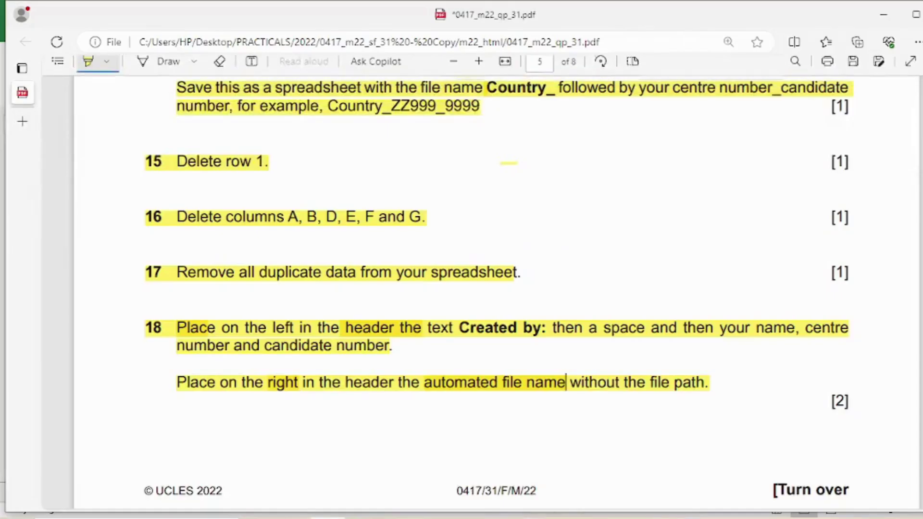
scroll(640, 399, "down", 6)
scroll(601, 366, "down", 4)
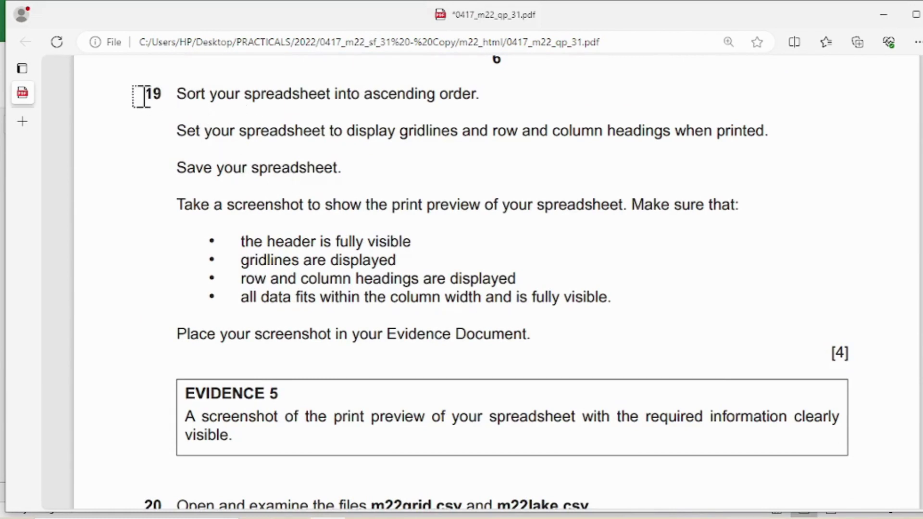
left_click_drag(140, 96, 489, 93)
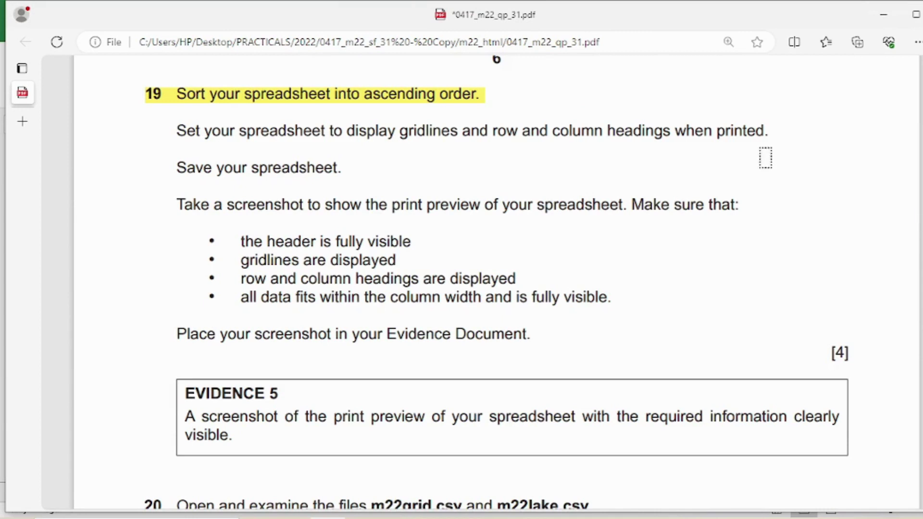
left_click_drag(168, 130, 773, 133)
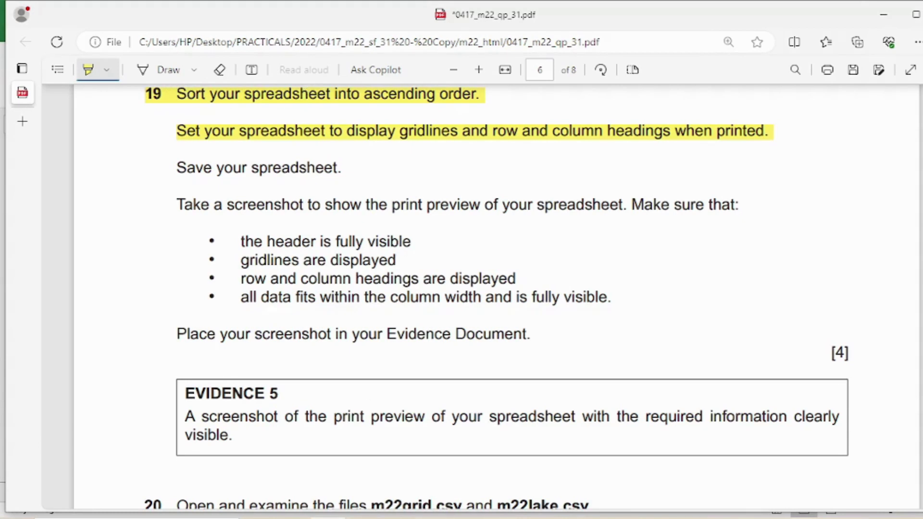
left_click(406, 493)
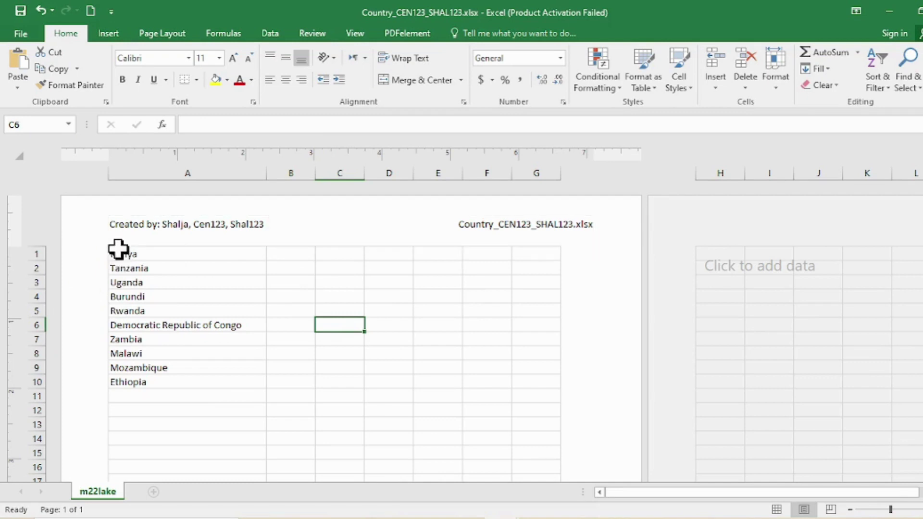
- Sort the country names in A1:A10 into ascending order from A to Z
left_click_drag(117, 253, 139, 383)
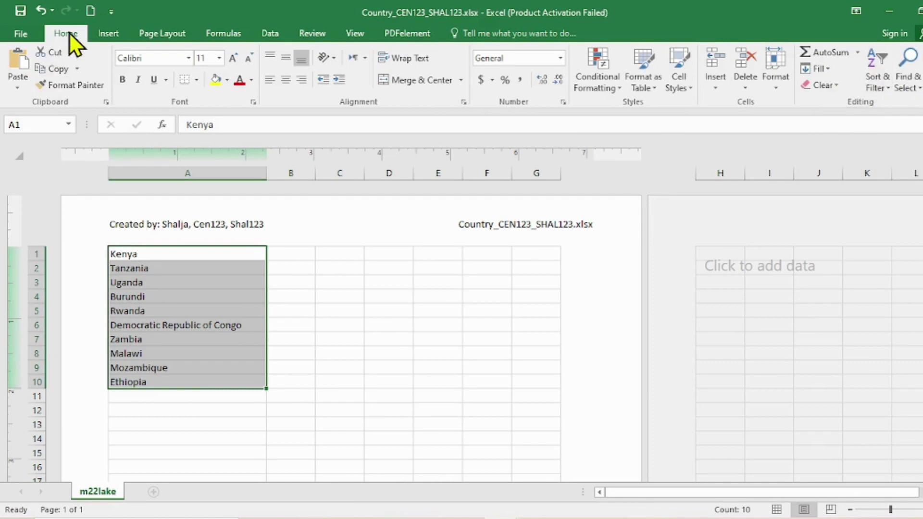
left_click(888, 88)
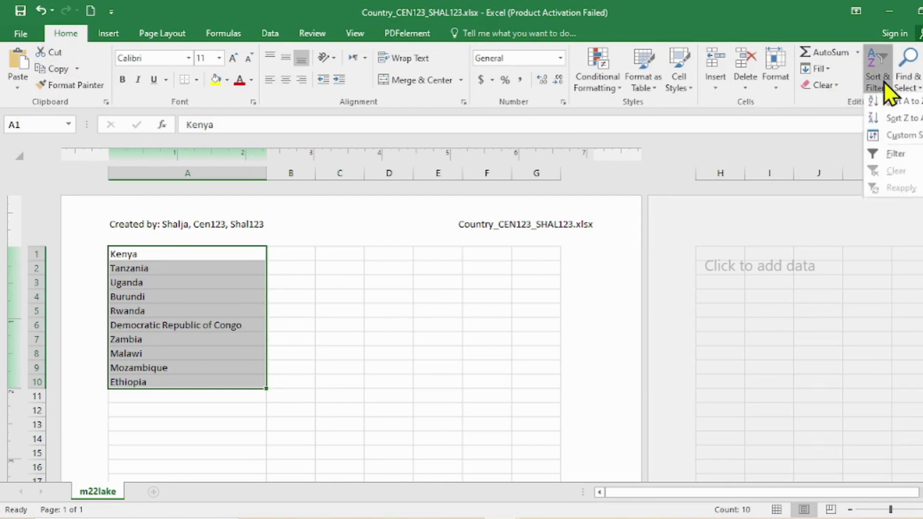
left_click(904, 104)
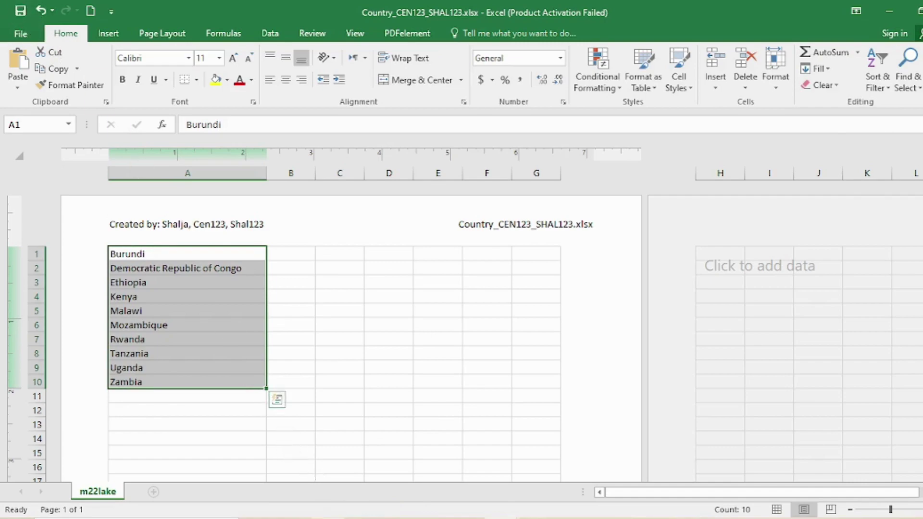
- In the question paper in Edge, highlight question 19's save, print preview screenshot and header visibility instructions, and return to Excel
left_click(325, 518)
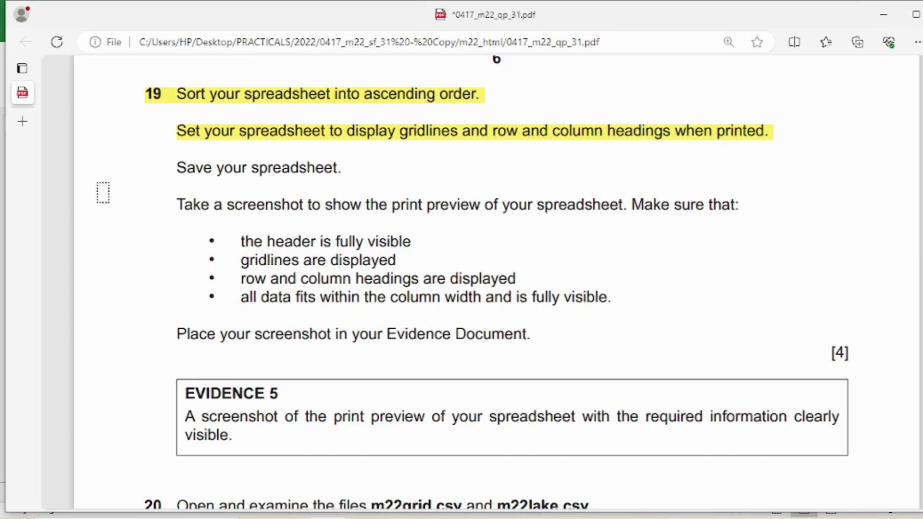
left_click_drag(176, 167, 344, 167)
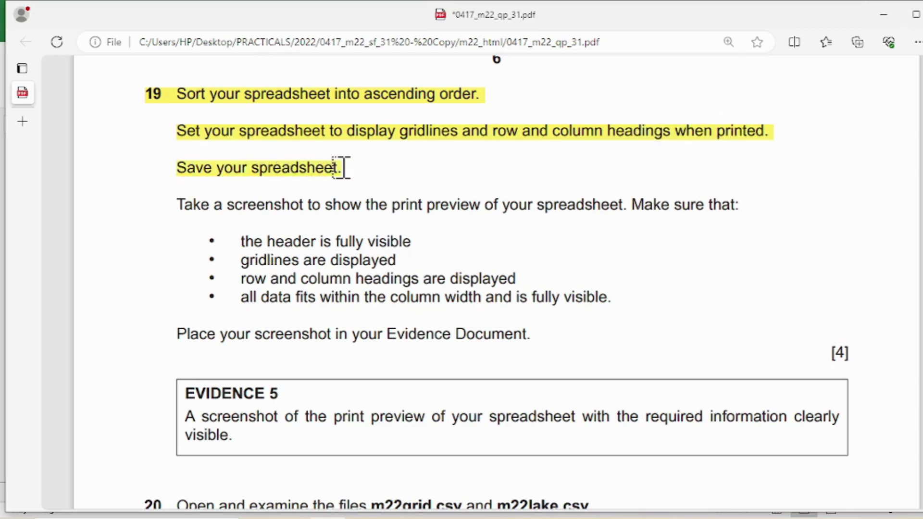
left_click_drag(181, 205, 744, 206)
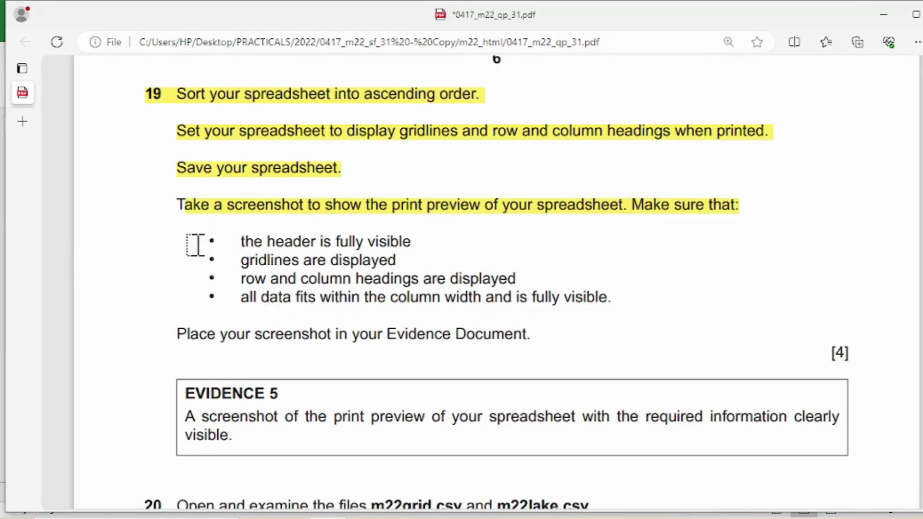
left_click_drag(198, 243, 406, 238)
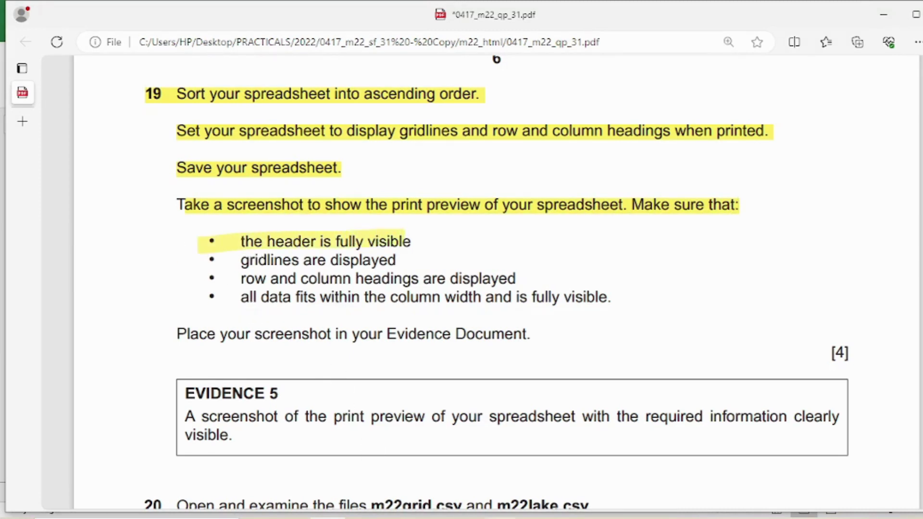
left_click(486, 485)
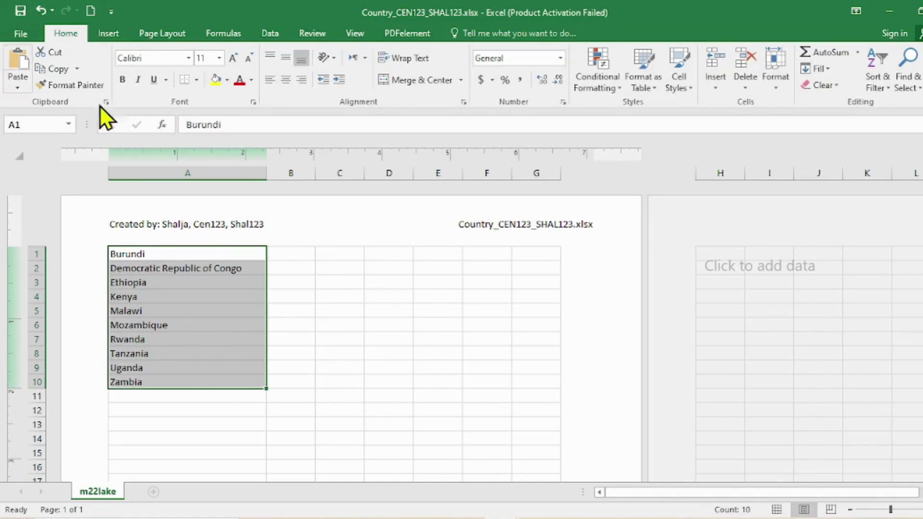
- Open the workbook's print preview and turn on gridlines for printing in the Page Setup sheet options
left_click(22, 33)
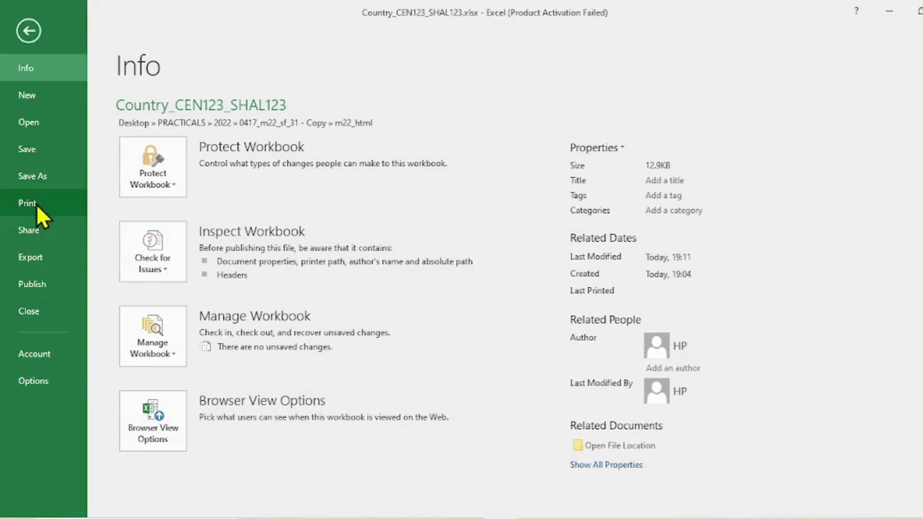
left_click(36, 204)
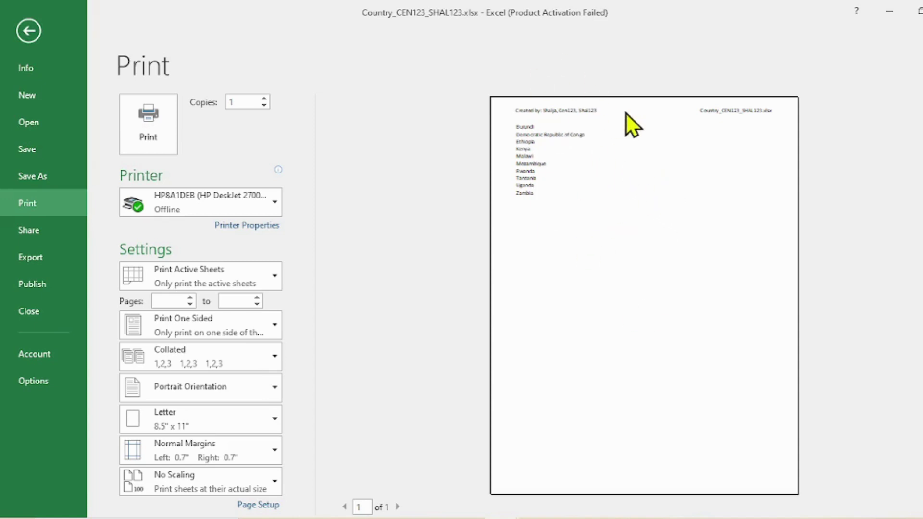
left_click(255, 506)
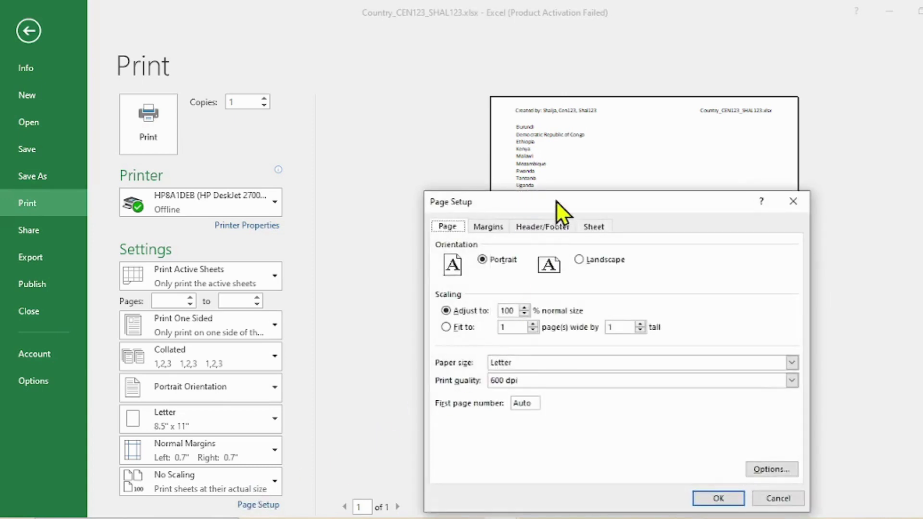
left_click(596, 227)
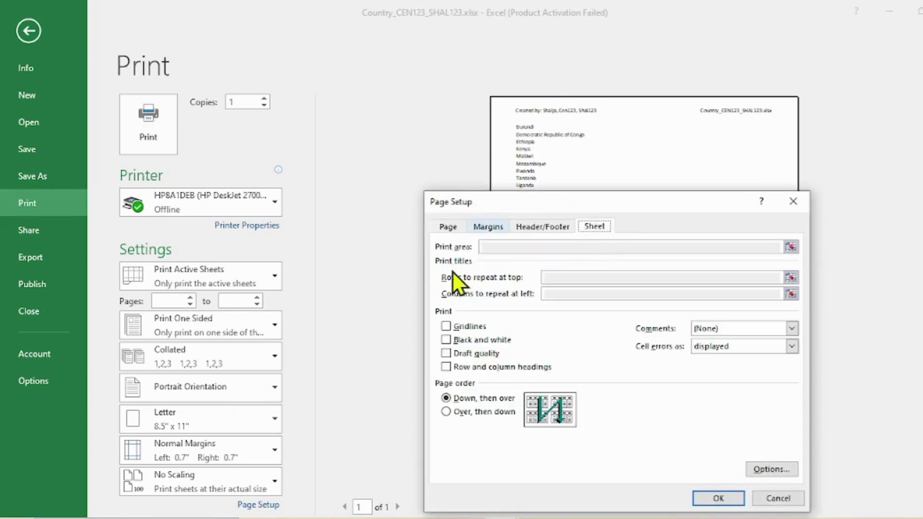
left_click(447, 326)
left_click(727, 500)
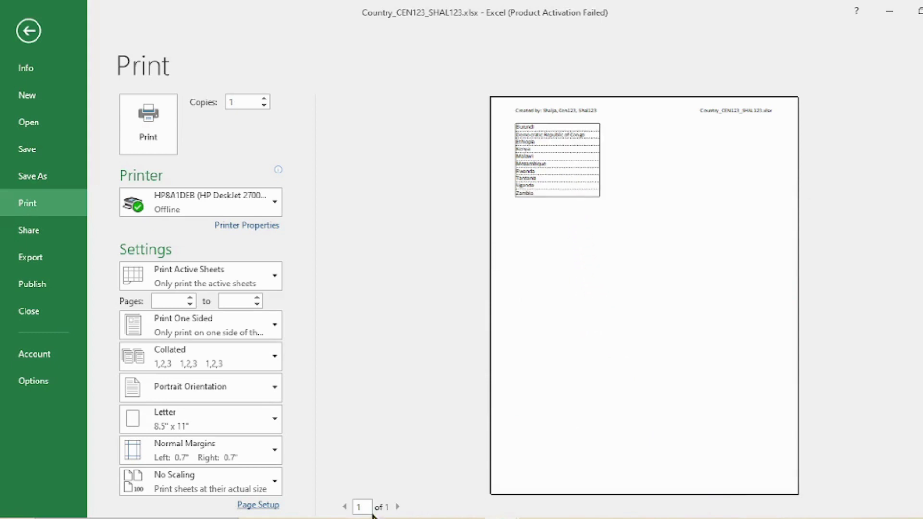
- Check question 19's requirements in Edge, then inspect the workbook's print preview in Excel with margins shown and the page zoomed in
key("alt+Tab")
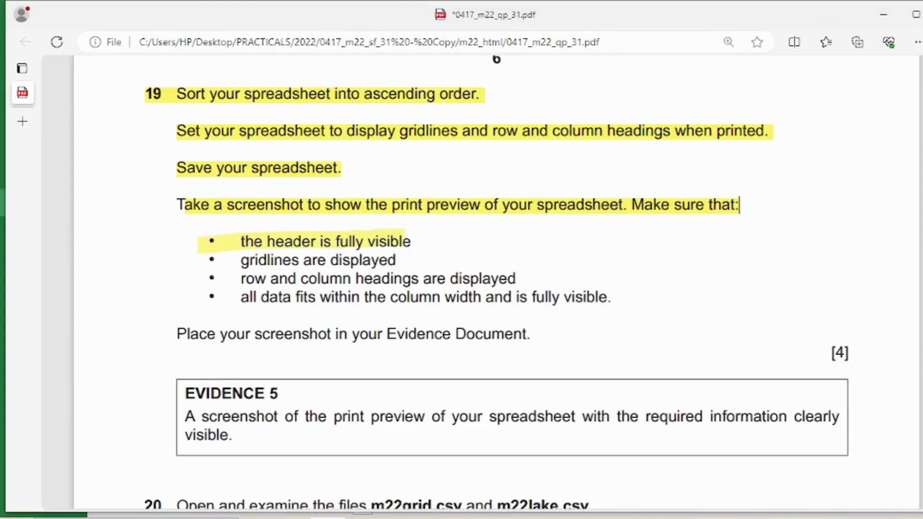
key("alt+Tab")
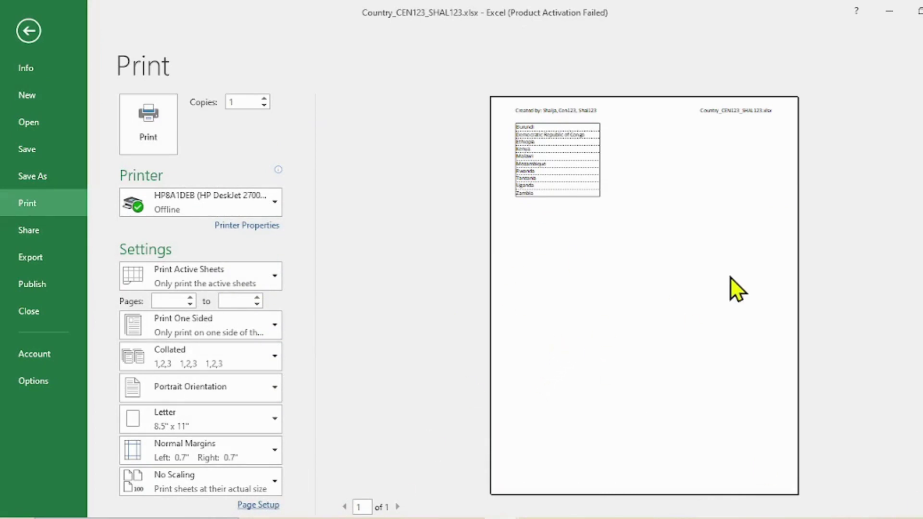
left_click(625, 276)
left_click(921, 508)
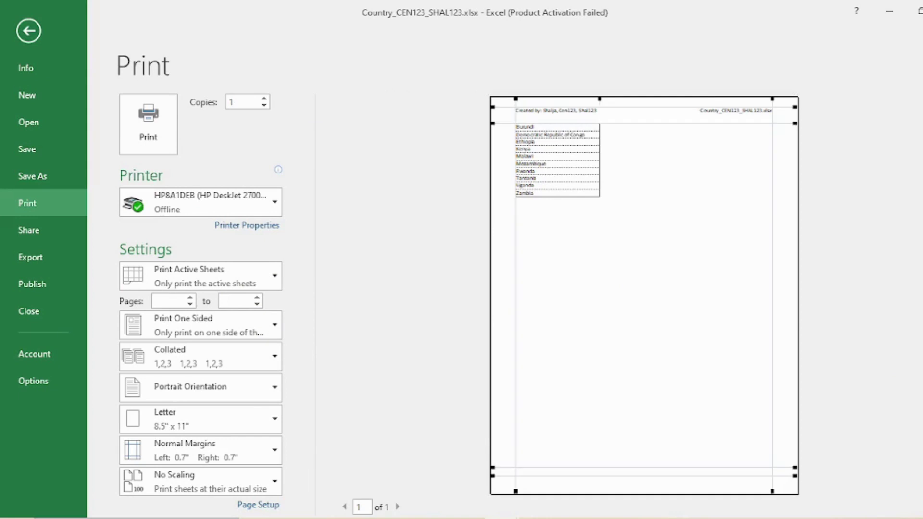
left_click(921, 508)
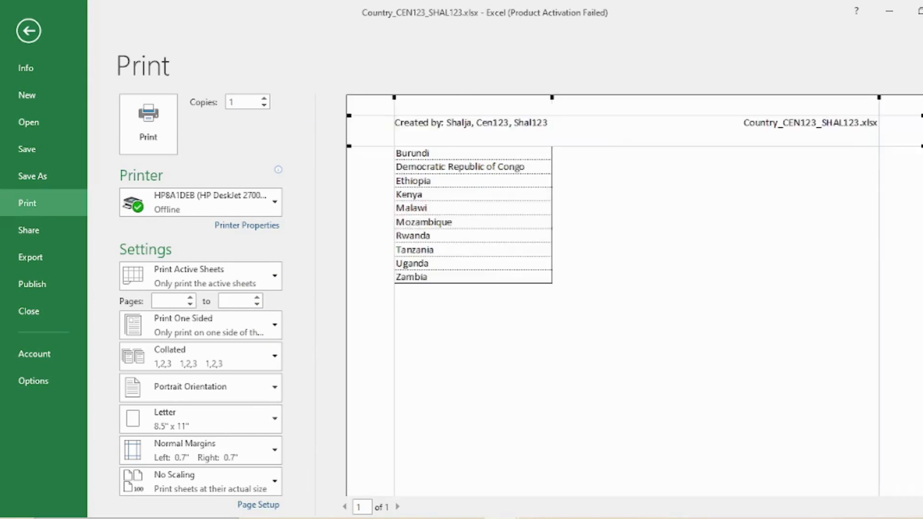
left_click(921, 507)
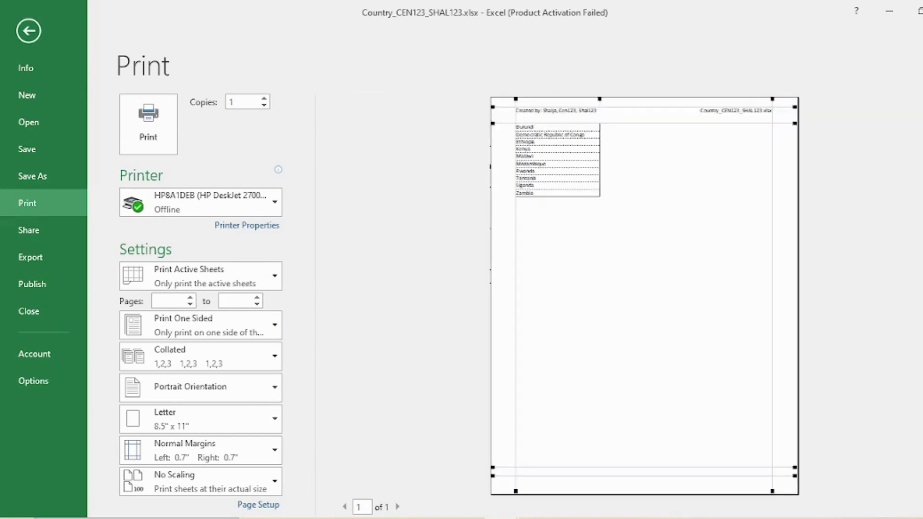
left_click(922, 508)
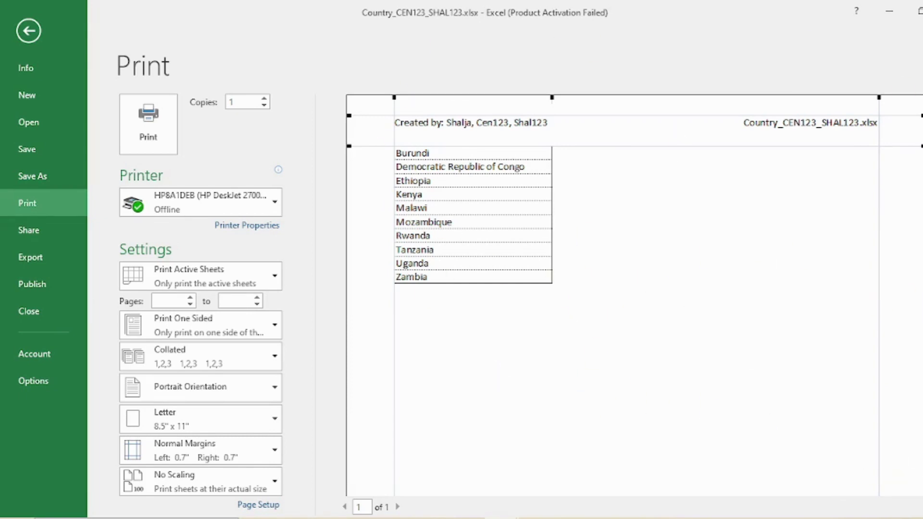
left_click(922, 507)
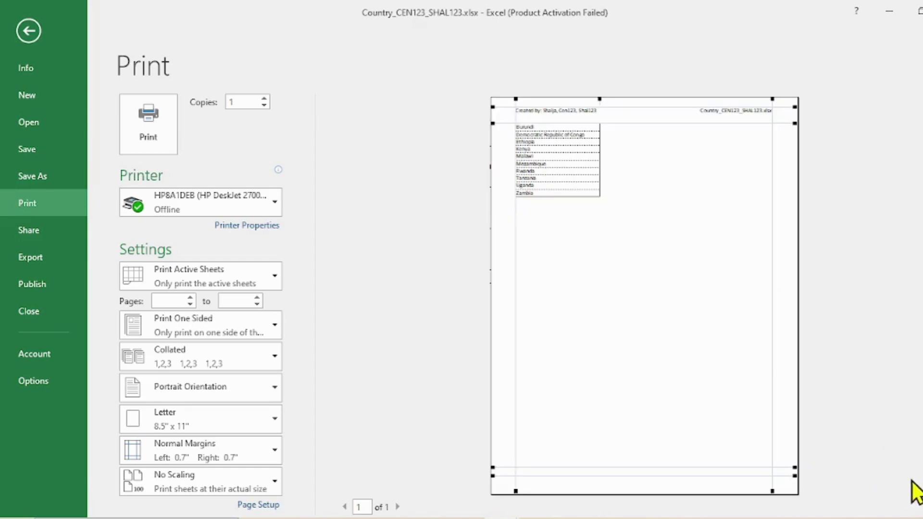
left_click(921, 508)
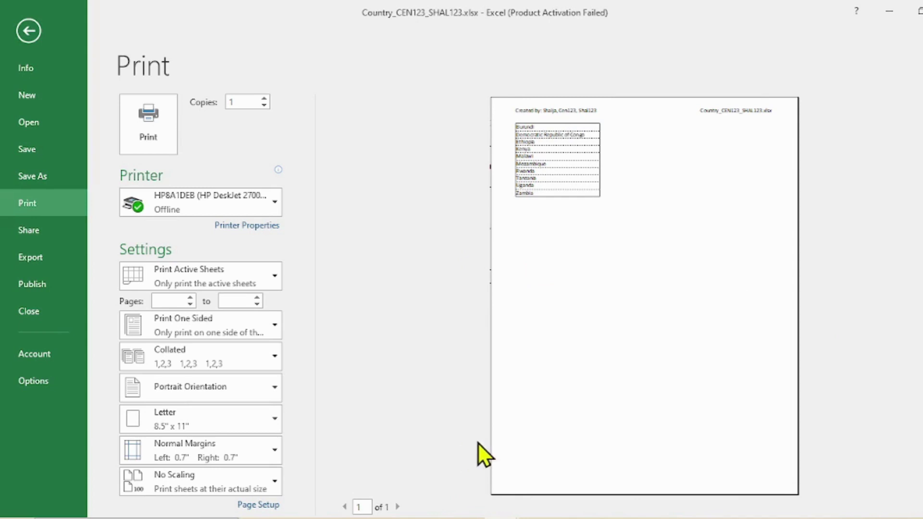
- Capture the whole print preview page from Excel with a new Snipping Tool snip
key("alt+Tab")
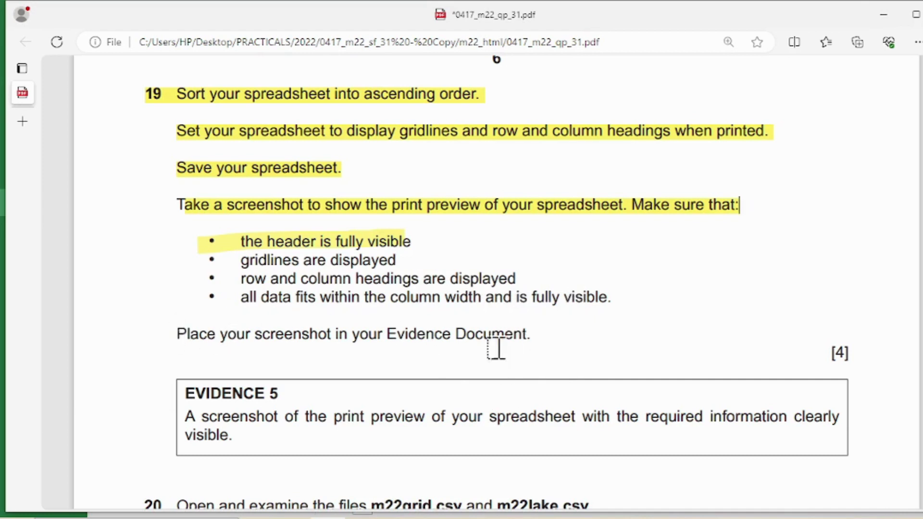
left_click(482, 517)
left_click(453, 495)
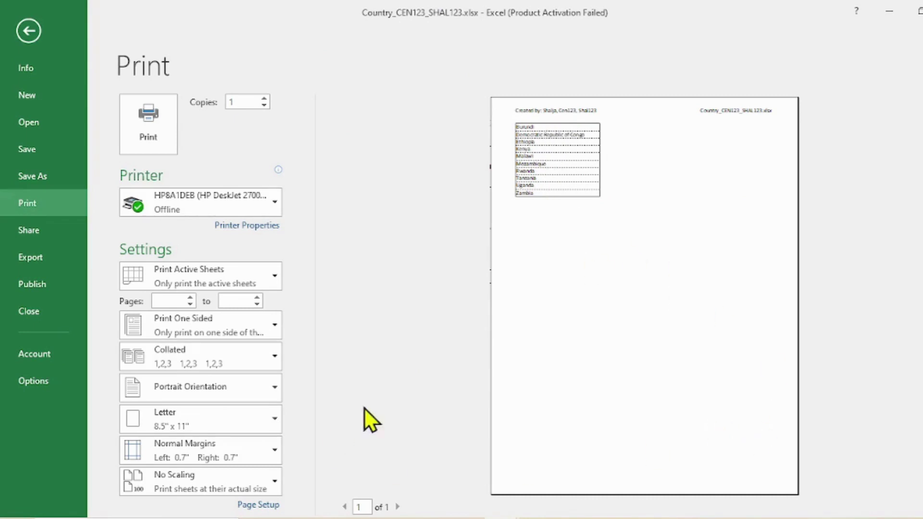
left_click(450, 517)
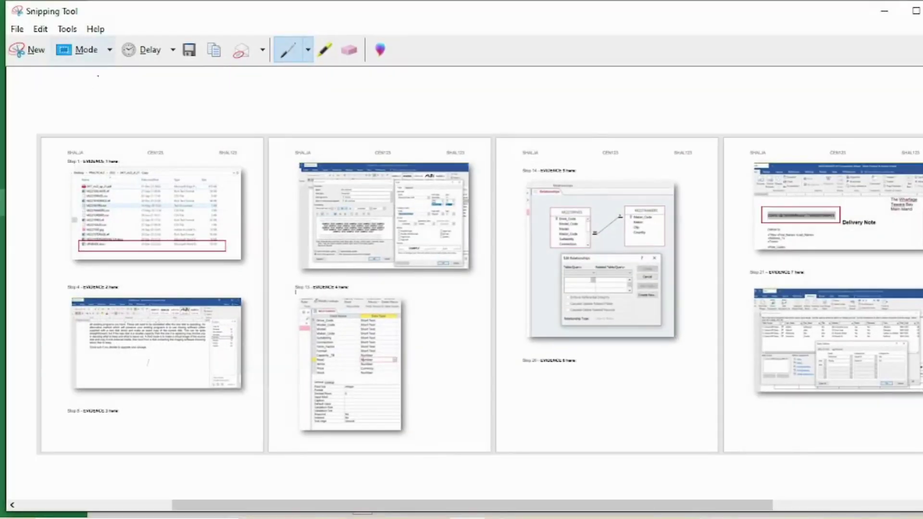
left_click(39, 50)
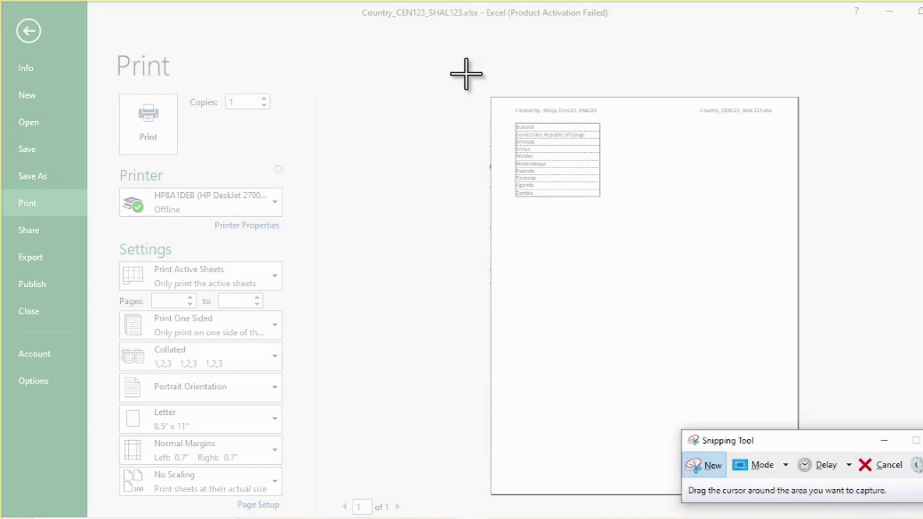
left_click_drag(465, 74, 810, 508)
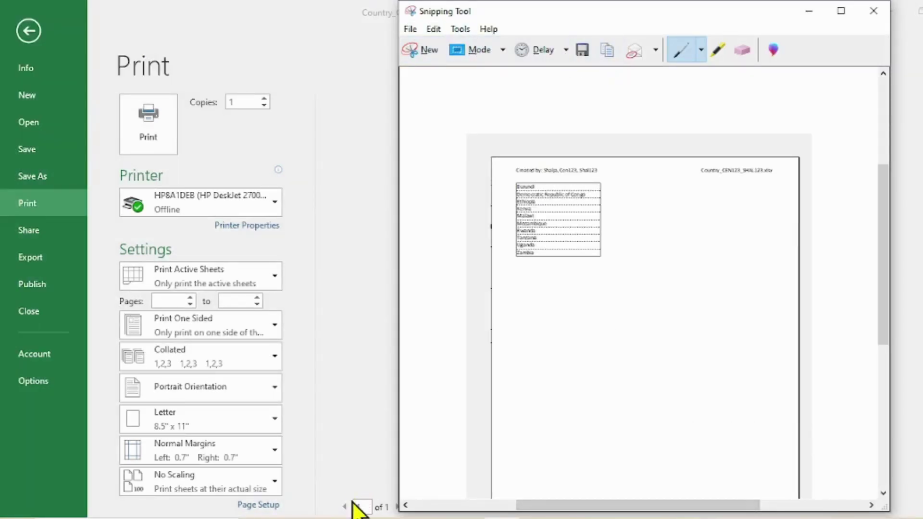
- Open the m22evidence Word document from the m22_html folder and return to the question paper in Edge
left_click(361, 518)
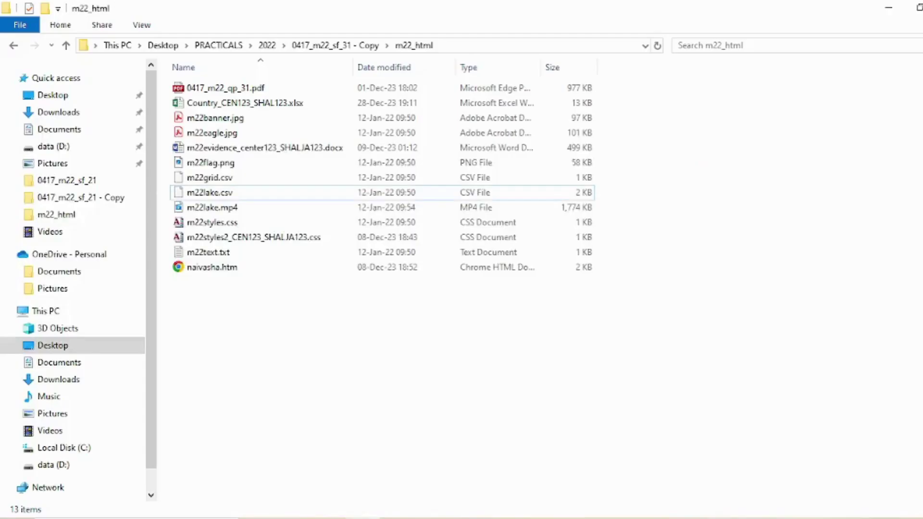
left_click(282, 150)
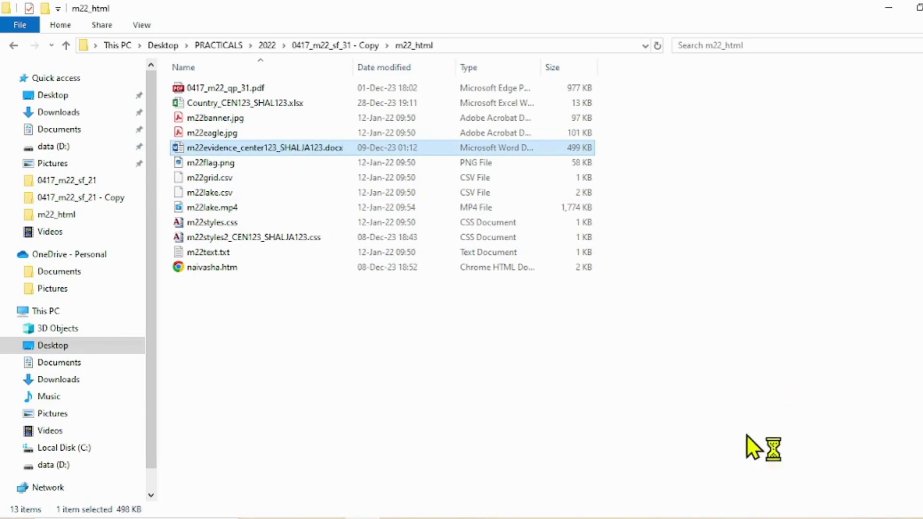
left_click(328, 518)
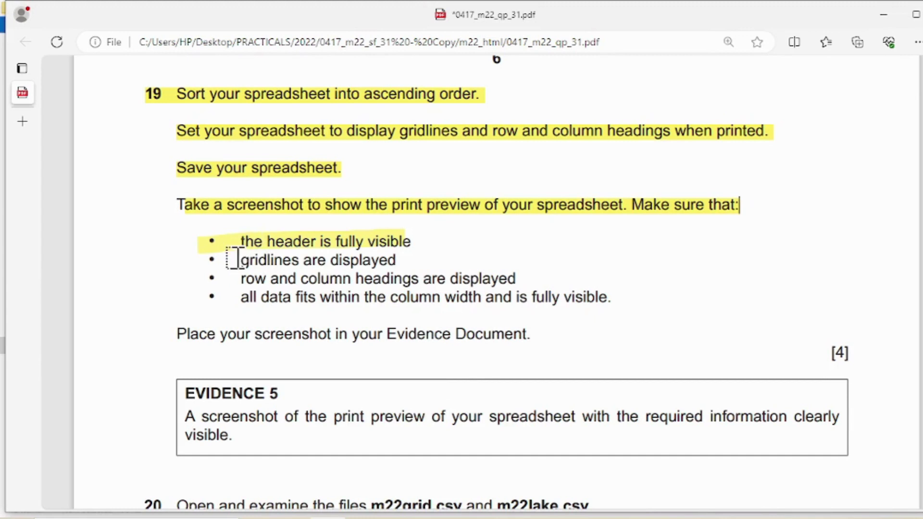
- Highlight question 19's gridlines, headings, column width and screenshot placement instructions, plus the EVIDENCE 5 heading and its description
left_click_drag(236, 259, 397, 260)
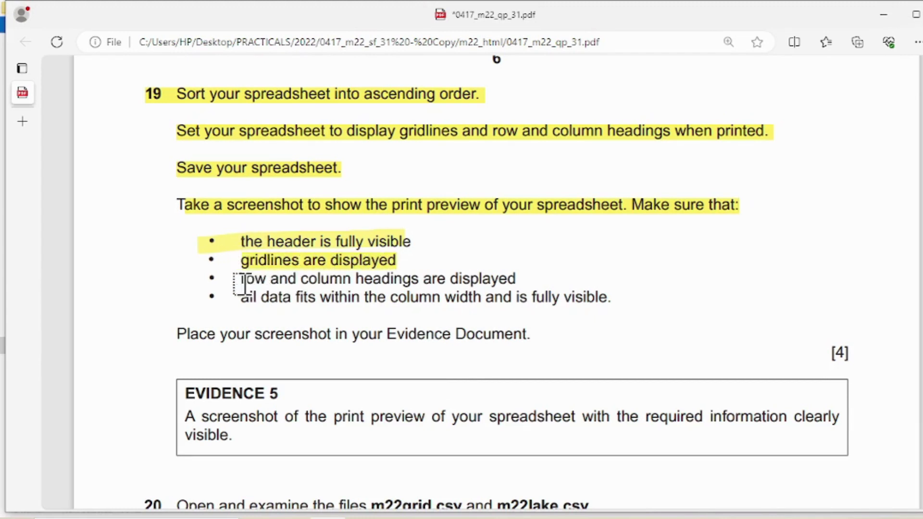
left_click_drag(243, 284, 513, 274)
left_click_drag(247, 300, 607, 296)
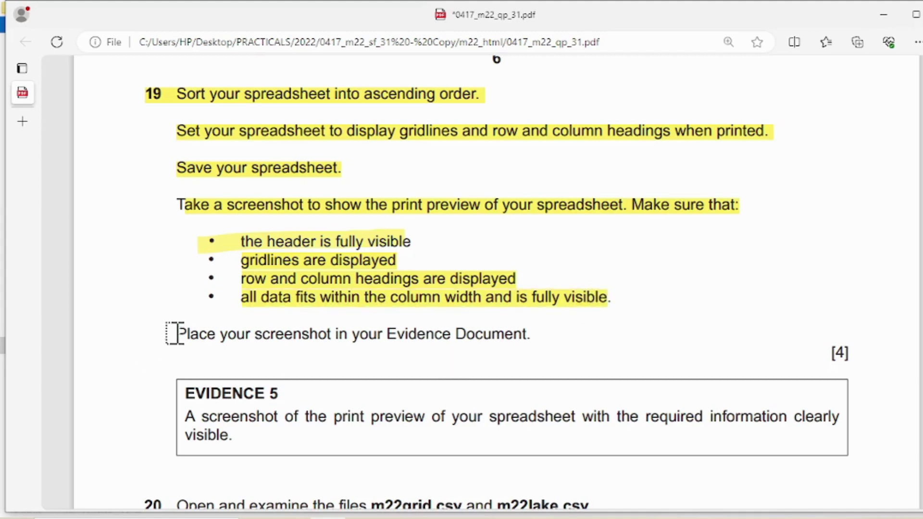
left_click_drag(174, 334, 531, 332)
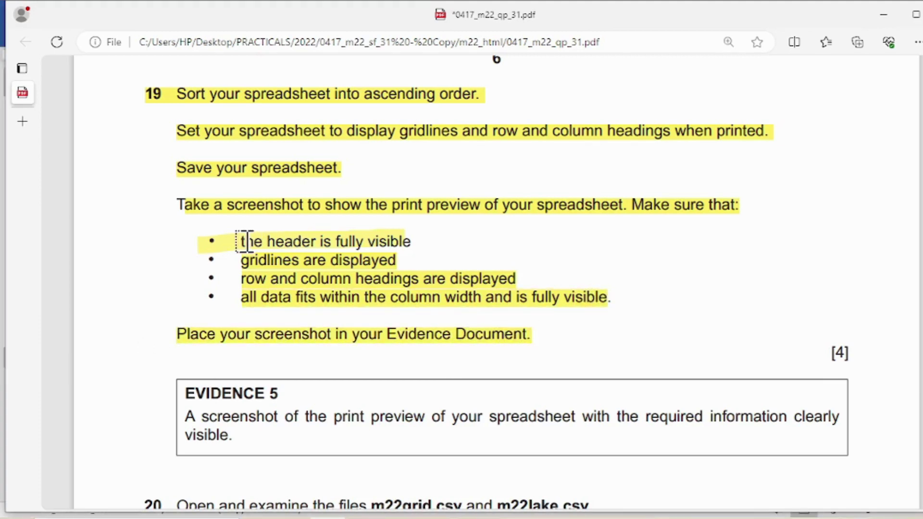
scroll(468, 298, "down", 3)
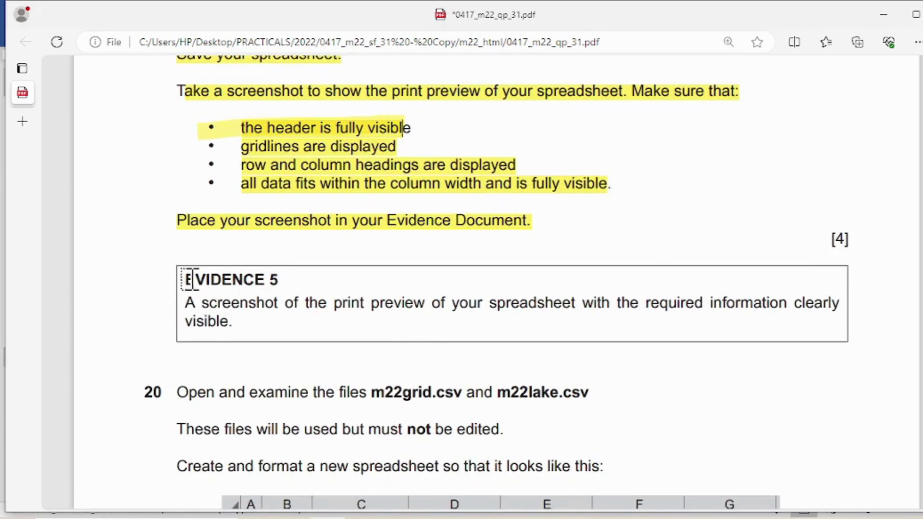
left_click_drag(181, 278, 270, 278)
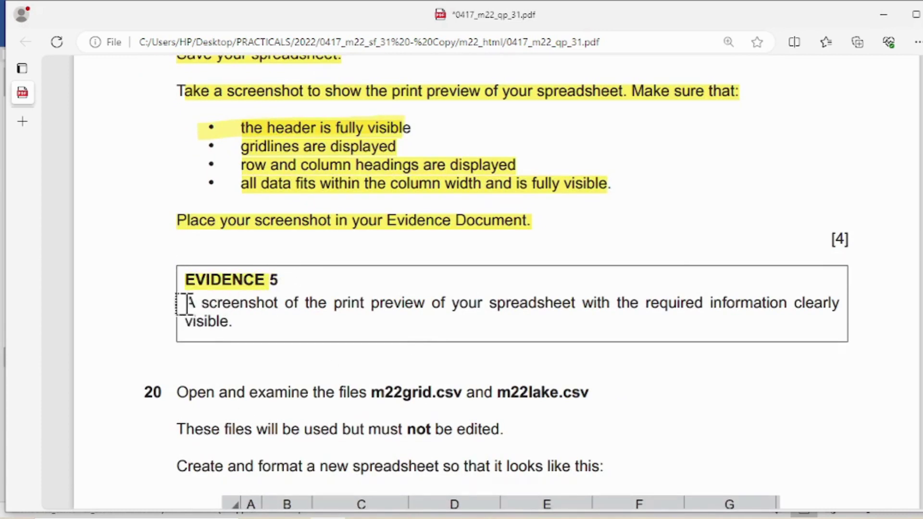
left_click_drag(183, 301, 227, 322)
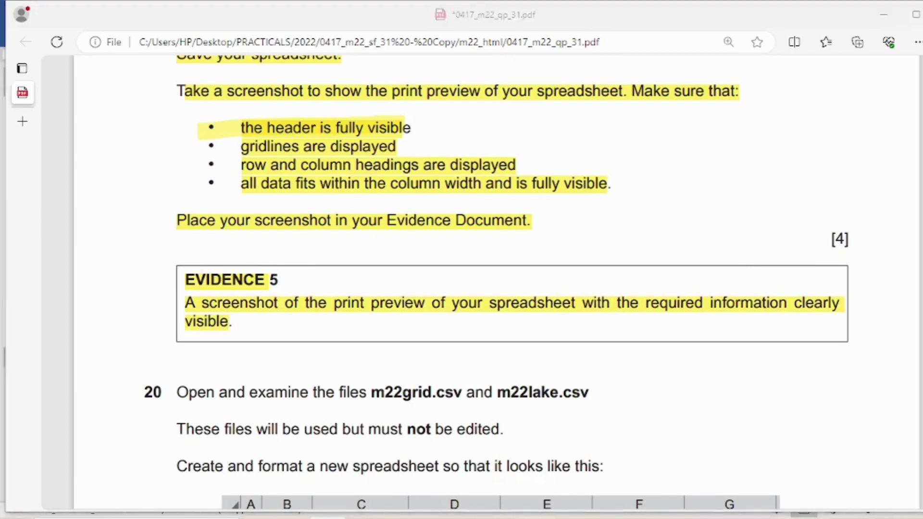
- Look through the evidence document's pages in Word and compare it with the question paper's EVIDENCE 5 requirement
key("alt+Tab")
left_click(609, 404)
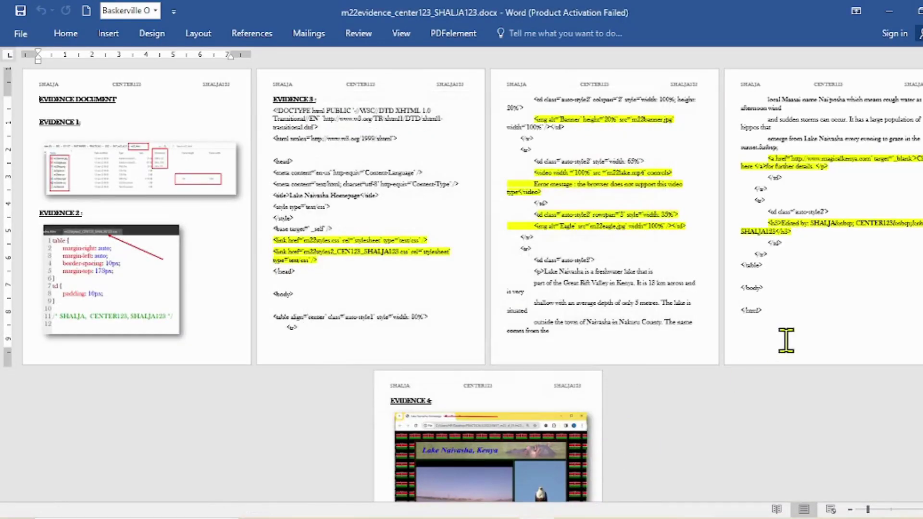
scroll(812, 373, "down", 2)
scroll(817, 373, "down", 2)
scroll(817, 373, "up", 4)
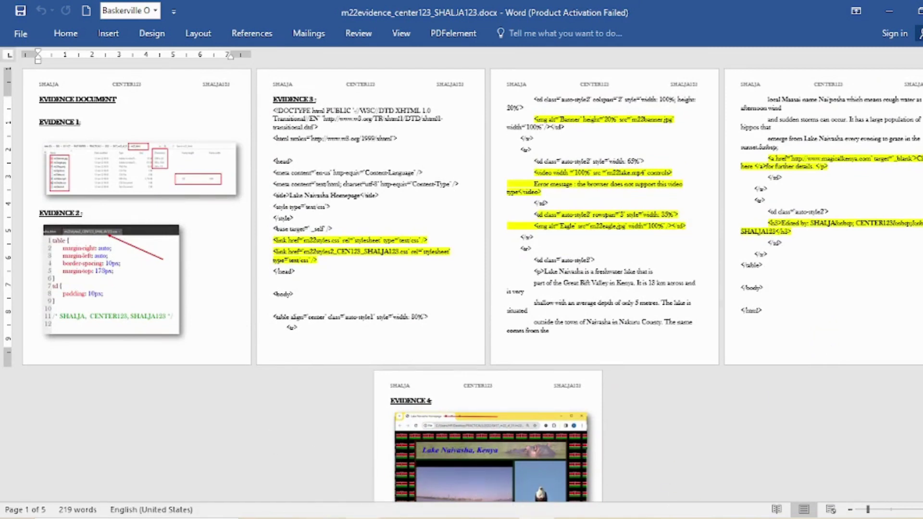
key("alt+Tab")
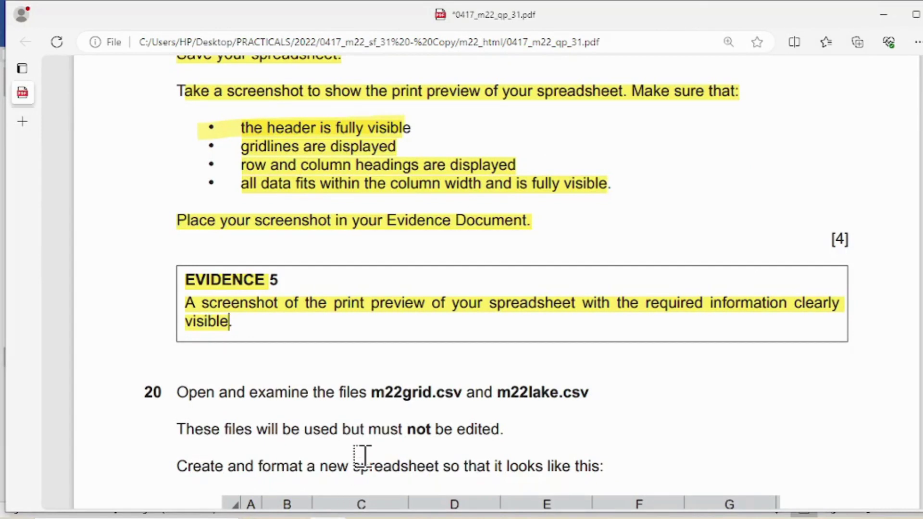
key("alt+Tab")
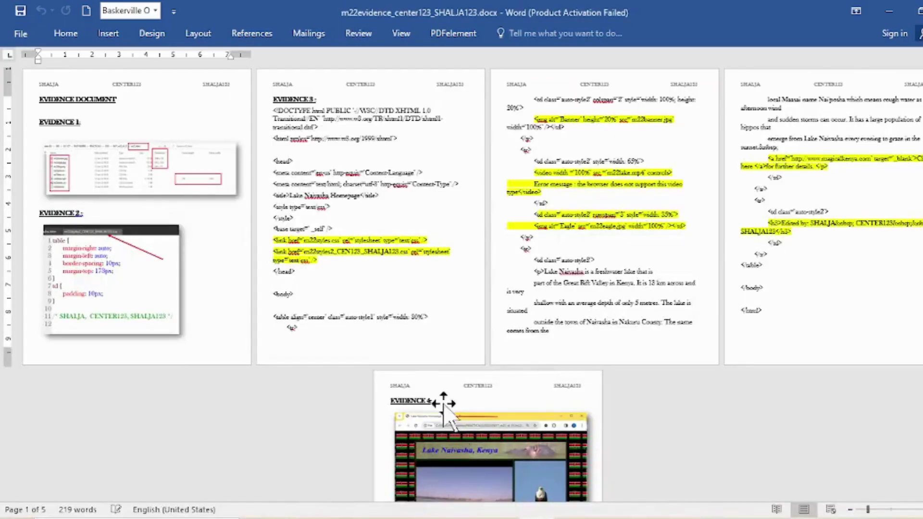
- Add the heading EVIDENCE 5 below the Evidence 4 screenshot and paste the captured print preview after it
scroll(697, 386, "down", 5)
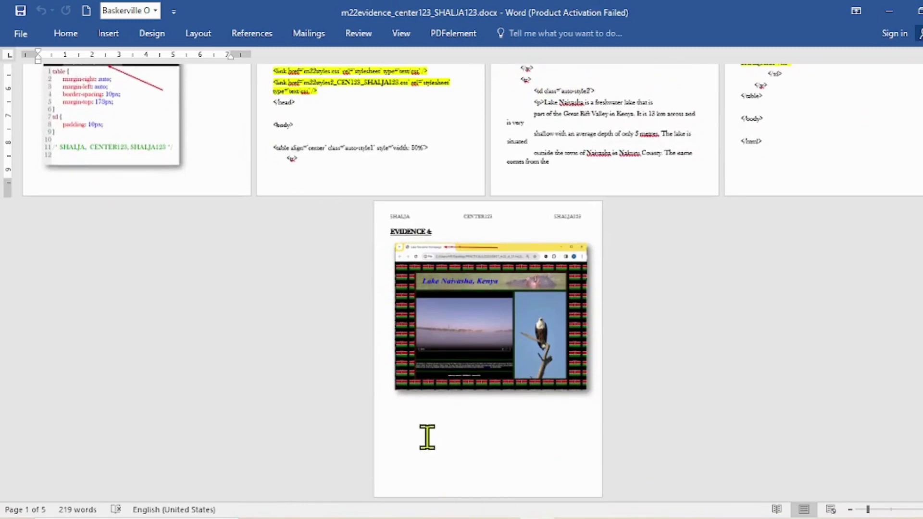
double_click(416, 422)
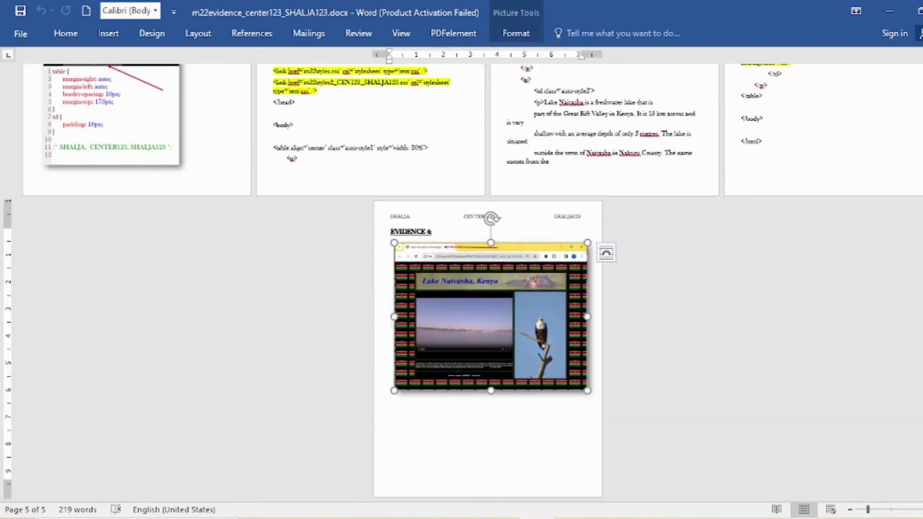
double_click(416, 428)
scroll(416, 428, "up", 4)
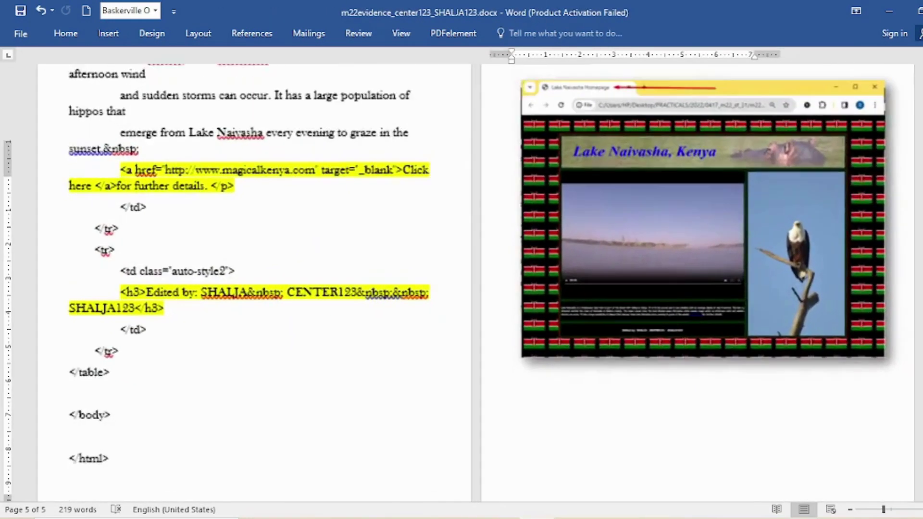
scroll(281, 394, "up", 3)
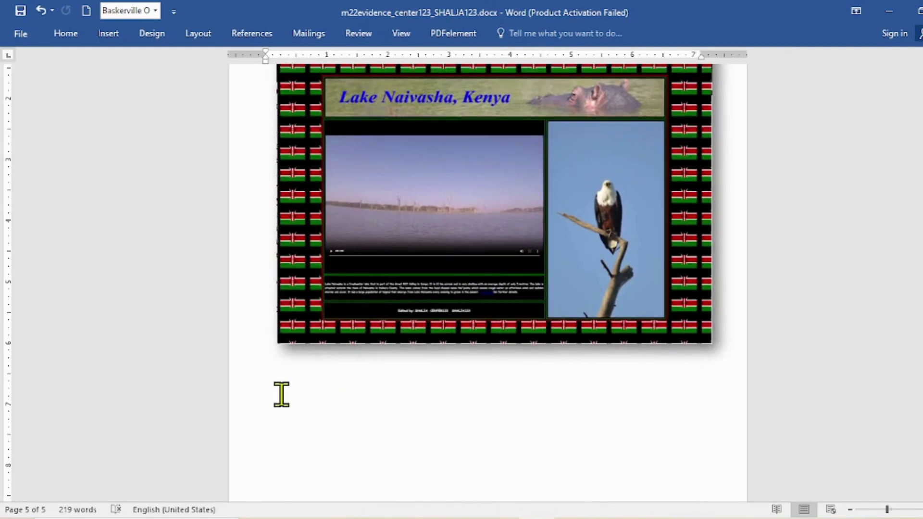
scroll(310, 390, "up", 3)
scroll(311, 390, "down", 3)
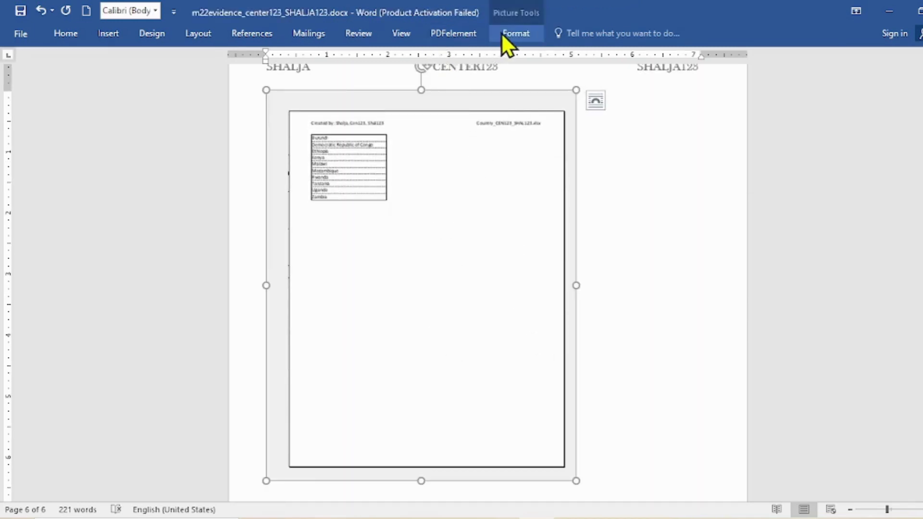
- Apply a drop shadow picture style to the pasted print preview screenshot
key("ctrl+F1")
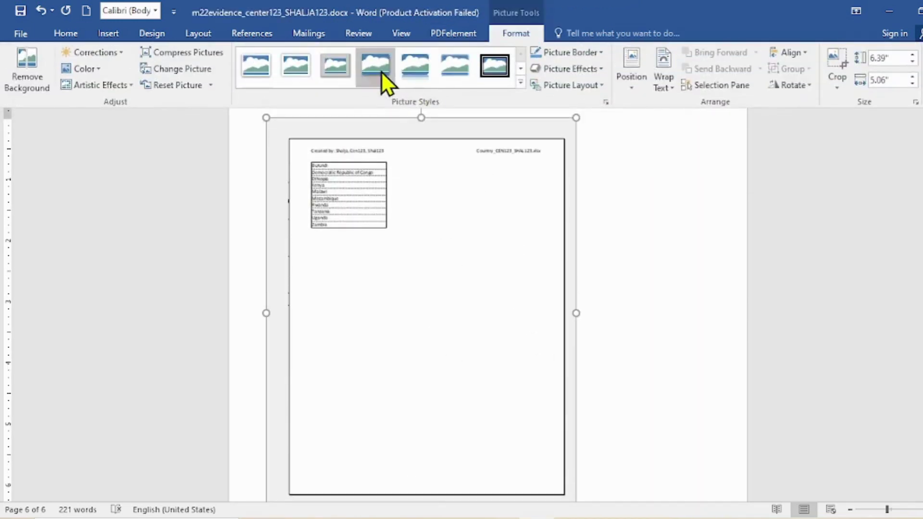
scroll(655, 307, "up", 10)
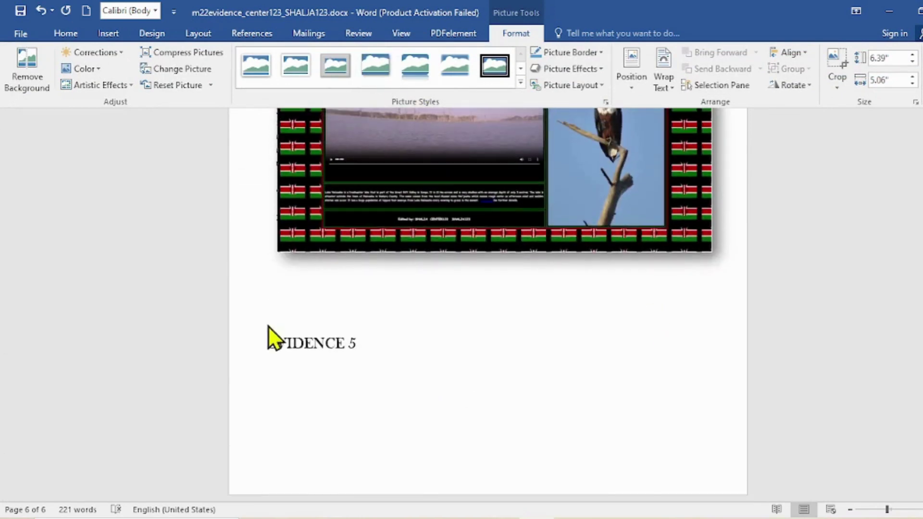
key("ctrl+F1")
- Format the EVIDENCE 5 heading at size 20, bold and underlined, and put the text cursor in front of it
left_click_drag(270, 342, 373, 336)
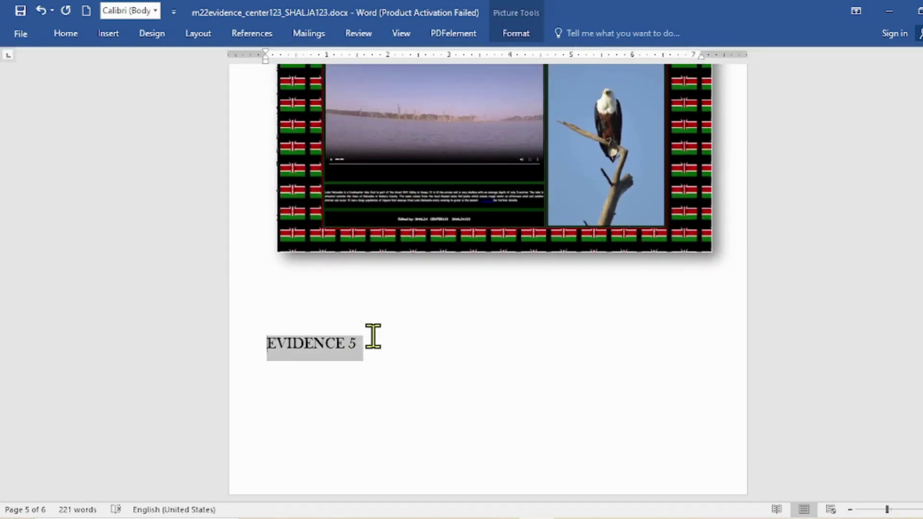
left_click(68, 34)
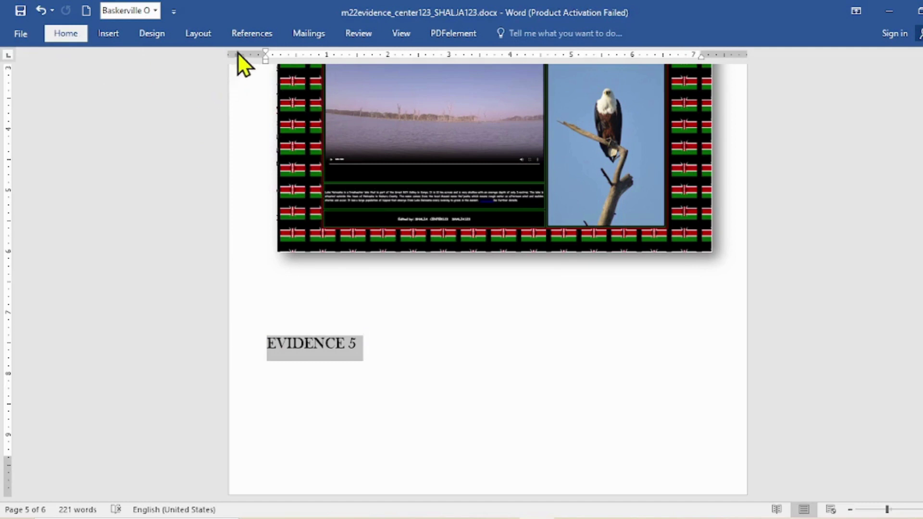
left_click(221, 58)
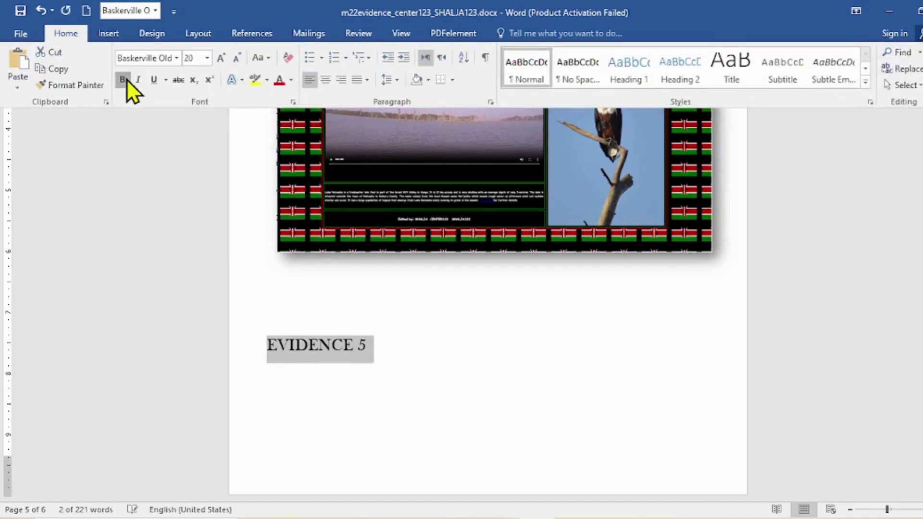
left_click(125, 80)
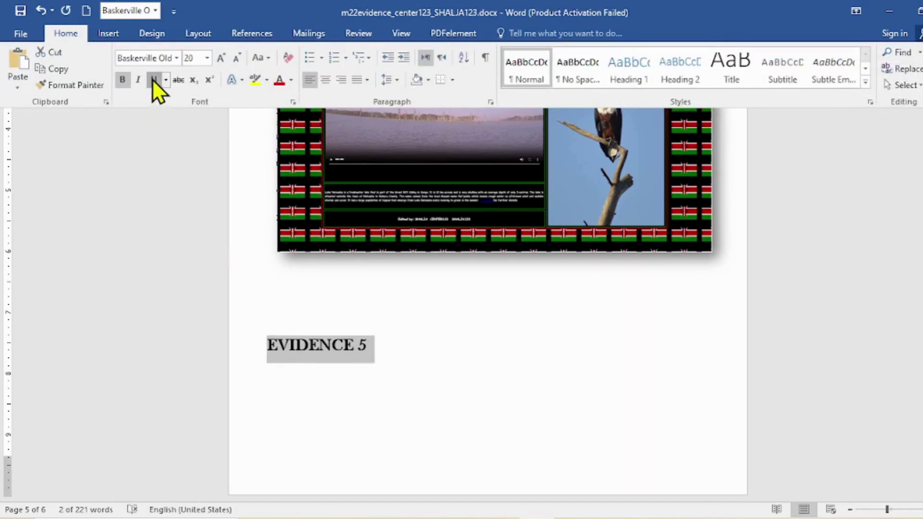
left_click(267, 341)
left_click(267, 345)
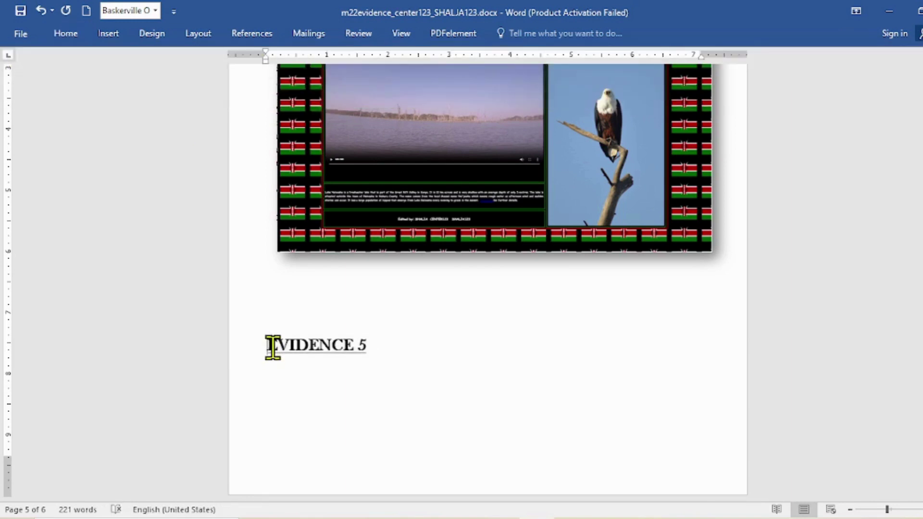
key("Return")
key("Return")
key("Return")
key("Return")
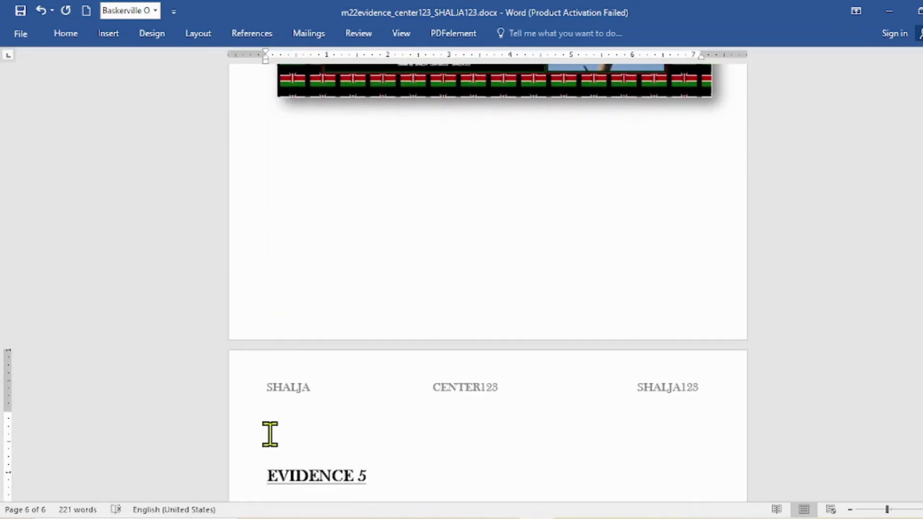
key("ctrl+z")
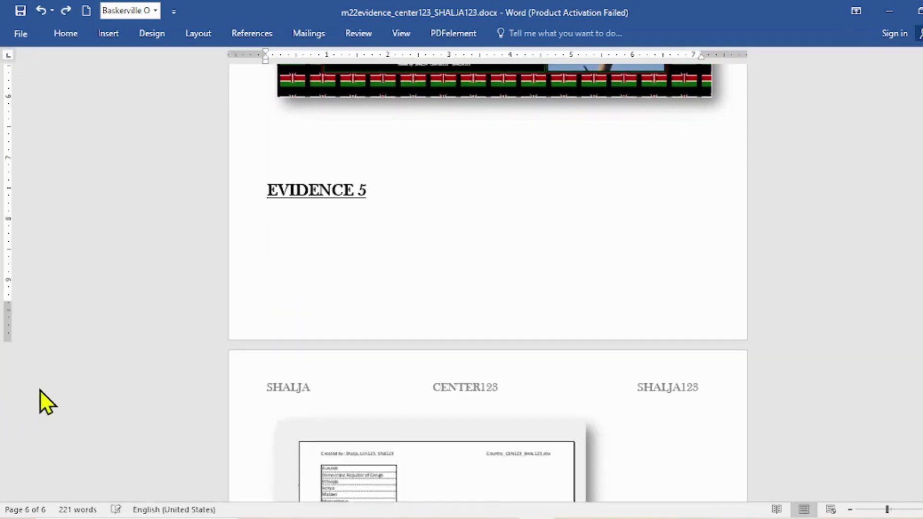
- Push the EVIDENCE 5 heading down to the start of the next page above its screenshot, and save the evidence document
key("Return")
key("Return")
key("Return")
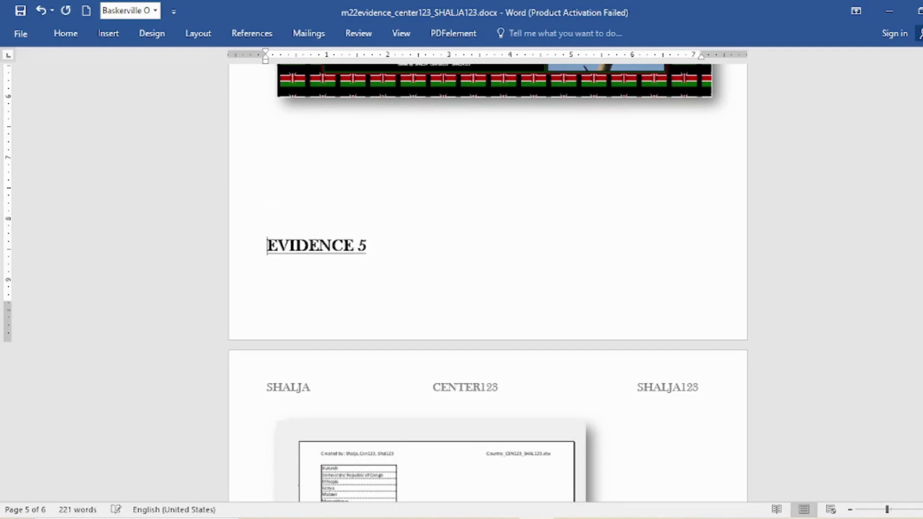
key("Return")
scroll(243, 319, "up", 10)
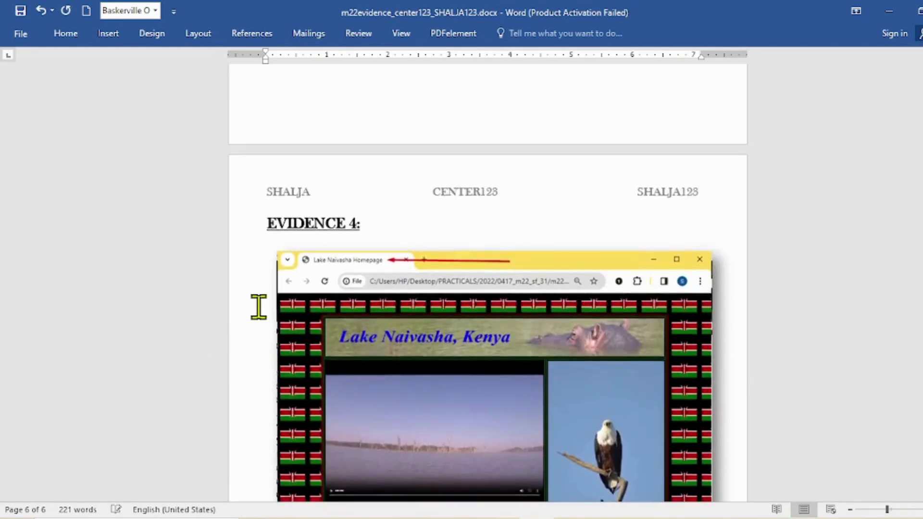
scroll(373, 330, "down", 10)
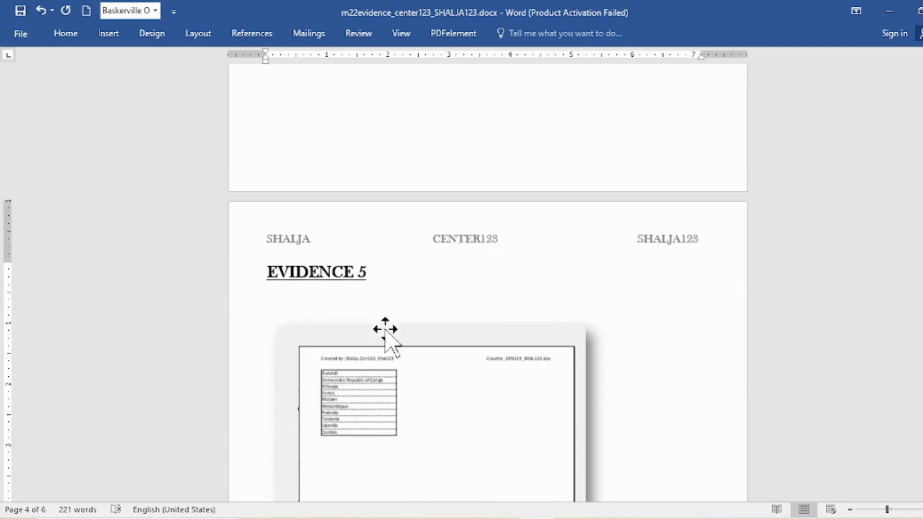
left_click(20, 10)
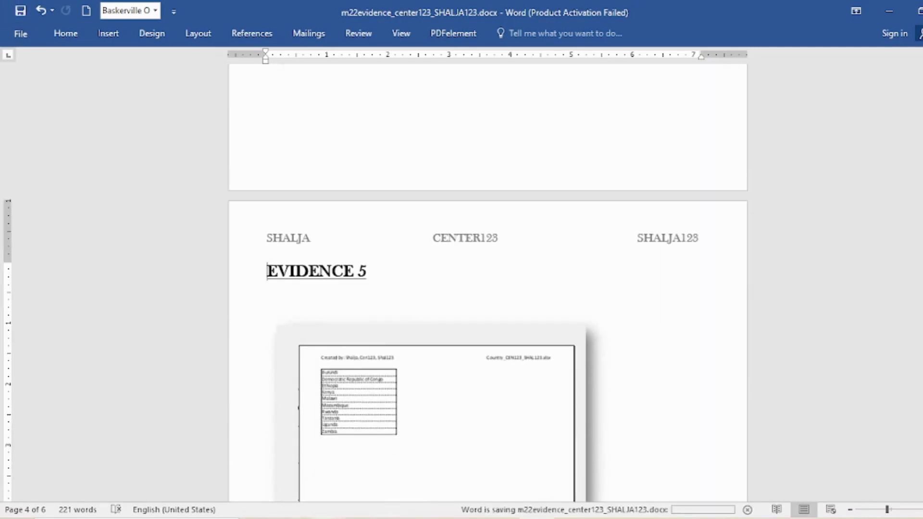
- Switch to the question paper in Edge and highlight question 20's instructions about m22grid.csv, m22lake.csv and the new spreadsheet
key("alt+Tab")
scroll(480, 385, "down", 2)
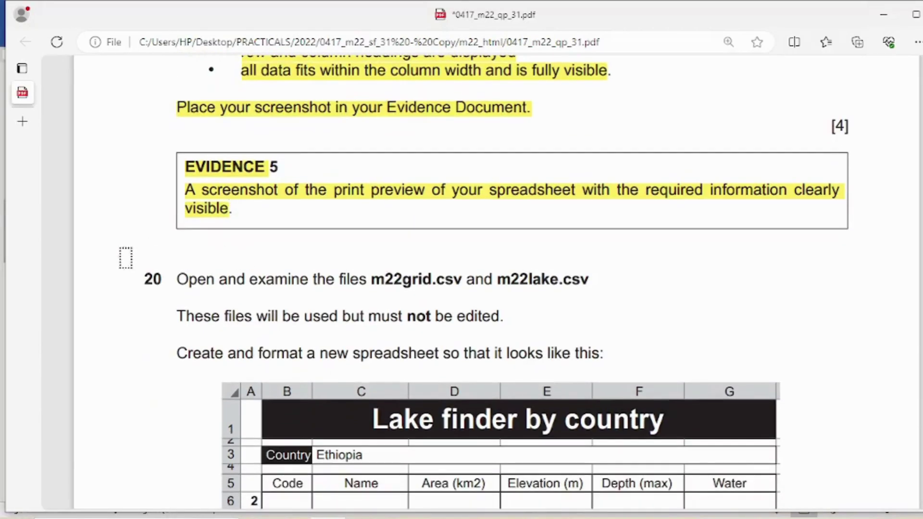
left_click_drag(134, 280, 591, 282)
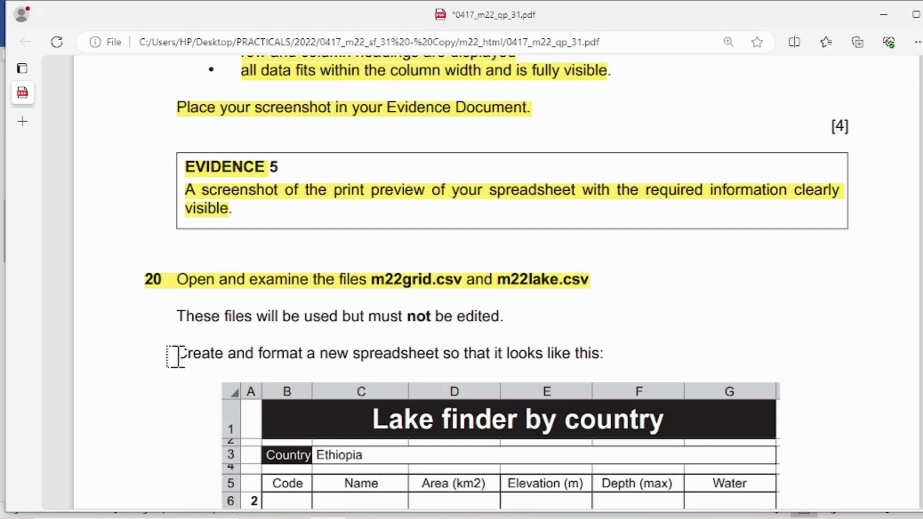
left_click_drag(176, 316, 502, 313)
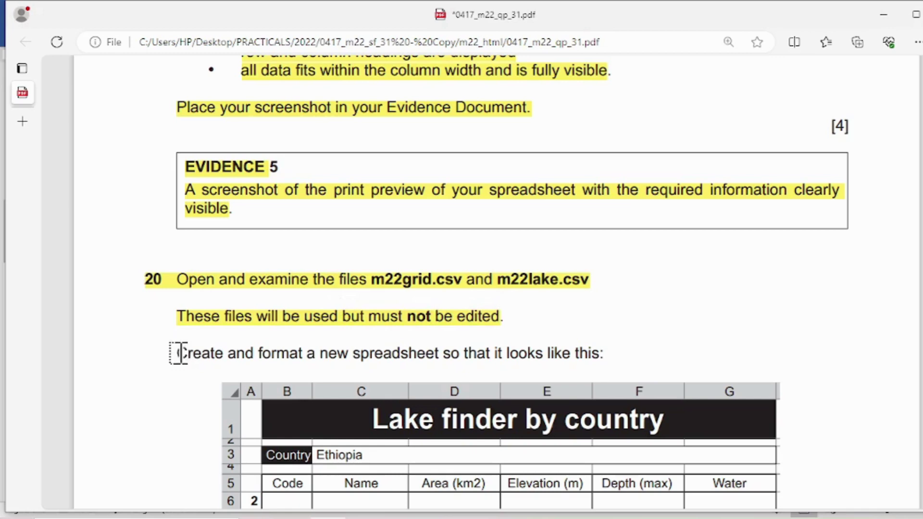
left_click_drag(177, 354, 626, 354)
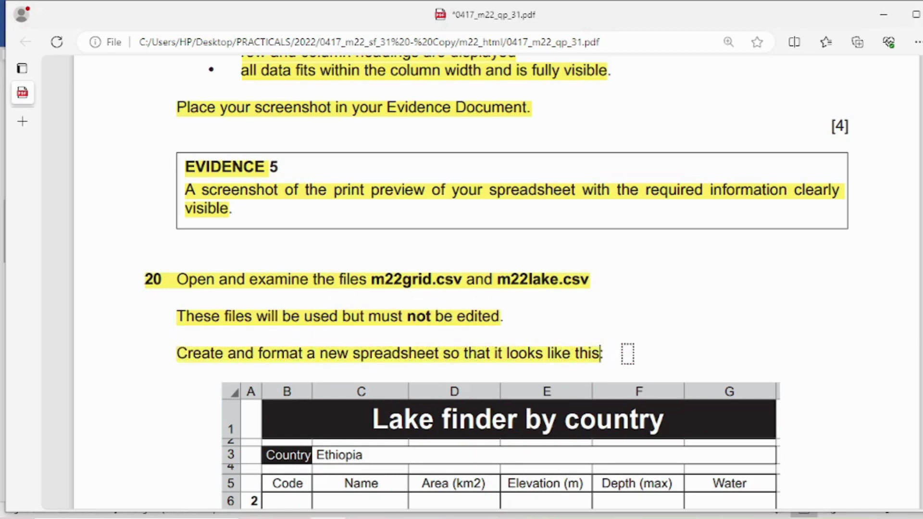
scroll(278, 272, "down", 5)
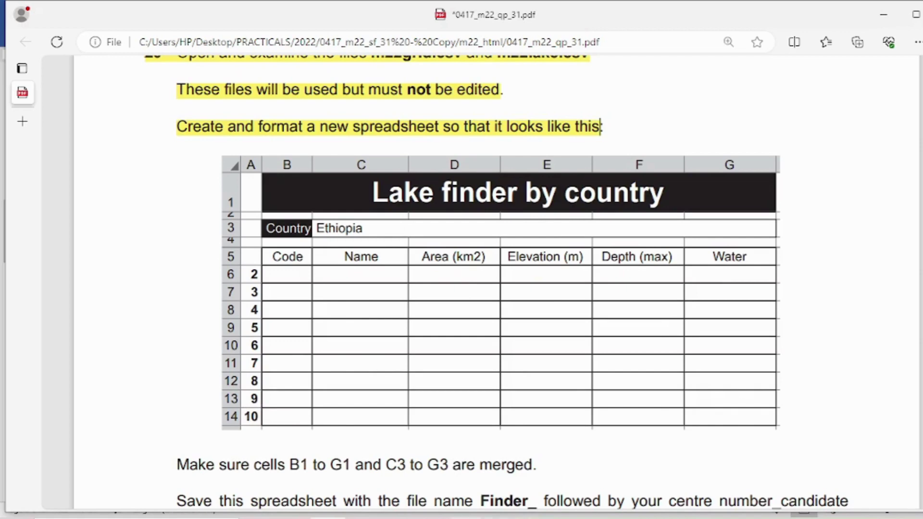
scroll(470, 148, "up", 2)
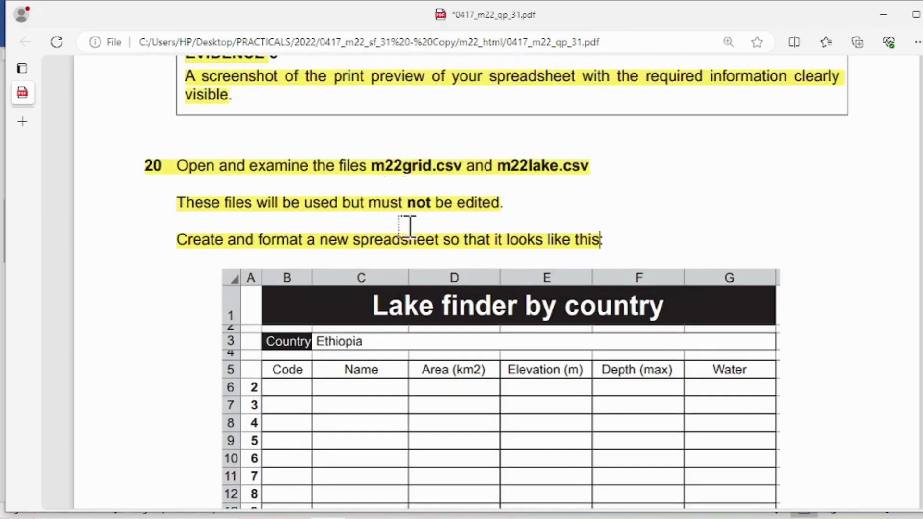
- Open m22grid.csv from the m22_html folder in Excel 2016
left_click(362, 518)
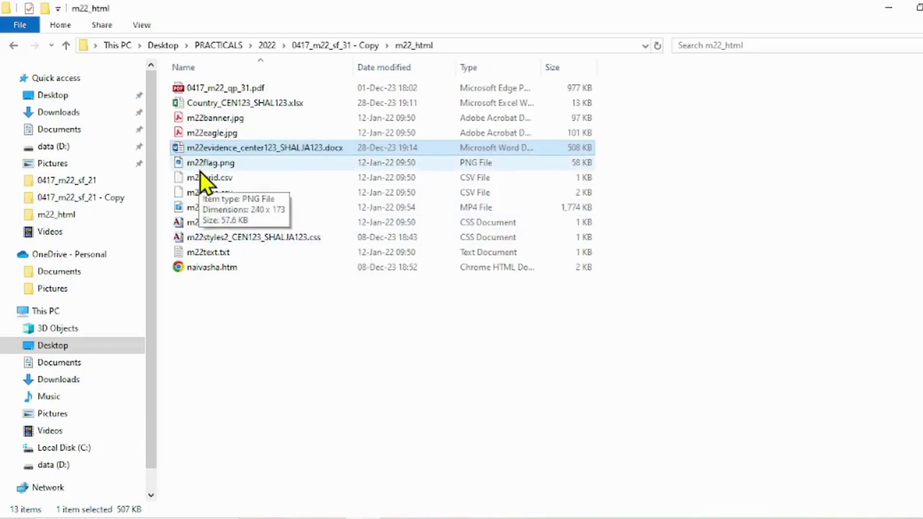
left_click(236, 174)
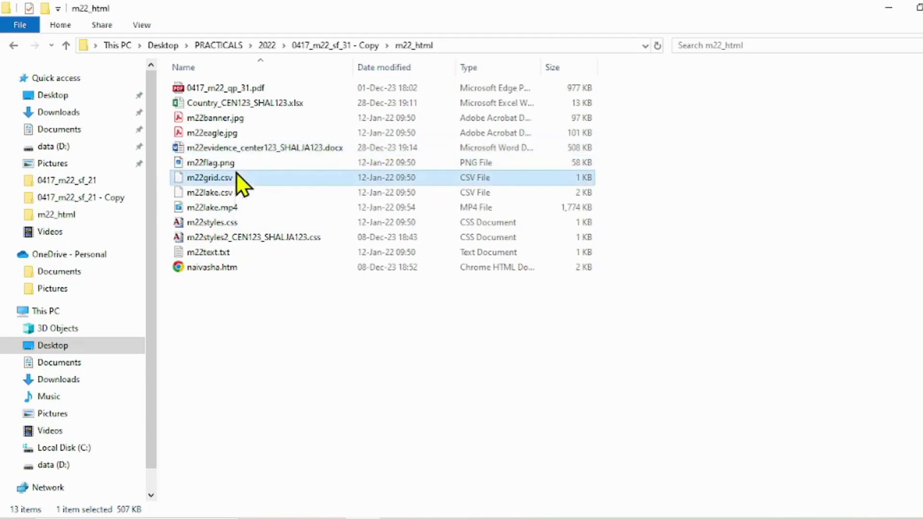
right_click(265, 176)
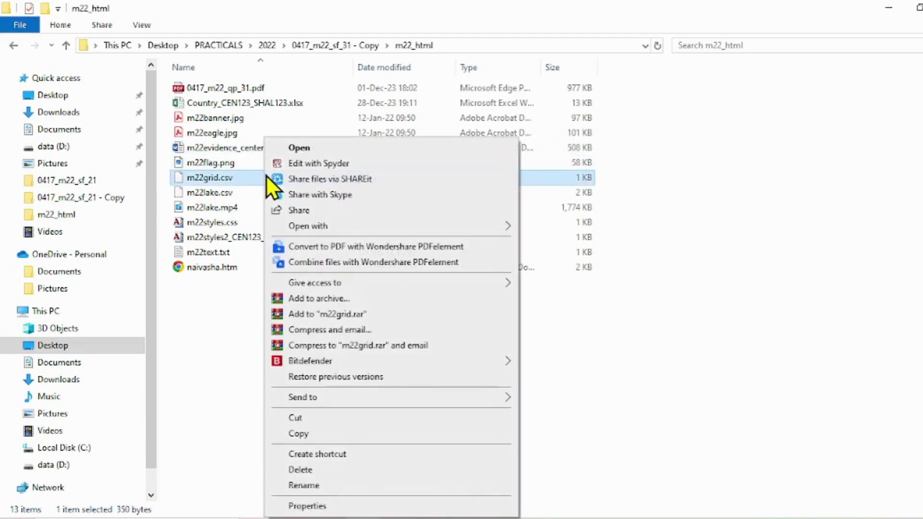
mouse_move(485, 227)
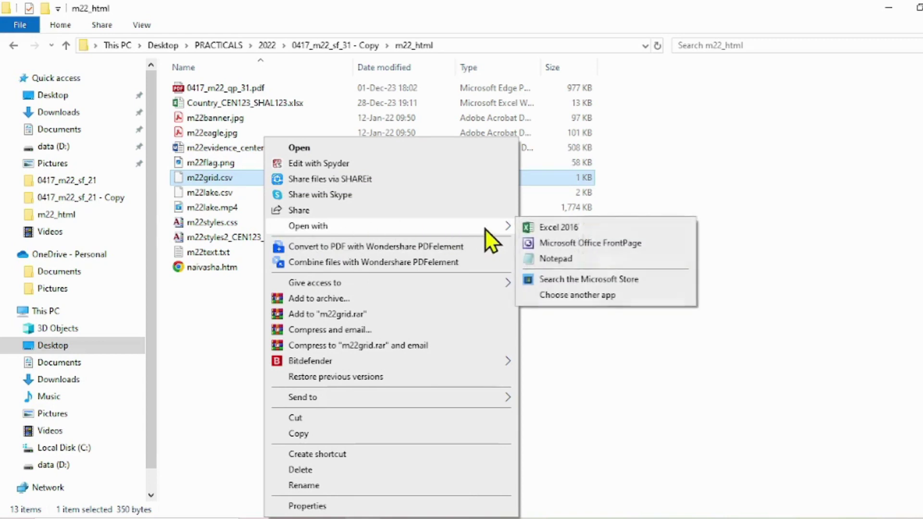
left_click(613, 226)
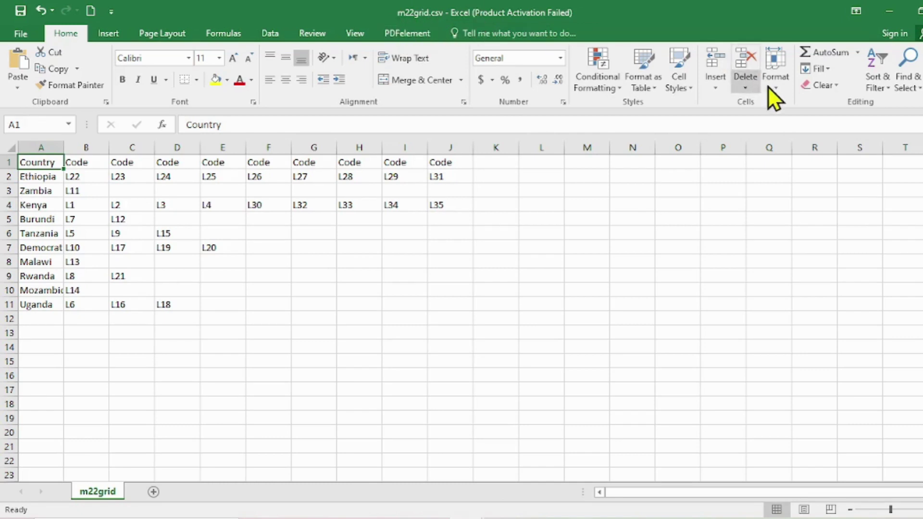
- Create a new blank workbook and study question 20's Lake finder by country layout in the question paper
left_click(91, 13)
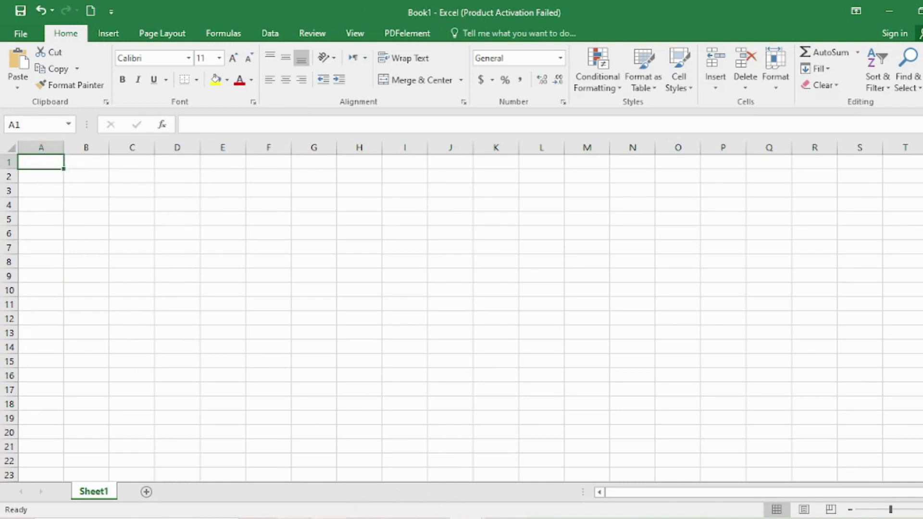
left_click(329, 518)
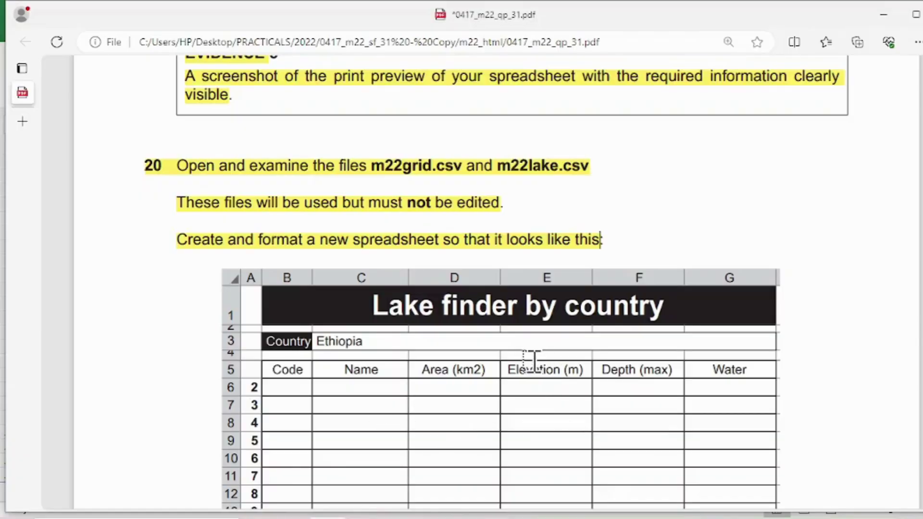
scroll(673, 262, "down", 2)
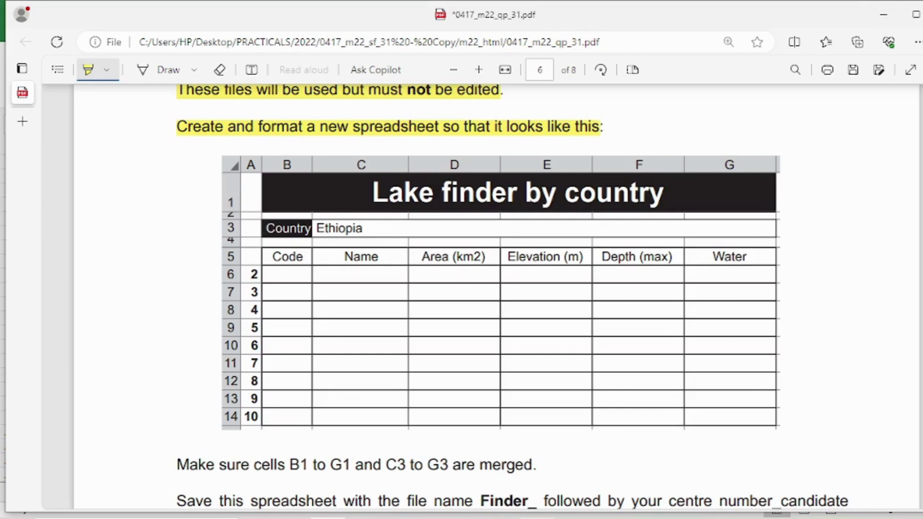
left_click(536, 518)
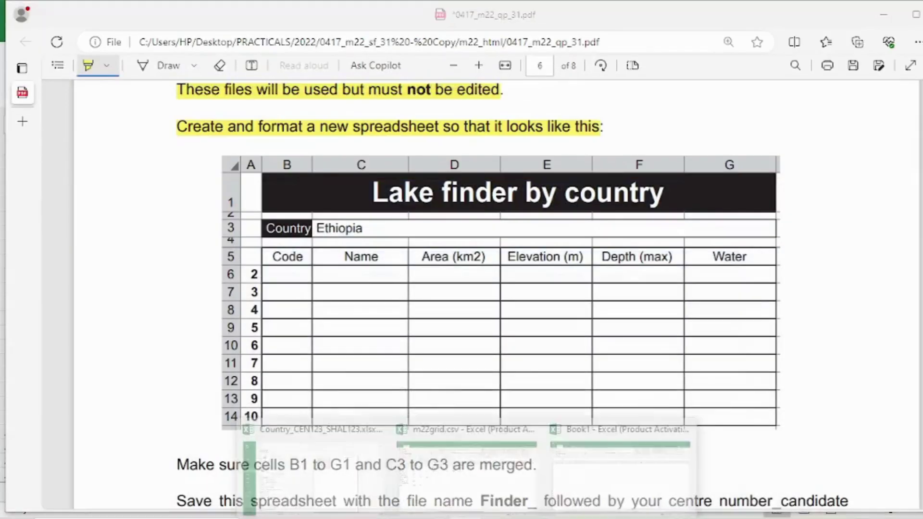
left_click(616, 460)
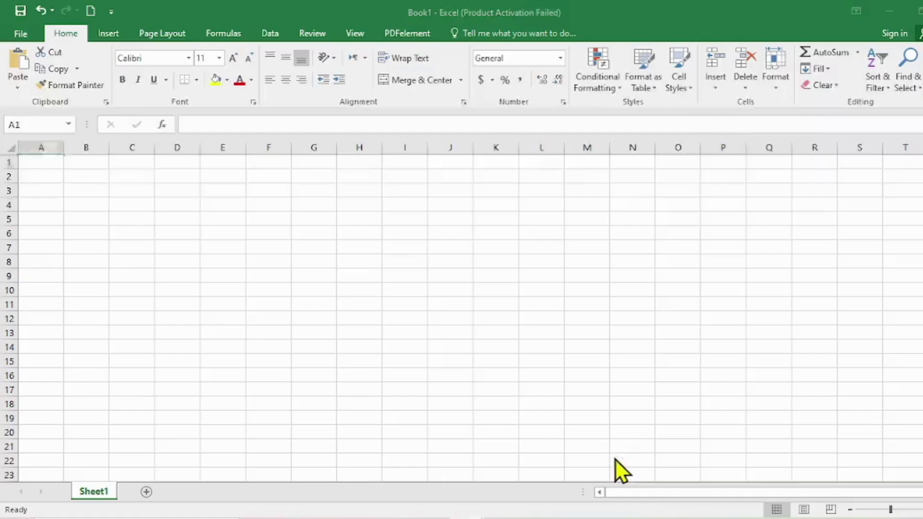
- Enter the title Lake Finder by Country in cell B1 of the new workbook, checking its wording against the question paper
left_click(91, 165)
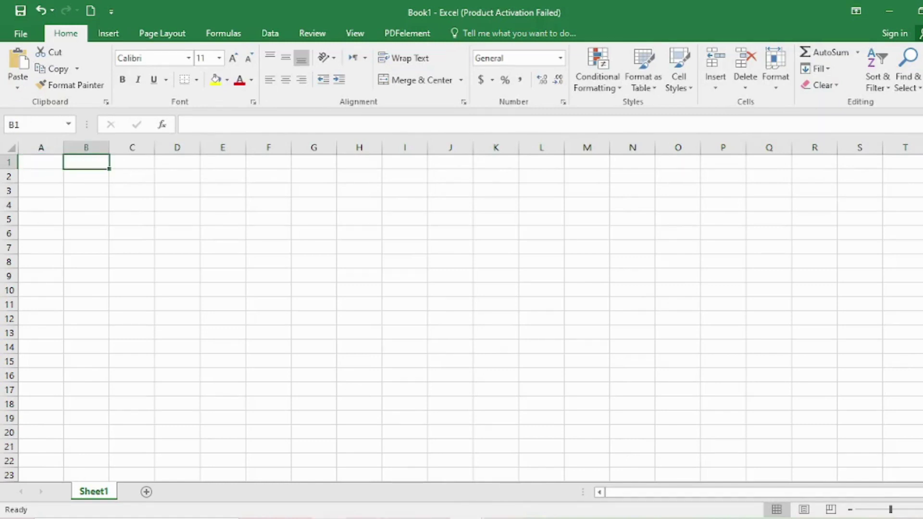
key("alt+Tab")
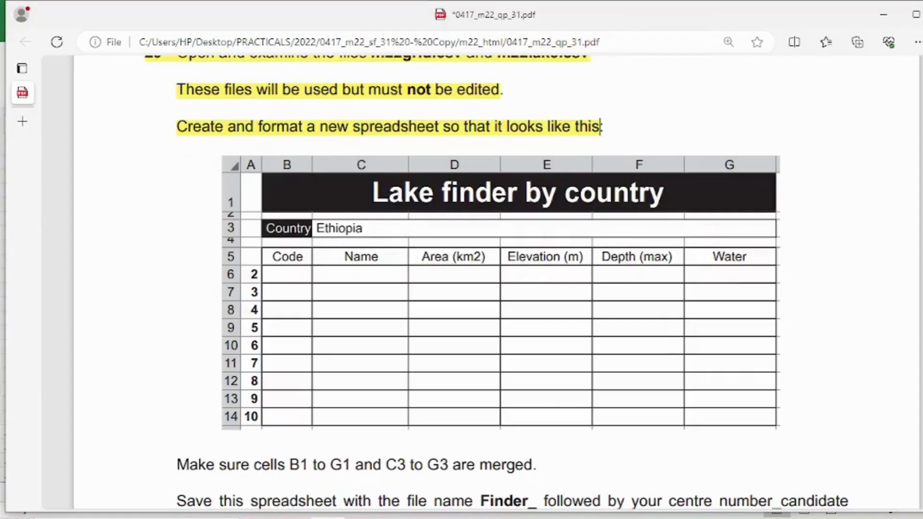
key("alt+Tab")
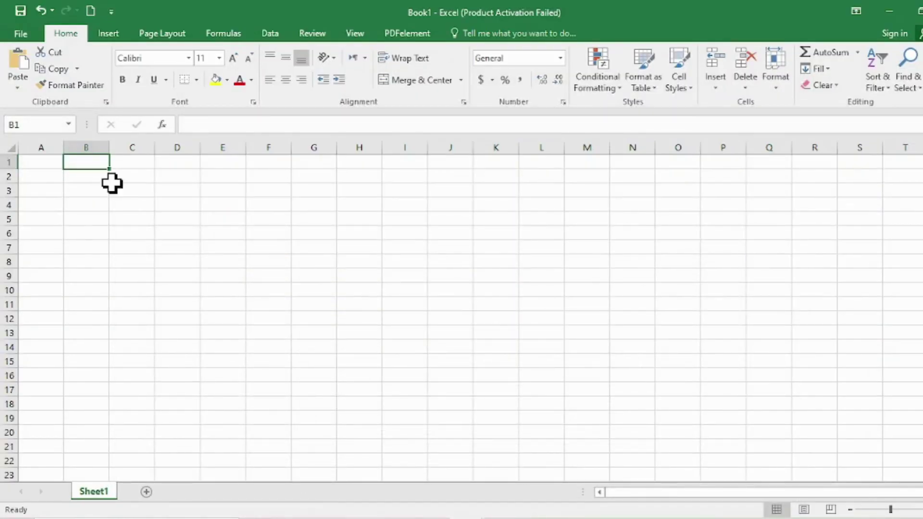
type("IA")
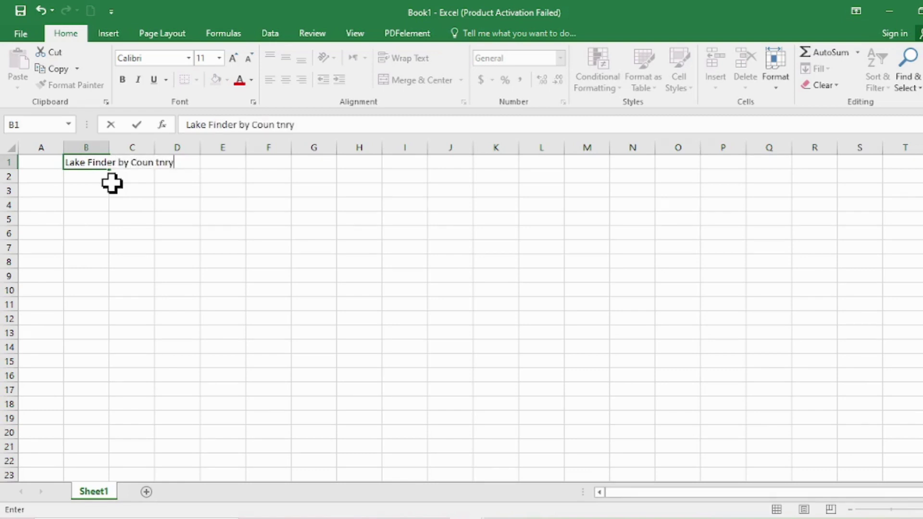
left_click(165, 164)
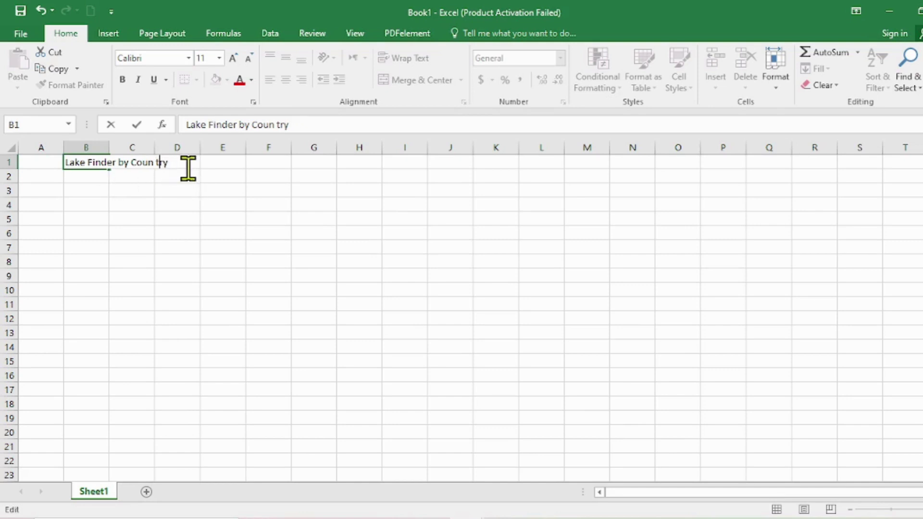
left_click(155, 163)
left_click(214, 220)
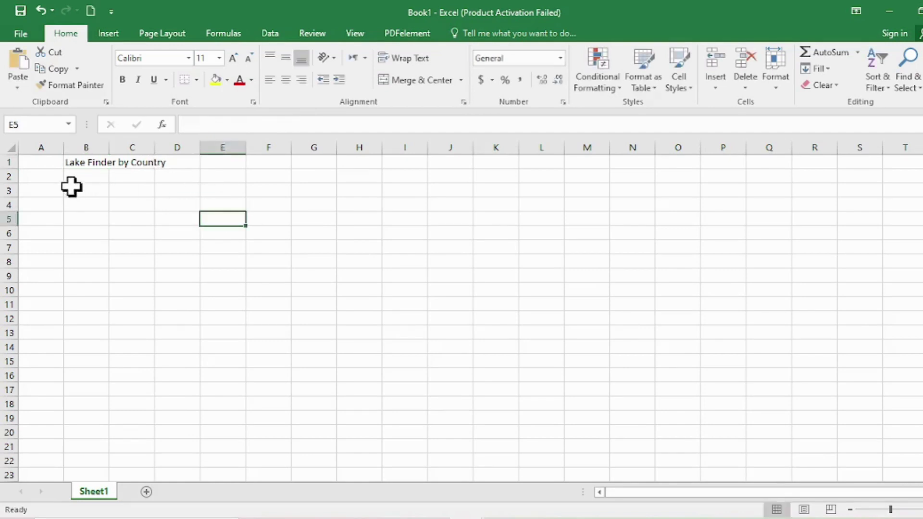
- Merge and center the title across cells B1 to G1, and bring the question paper's layout back up
left_click_drag(82, 162, 310, 144)
left_click(402, 81)
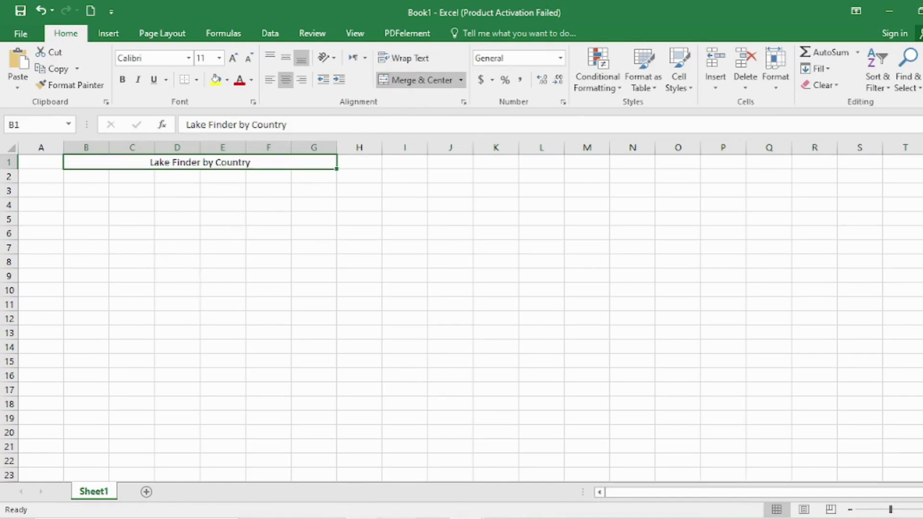
key("alt+Tab")
key("alt+Tab")
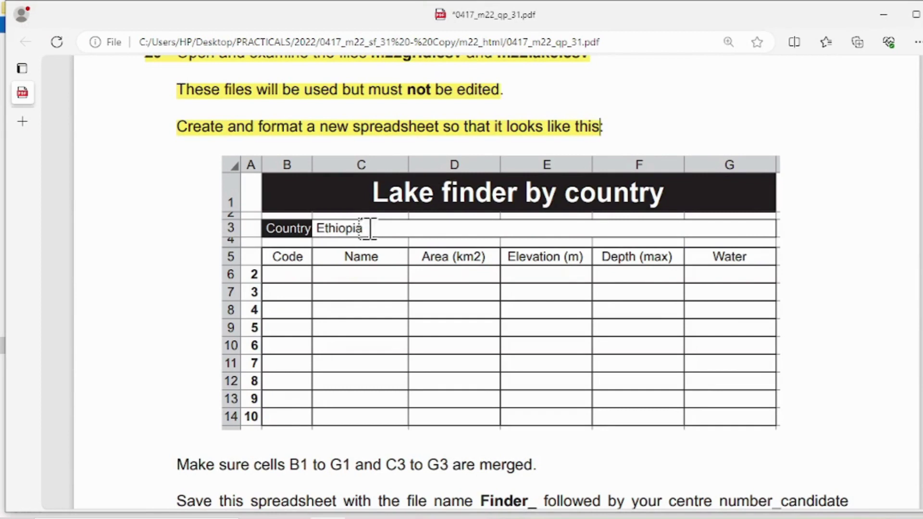
- Enter Country in cell B3 and Ethiopia in cell D3 of the new workbook, checking the question paper's layout
mouse_move(514, 508)
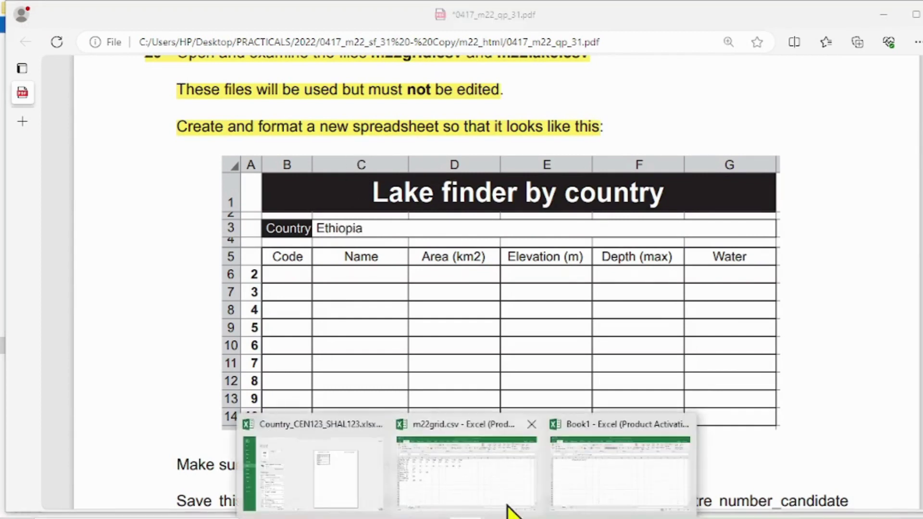
left_click(620, 461)
left_click(91, 190)
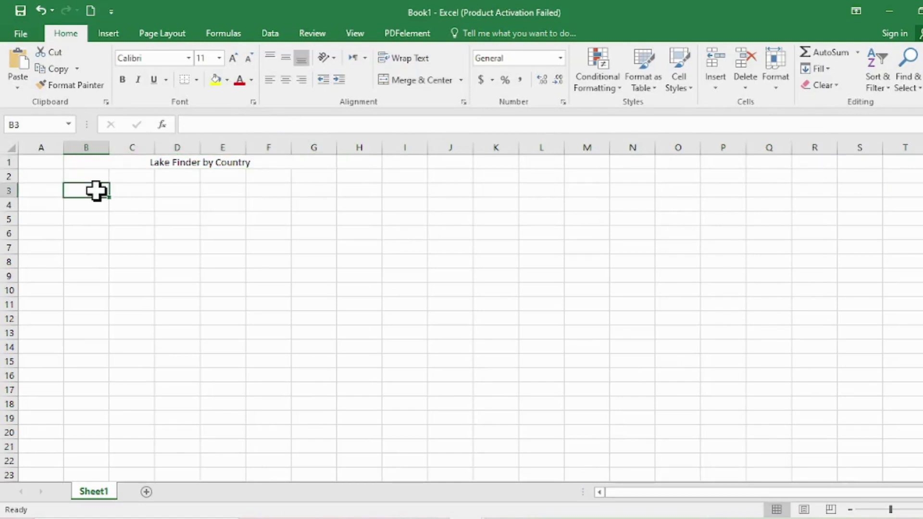
type("Country")
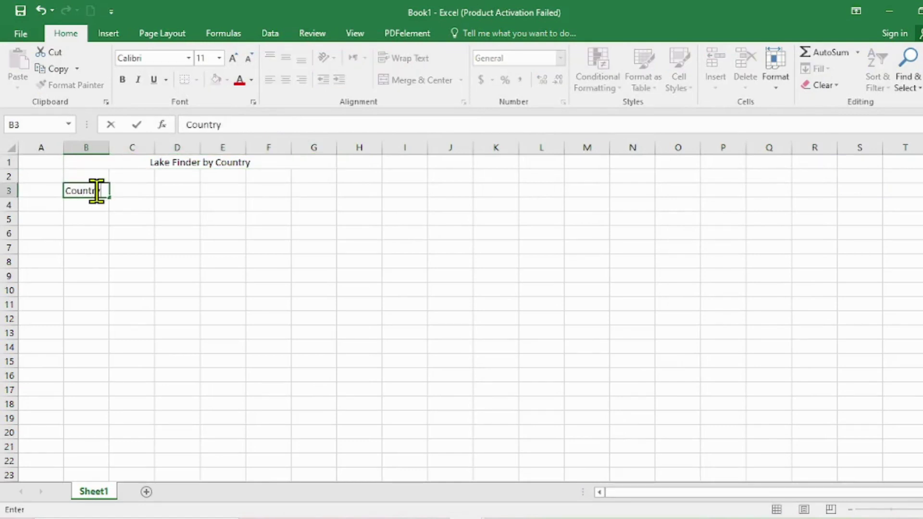
left_click(140, 192)
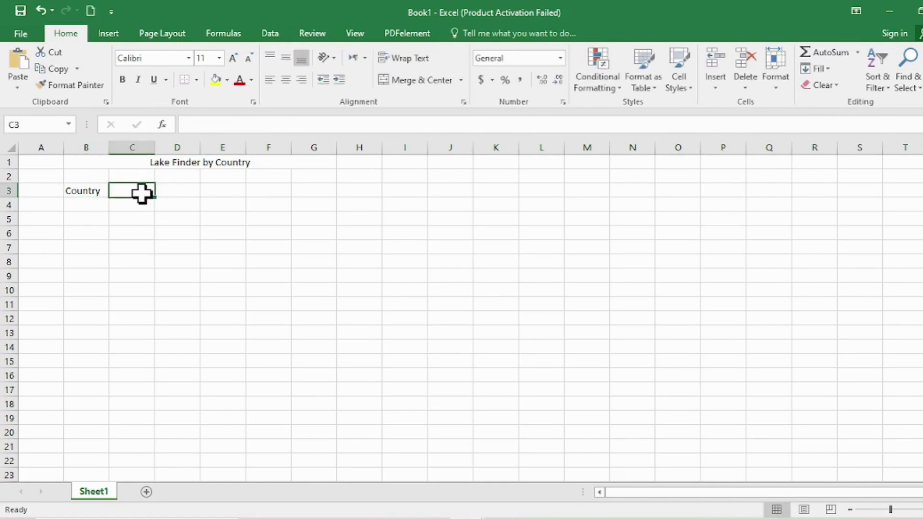
key("Tab")
type("e")
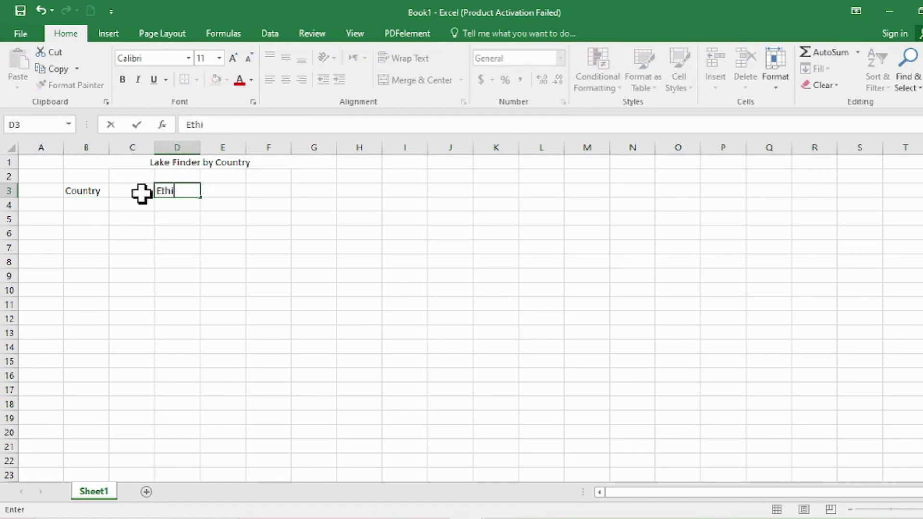
left_click(321, 515)
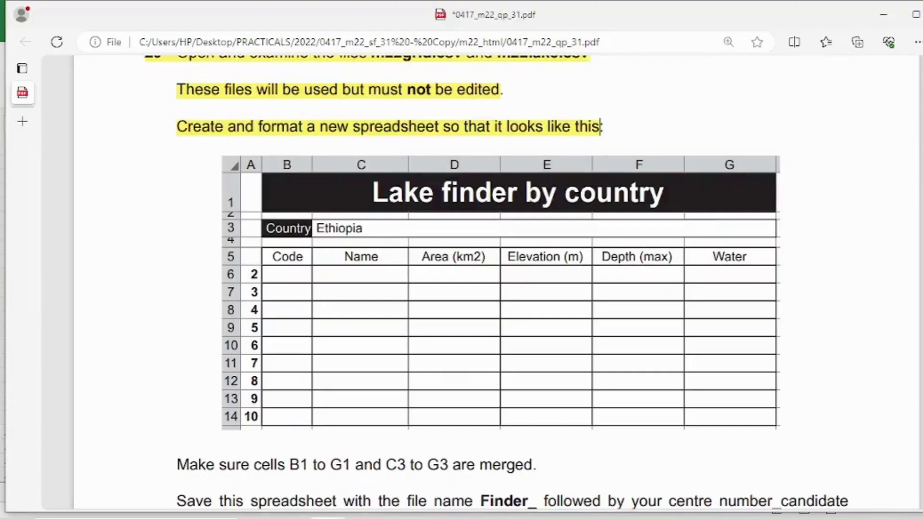
left_click(465, 516)
left_click(257, 251)
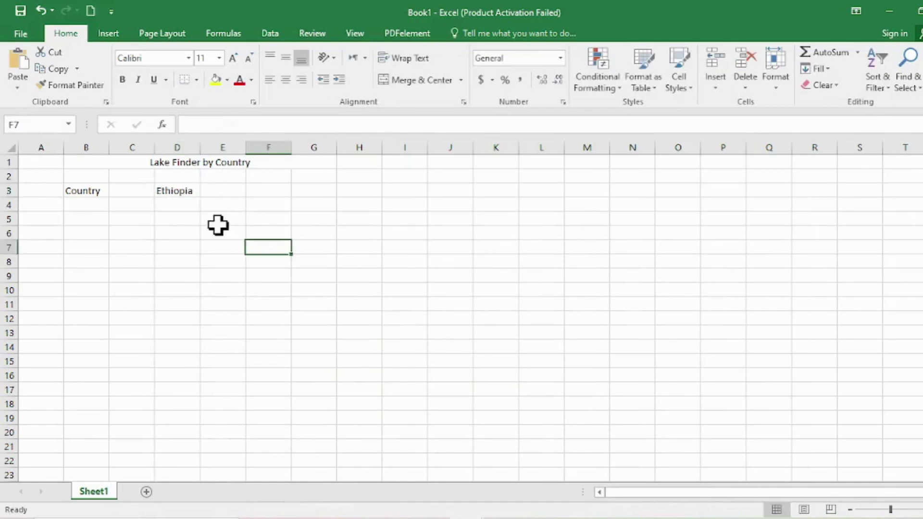
- Move Ethiopia from cell D3 to cell C3, directly beside the Country label
left_click(189, 193)
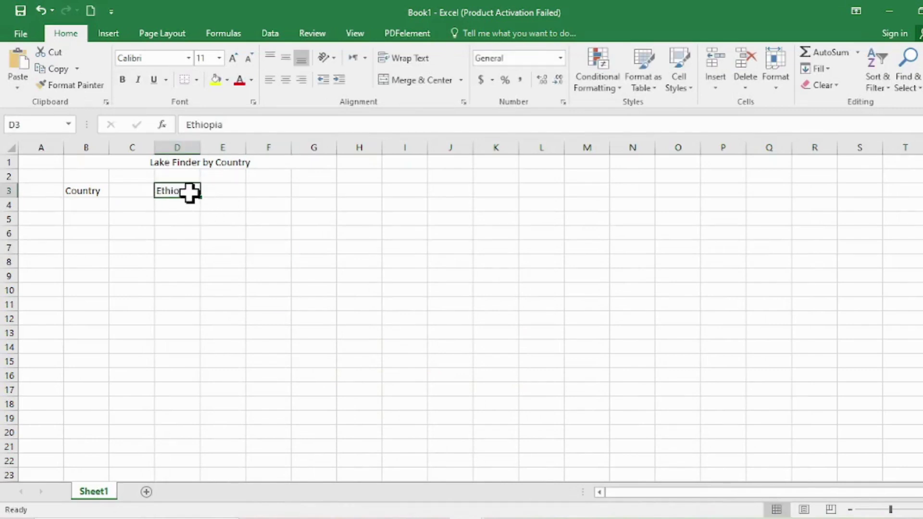
key("ctrl+x")
left_click(129, 191)
key("ctrl+v")
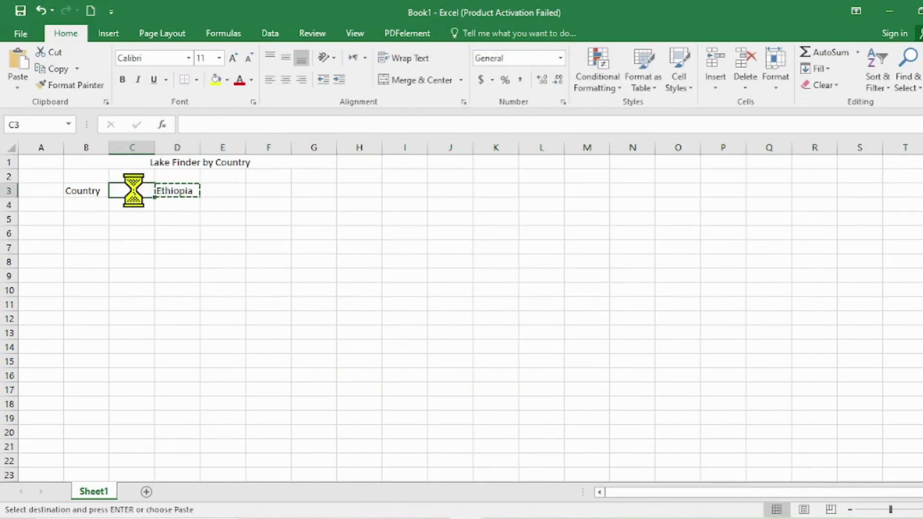
left_click(249, 234)
- Merge cells C3 to H3 and left-align Ethiopia in the merged cell
left_click_drag(144, 189, 341, 188)
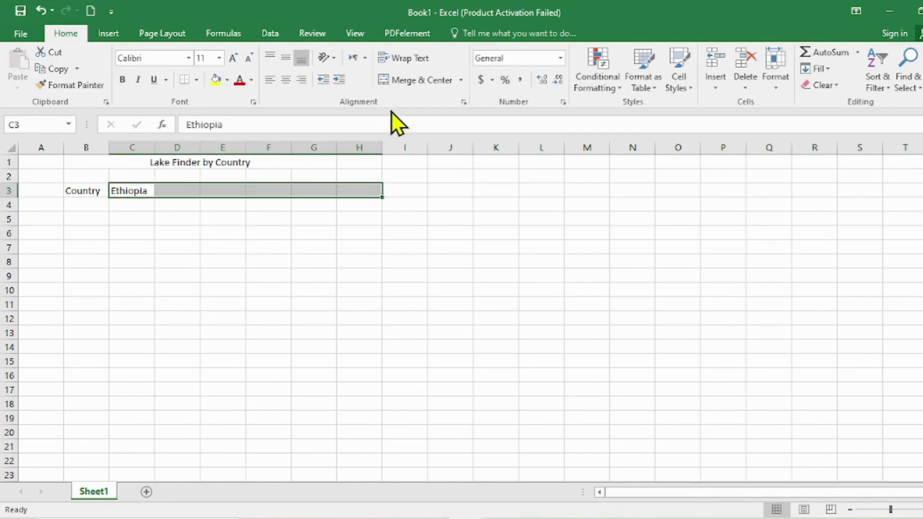
left_click(408, 78)
left_click(295, 350)
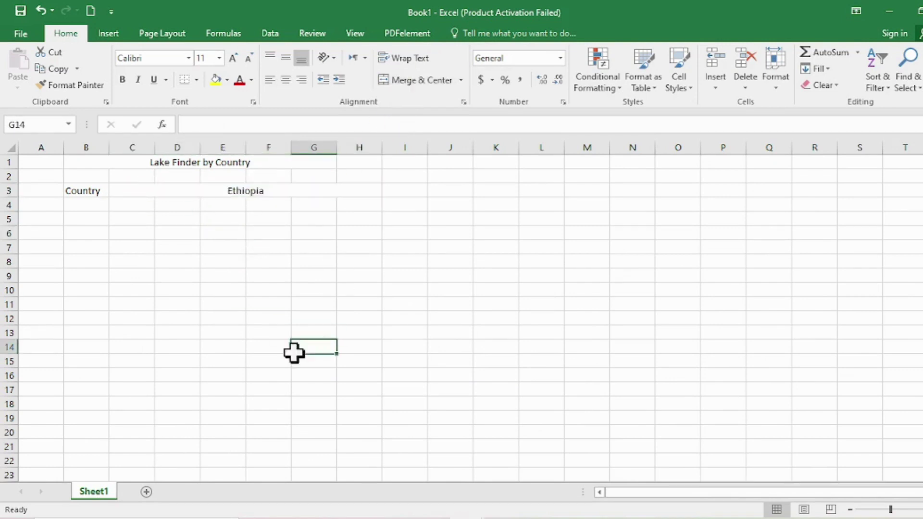
left_click(210, 192)
left_click(274, 85)
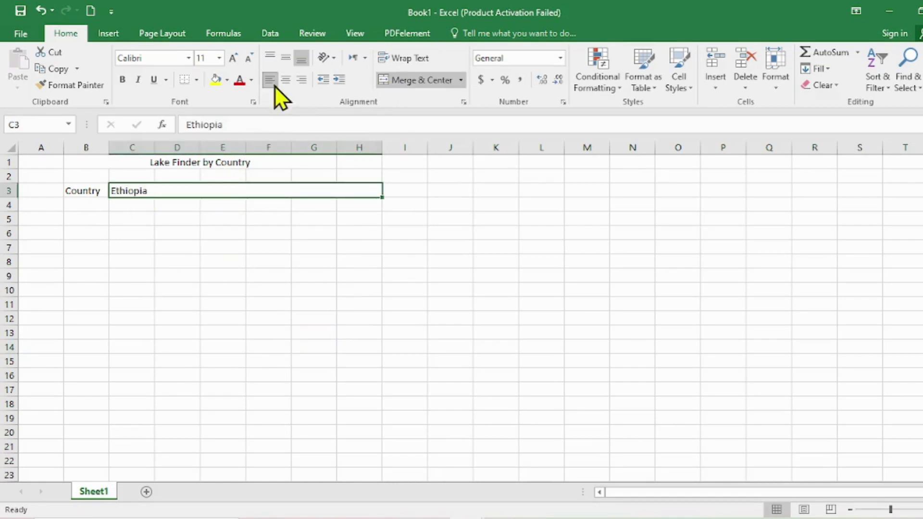
- Copy the row 5 headings from Code to Water in the question paper's layout and return to the new workbook
left_click(339, 517)
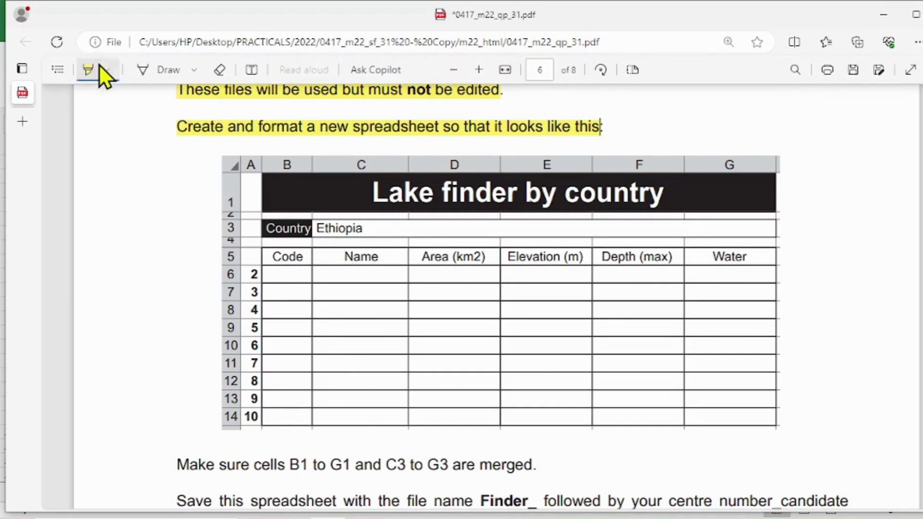
left_click_drag(270, 254, 740, 254)
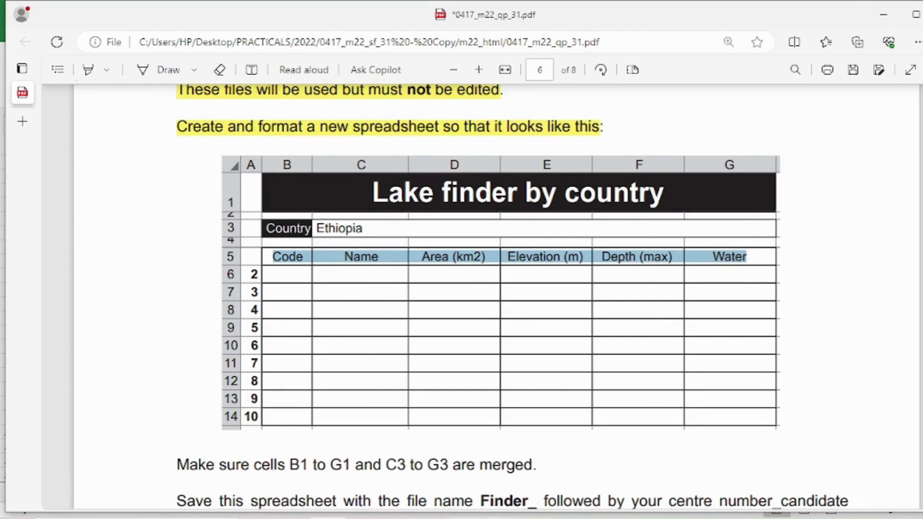
left_click(566, 488)
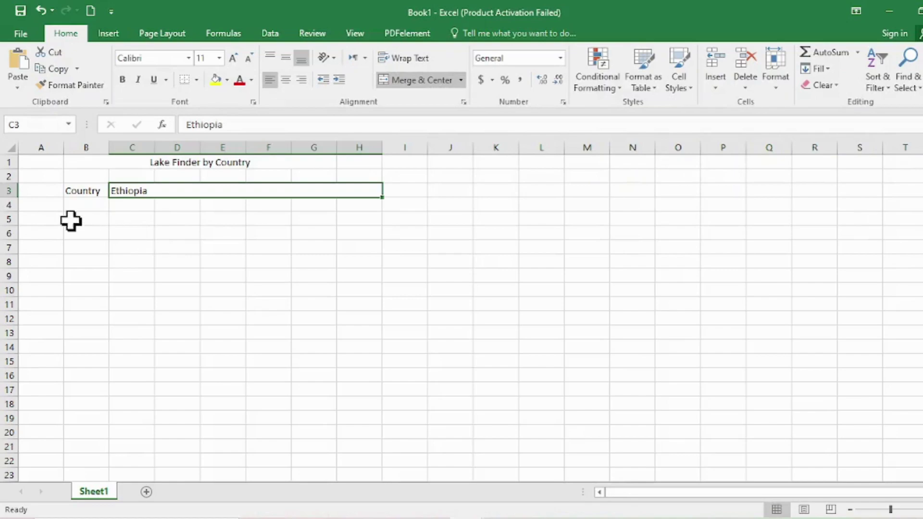
key("alt+Tab")
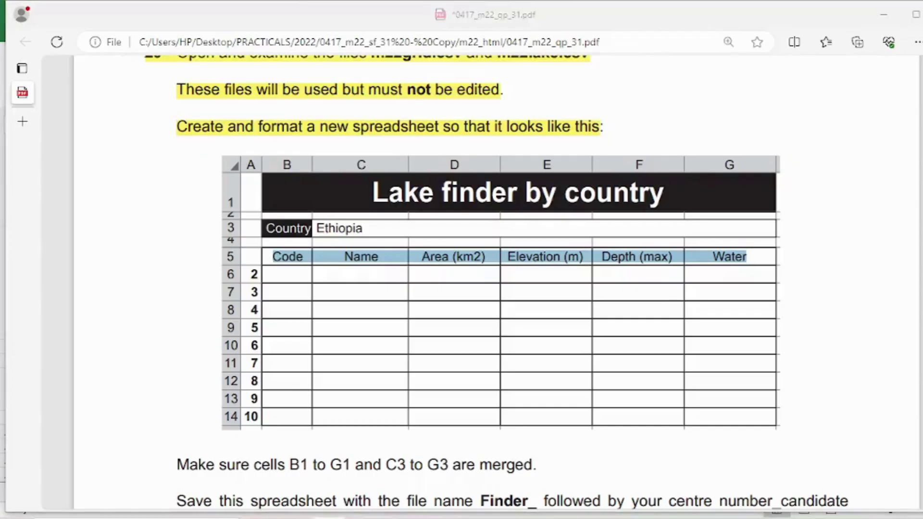
key("alt+Tab")
key("alt+Tab")
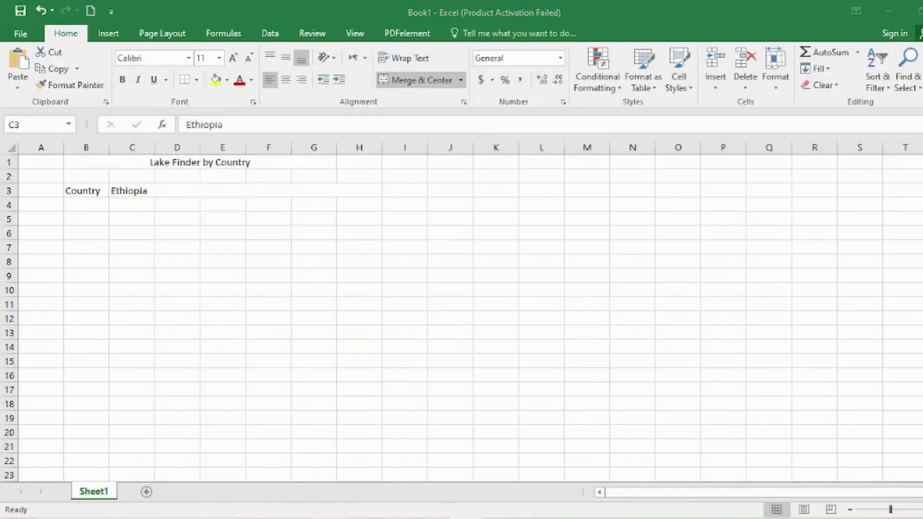
key("alt+Tab")
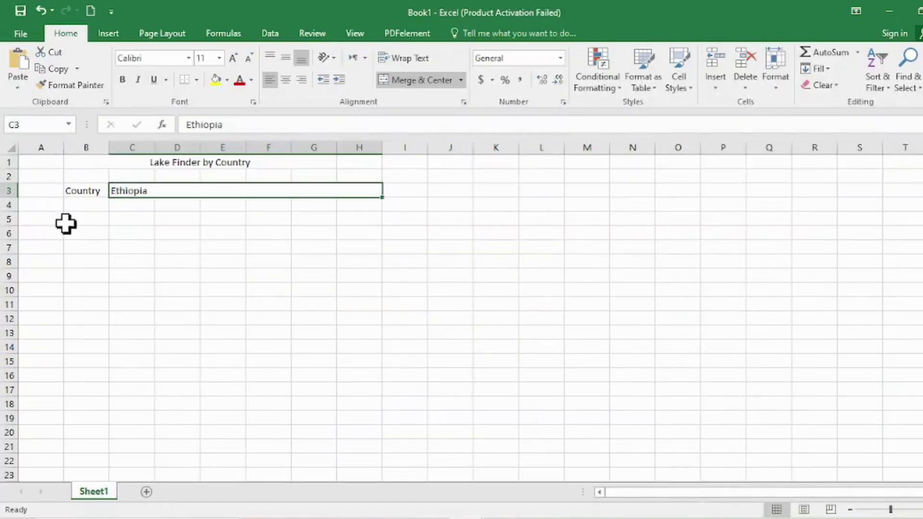
- Try pasting the copied headings into cell B5 alone and across cells B5 to G5
left_click(103, 219)
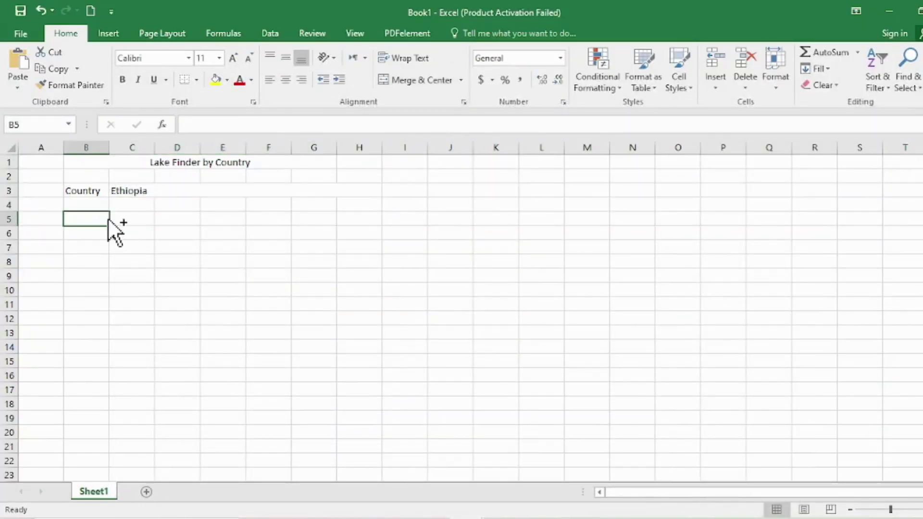
key("ctrl+v")
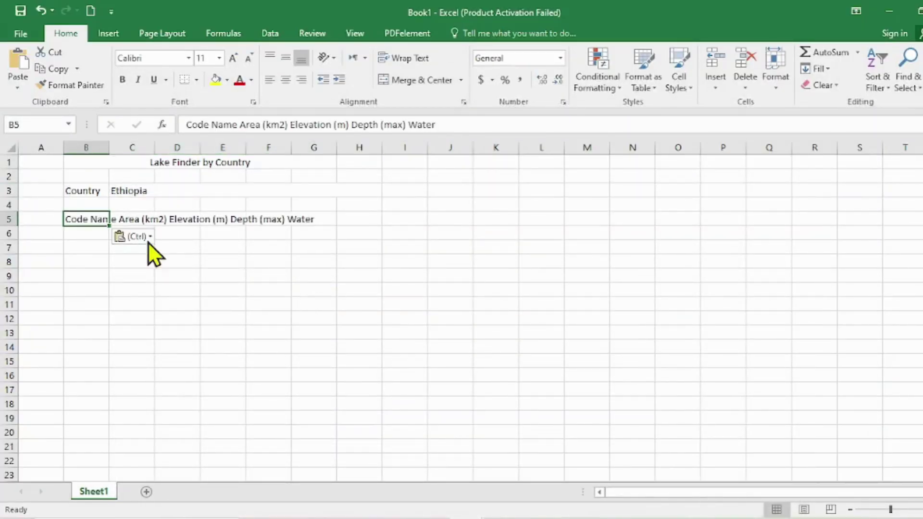
left_click(188, 303)
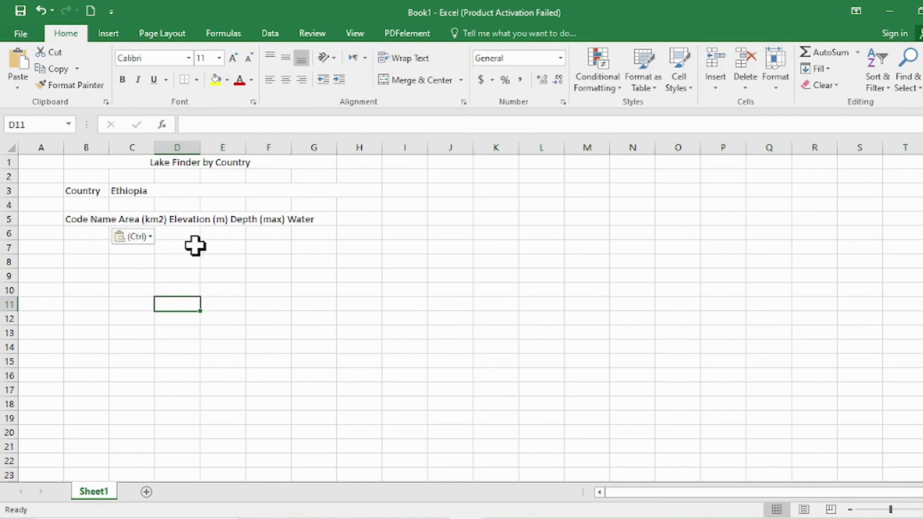
key("ctrl+z")
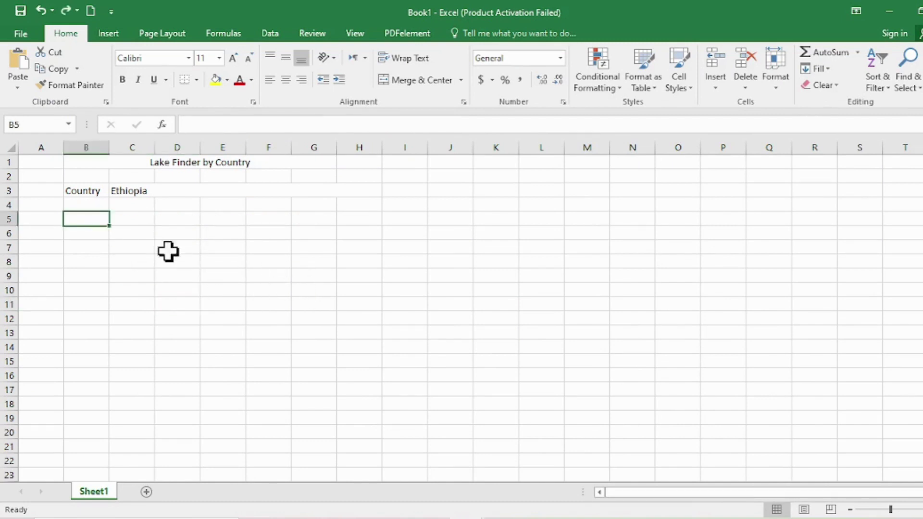
left_click_drag(82, 221, 316, 214)
key("ctrl+v")
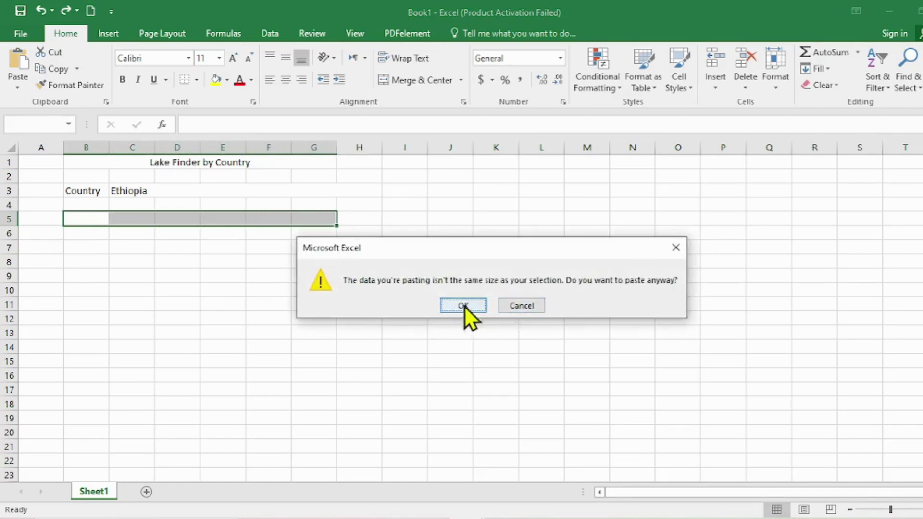
left_click(545, 306)
- Paste the copied headings Code, Name, Area (km2), Elevation (m), Depth (max) and Water into cell B5
left_click(93, 216)
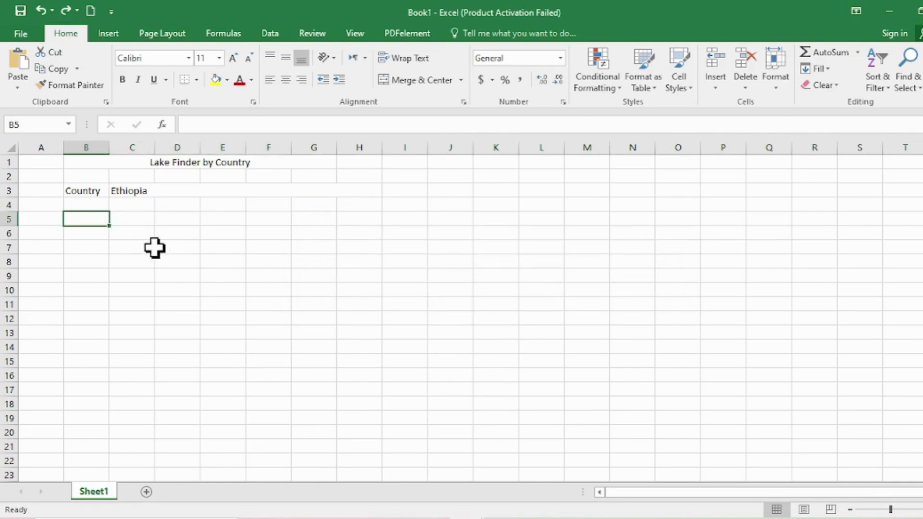
key("ctrl+v")
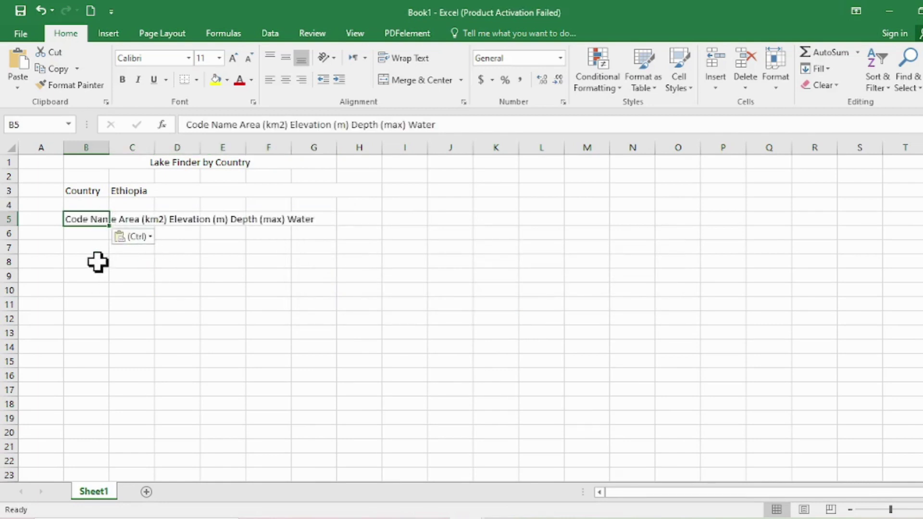
left_click(93, 247)
- Move the heading Name out of the text in cell B5 into cell C5
left_click(86, 219)
double_click(87, 220)
left_click_drag(89, 219, 116, 218)
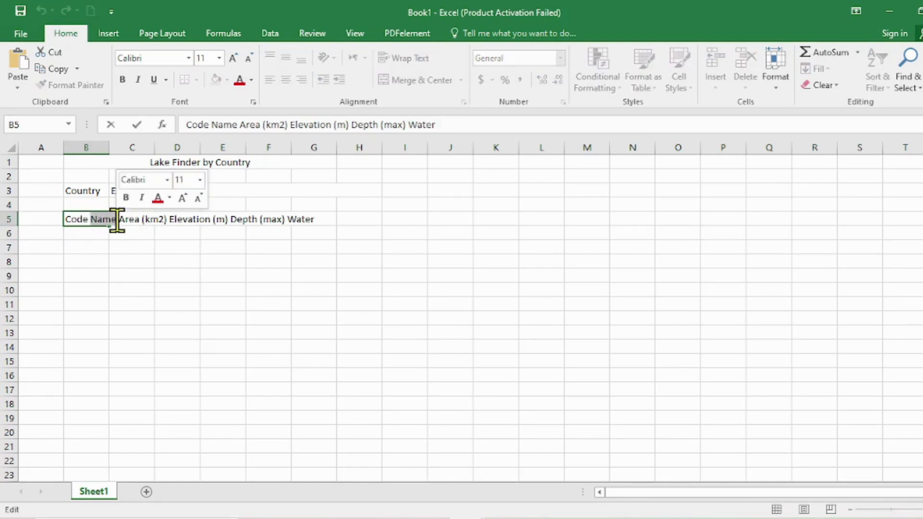
key("Delete")
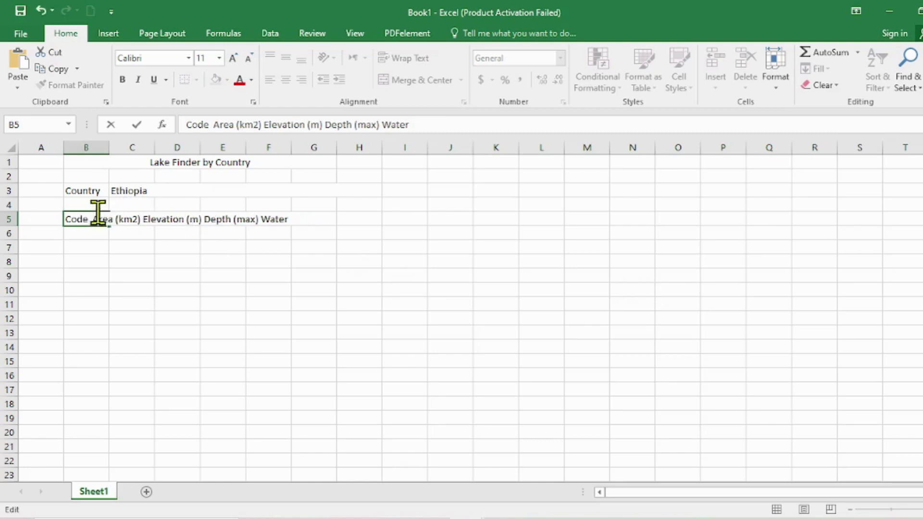
key("Tab")
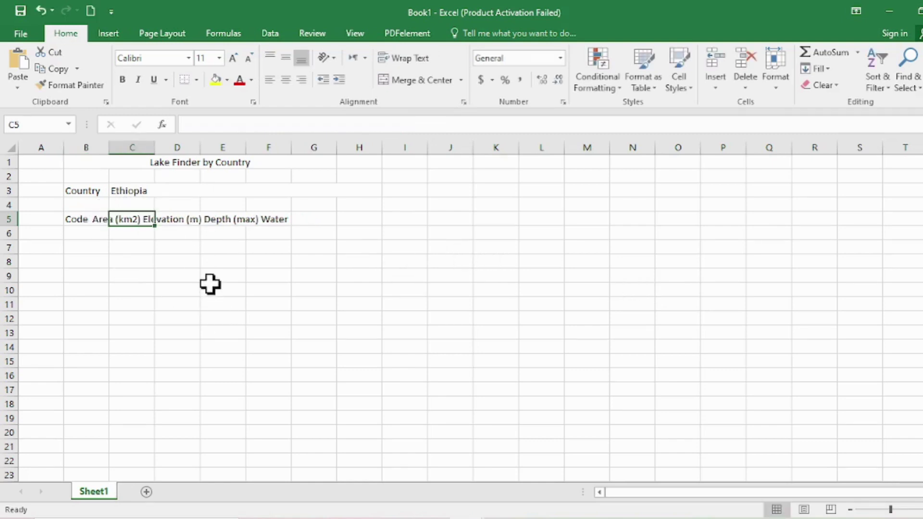
key("ctrl+v")
left_click(254, 319)
- Move the text "Area (km2" out of cell B5 into cell D5
left_click(99, 219)
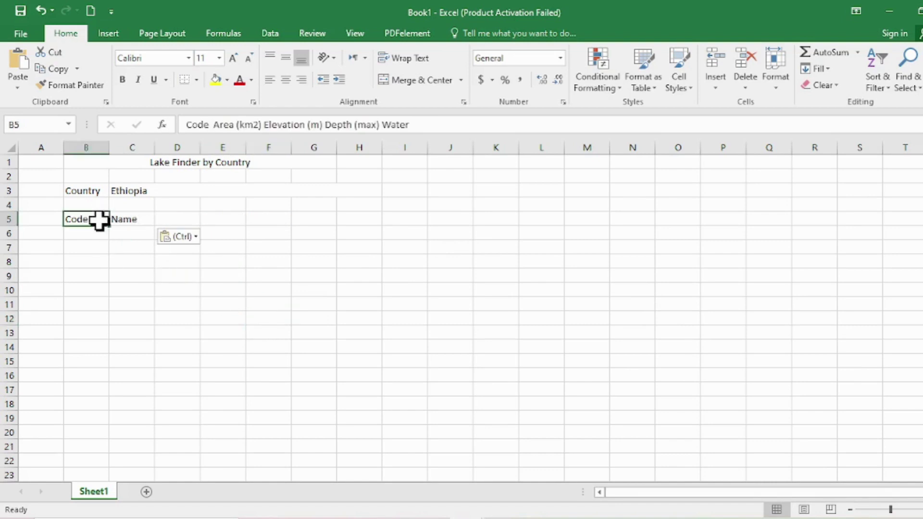
double_click(99, 220)
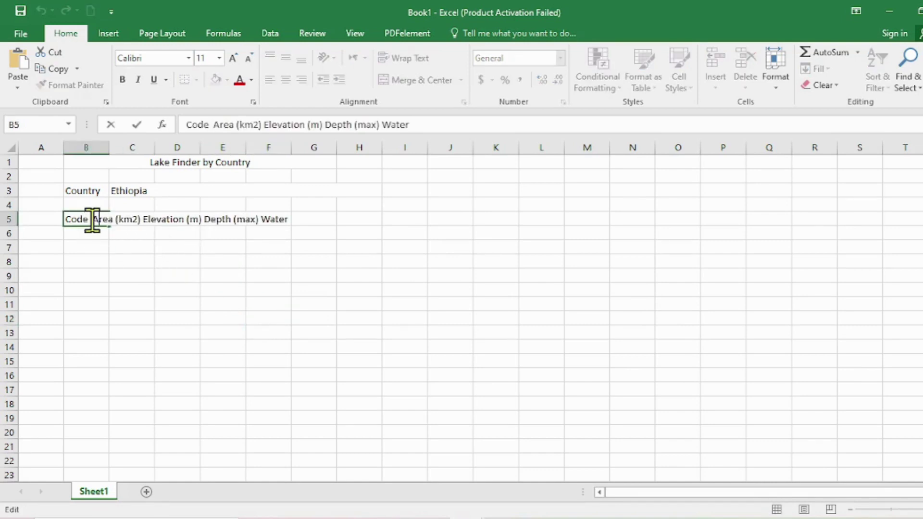
left_click_drag(92, 220, 142, 220)
key("ctrl+c")
key("Delete")
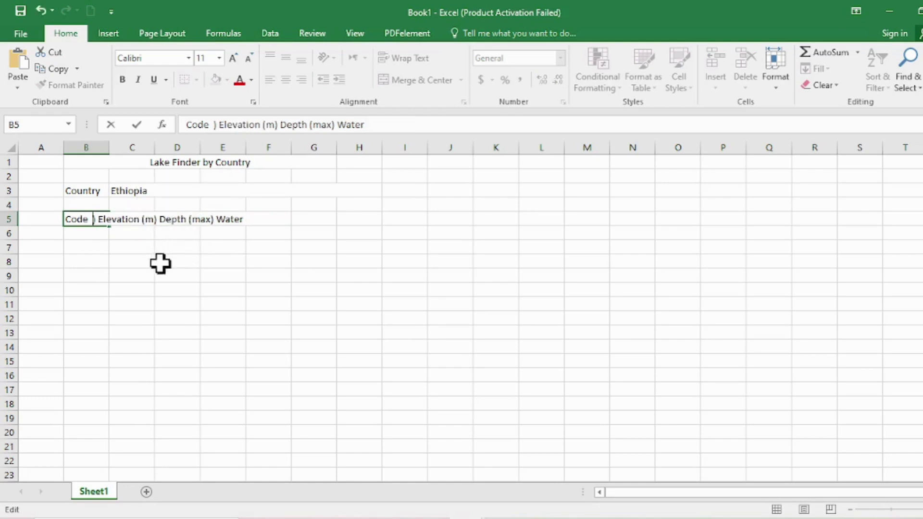
left_click(175, 290)
left_click(327, 518)
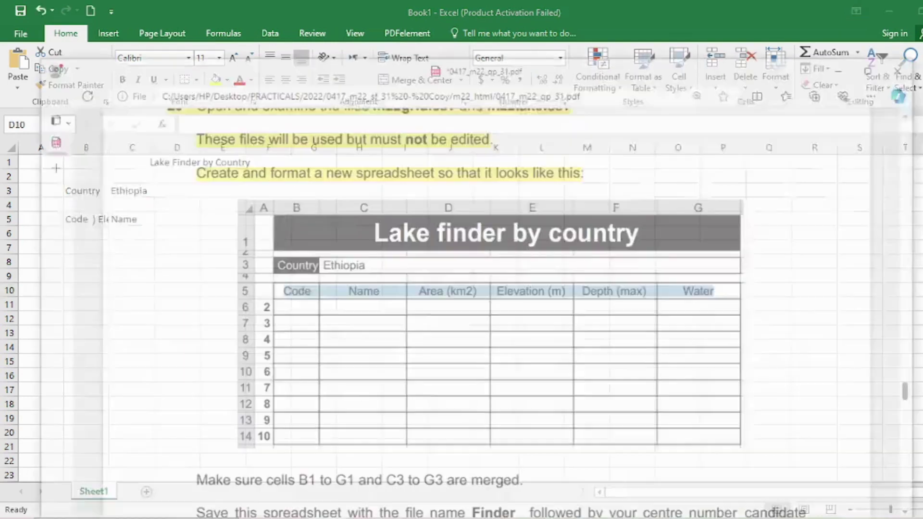
left_click(327, 518)
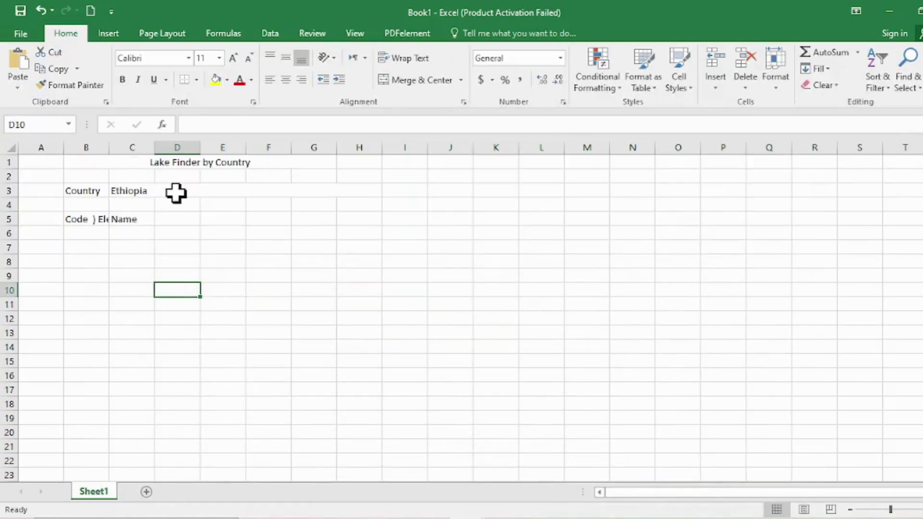
left_click(180, 221)
key("ctrl+v")
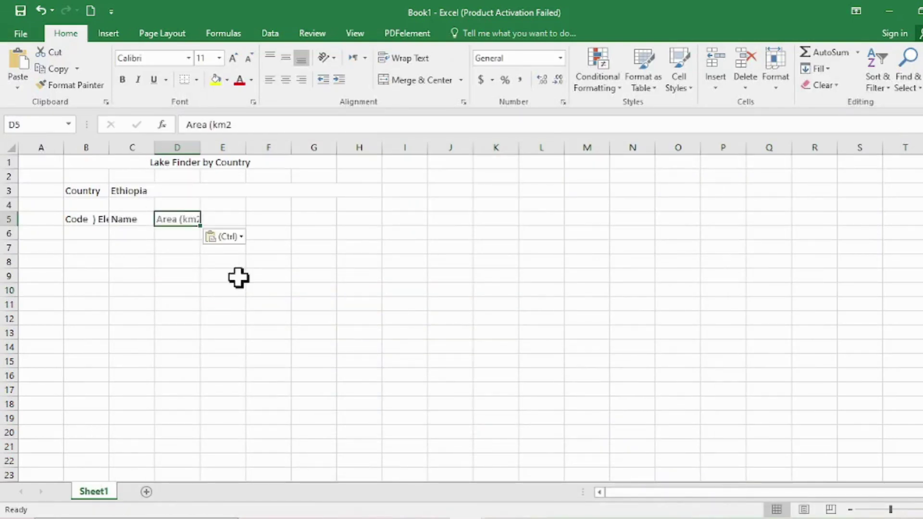
left_click(153, 307)
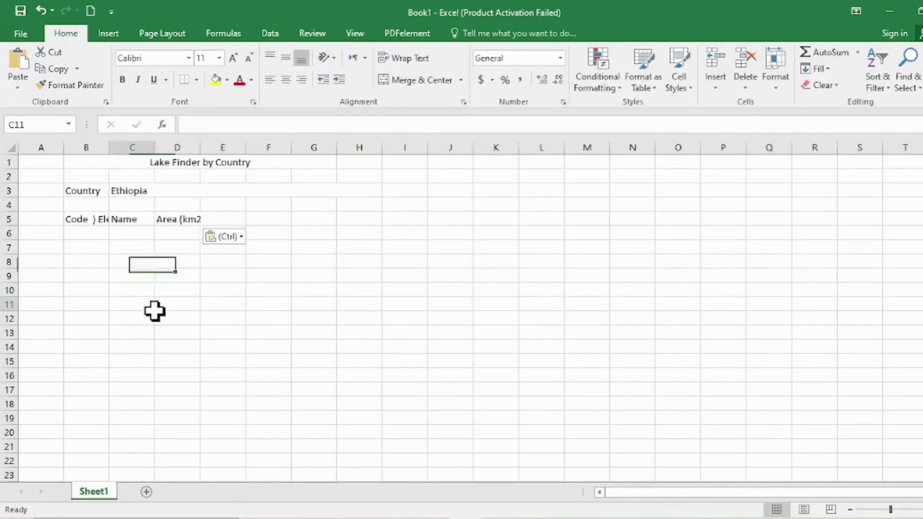
- Move the heading Elevation (m) out of the text in cell B5 into cell E5
left_click(92, 221)
double_click(91, 221)
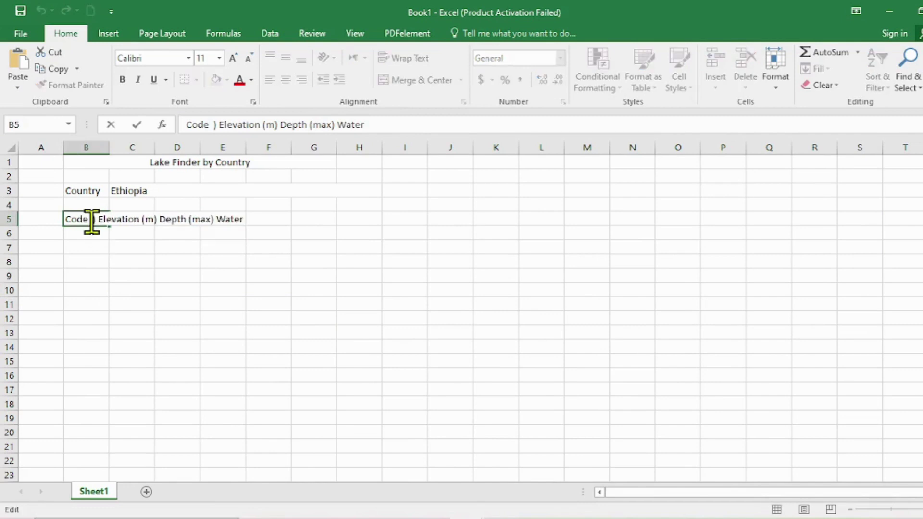
left_click_drag(100, 219, 160, 222)
key("ctrl+c")
key("Delete")
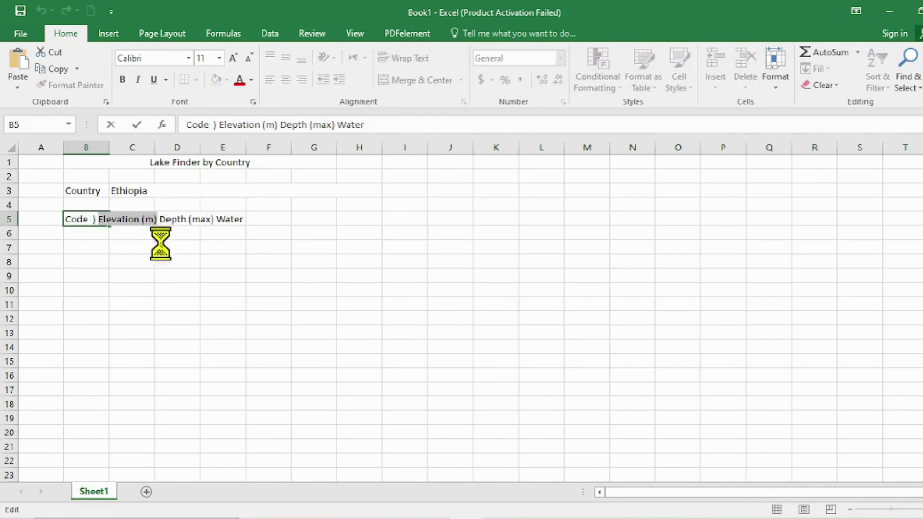
left_click(264, 272)
left_click(220, 220)
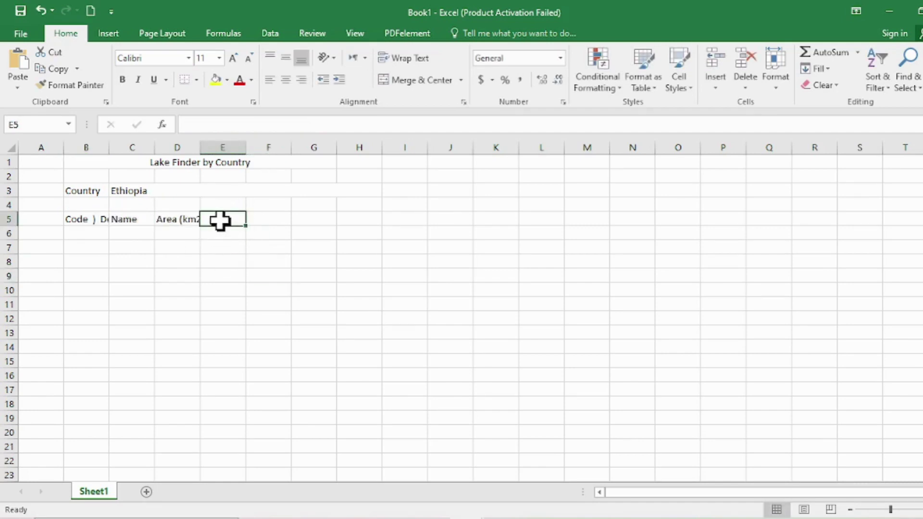
key("ctrl+v")
left_click(264, 346)
- Move the heading Depth (max) out of cell B5 into cell F5, removing the stray closing bracket from B5
double_click(91, 220)
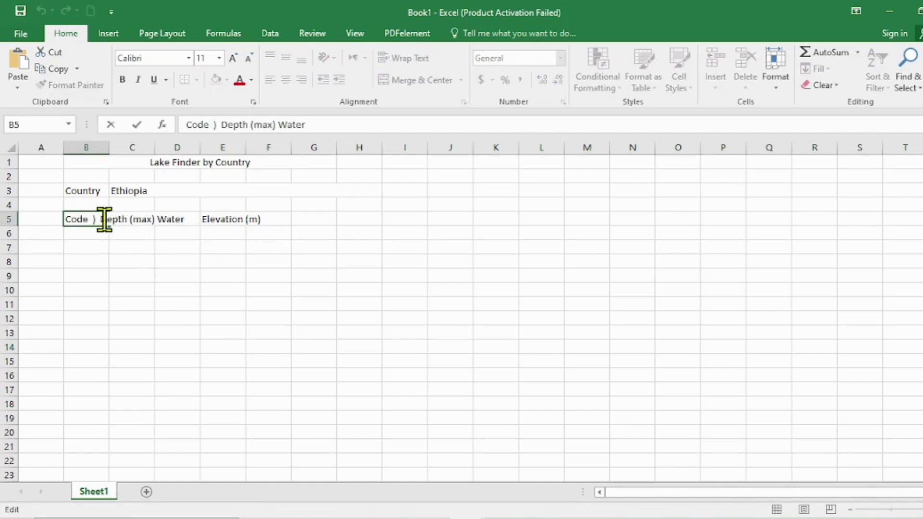
left_click_drag(104, 219, 155, 219)
key("ctrl+c")
key("Delete")
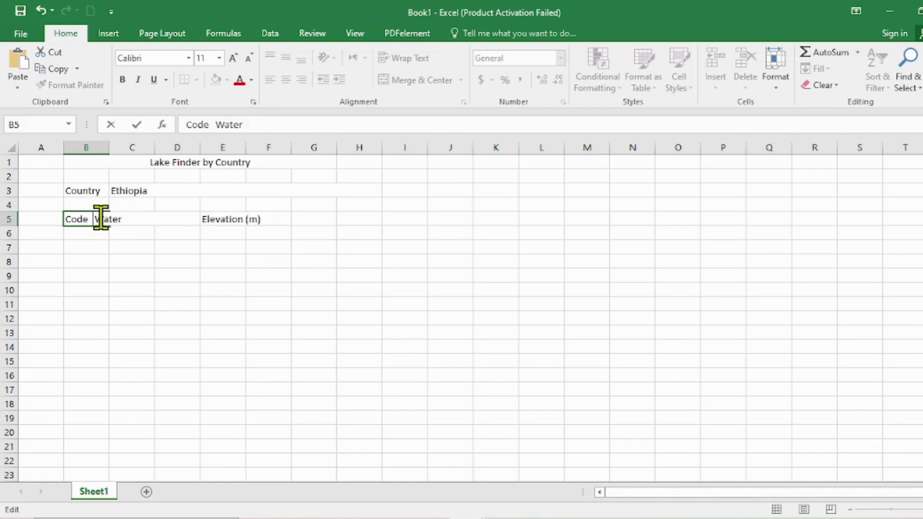
left_click(281, 219)
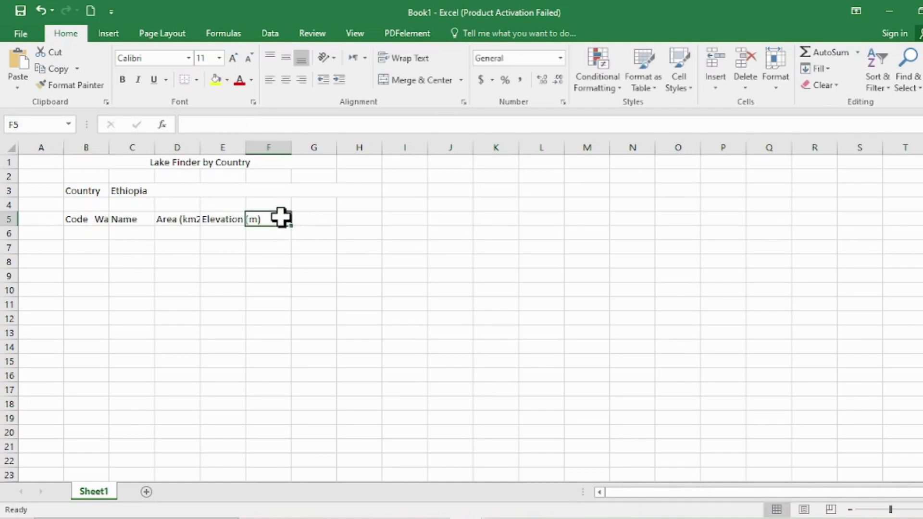
key("alt+Tab")
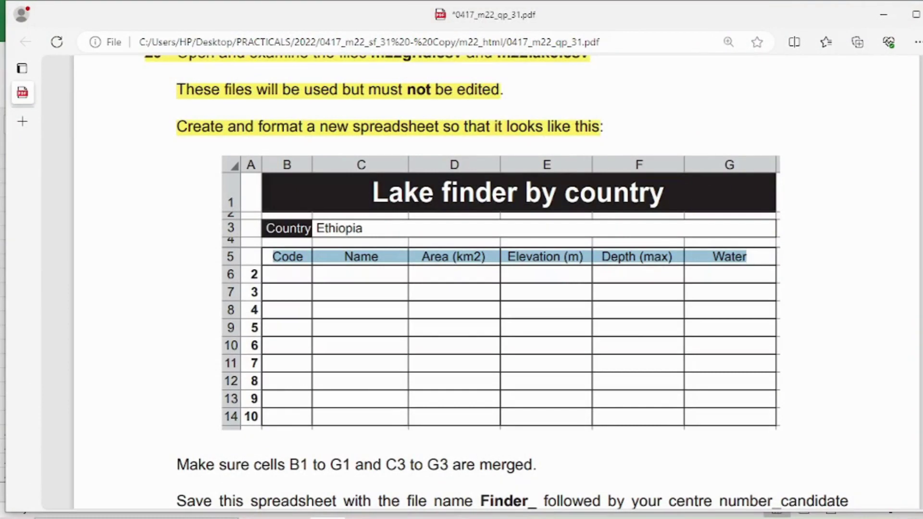
key("alt+Tab")
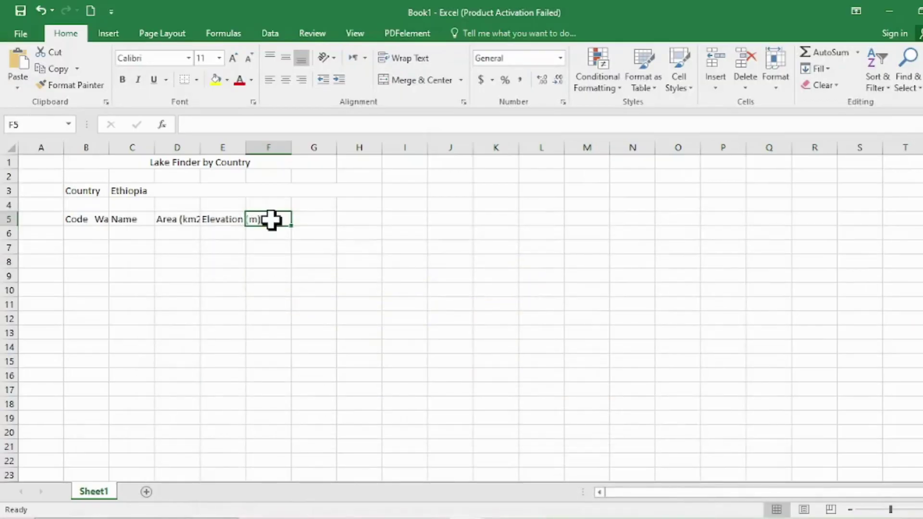
key("ctrl+v")
left_click(351, 336)
- Move the heading Water out of cell B5 into cell G5, leaving only Code in B5
left_click(316, 220)
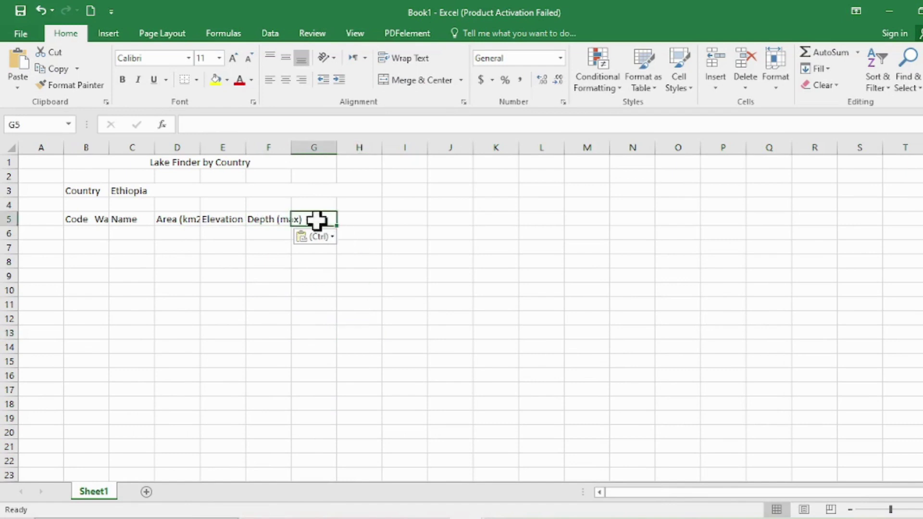
double_click(82, 219)
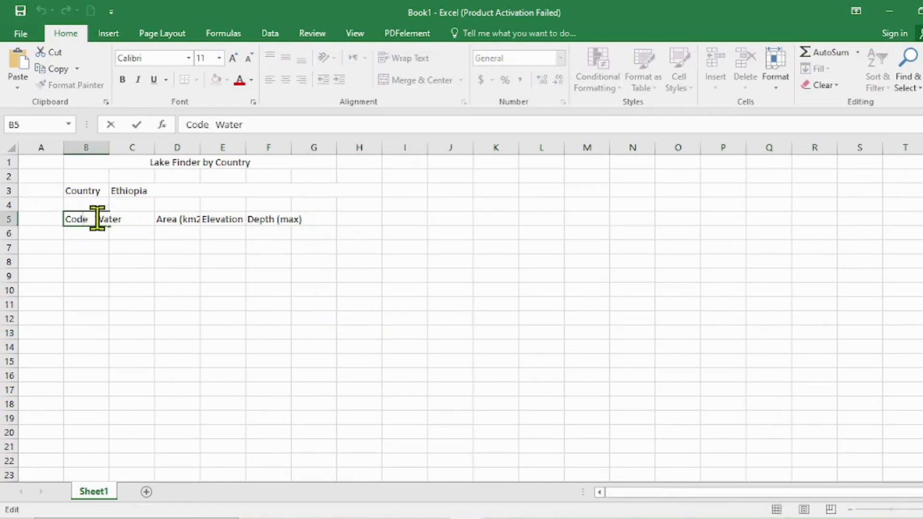
left_click_drag(97, 219, 123, 222)
key("ctrl+c")
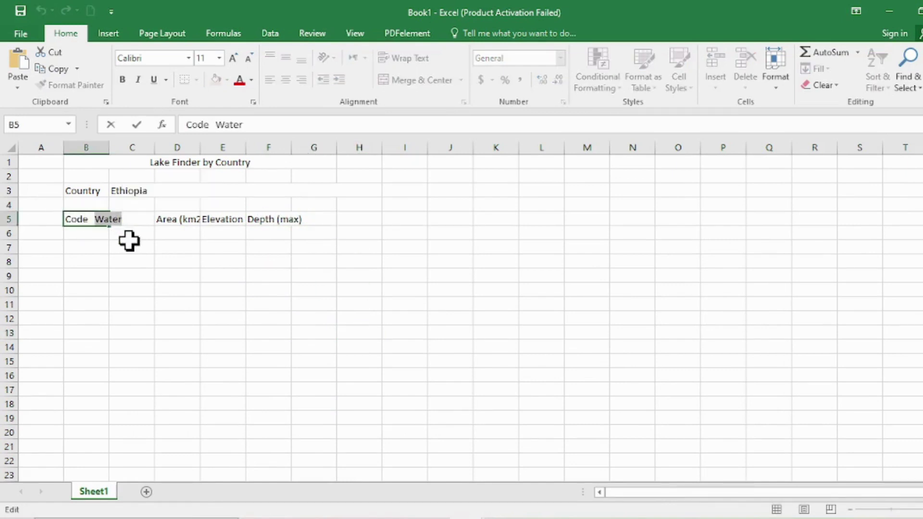
key("BackSpace")
left_click(181, 279)
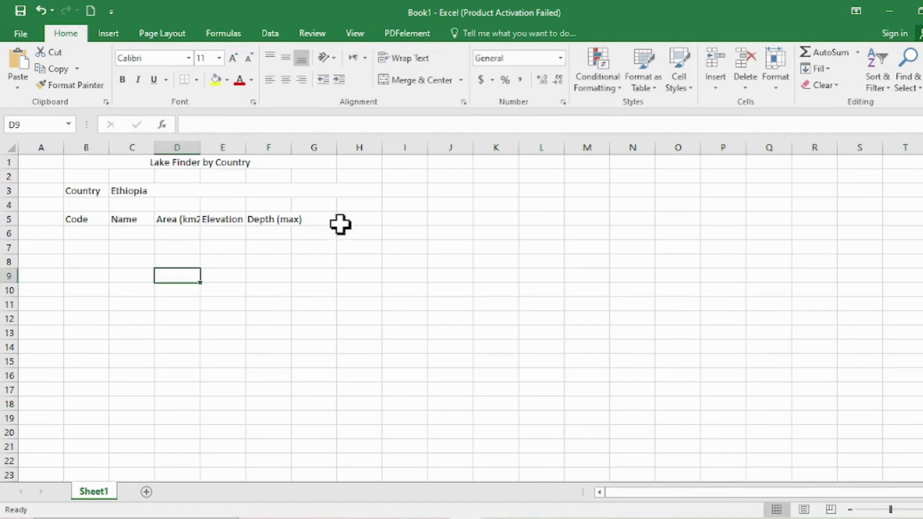
left_click(317, 221)
key("ctrl+v")
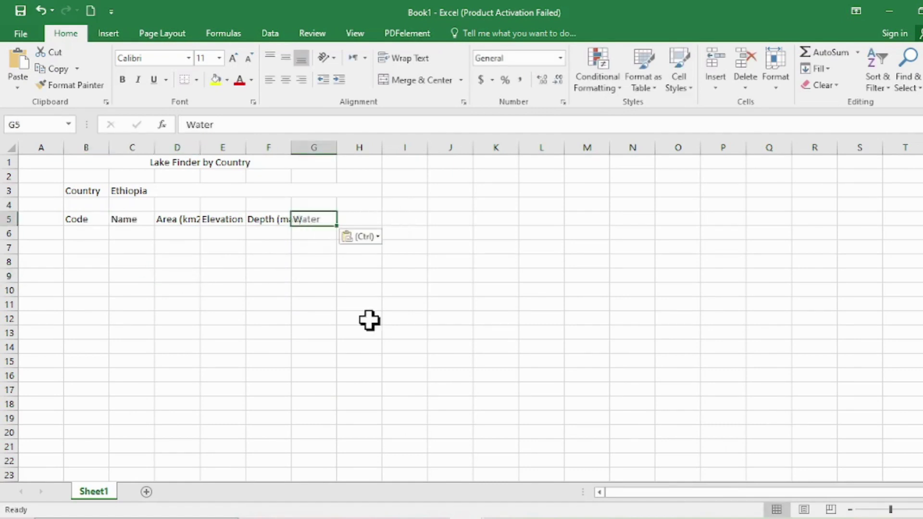
left_click(369, 320)
- Complete the heading in cell D5 as Area (km2) and widen columns D, E and F to fit their headings
left_click(193, 221)
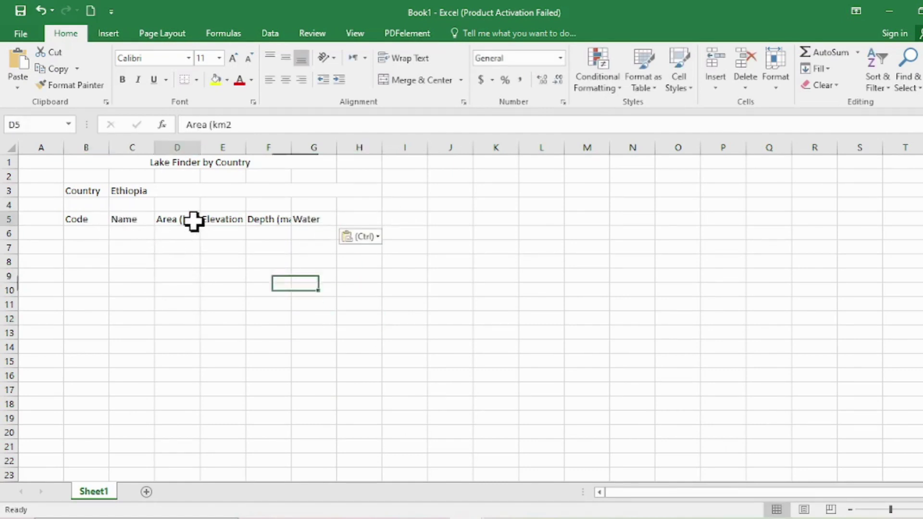
left_click_drag(200, 148, 225, 149)
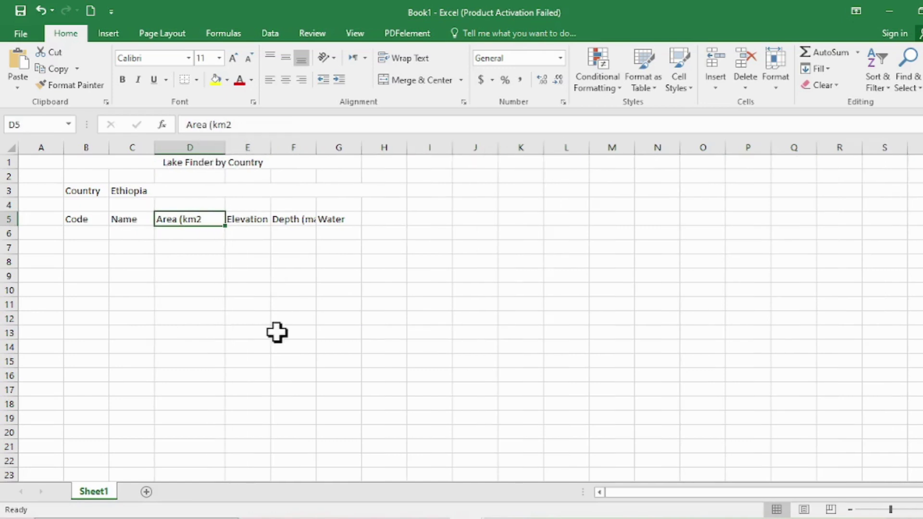
double_click(215, 223)
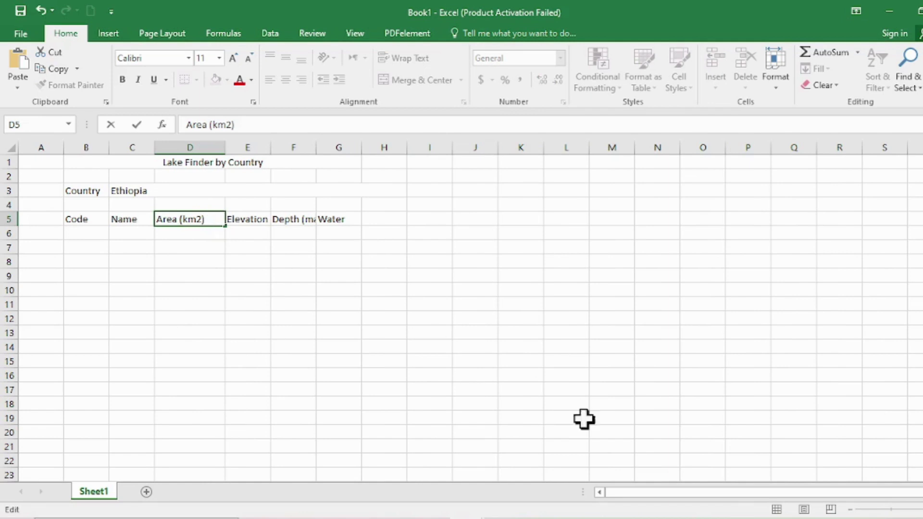
left_click(304, 317)
left_click_drag(267, 147, 368, 149)
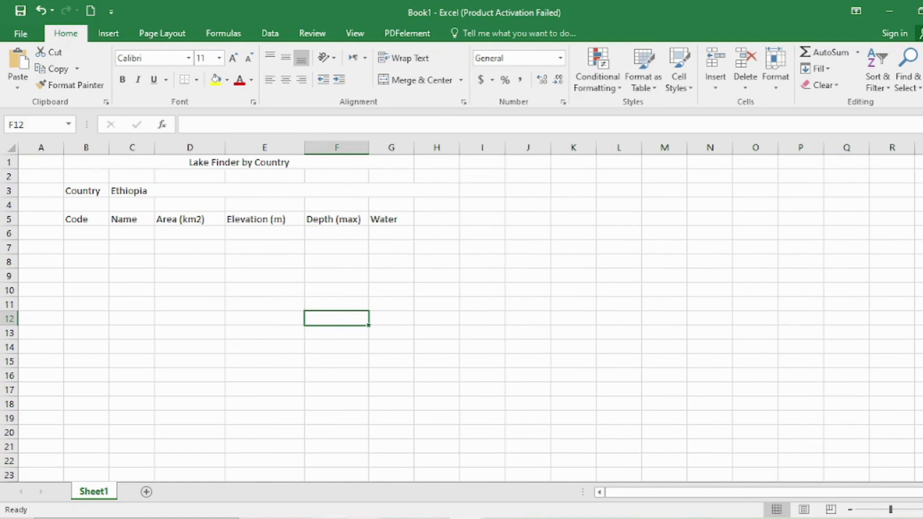
- Number cells A6 to A14 from 2 to 10 as in the question paper, entering 2 and 3 and filling the series down
key("alt+Tab")
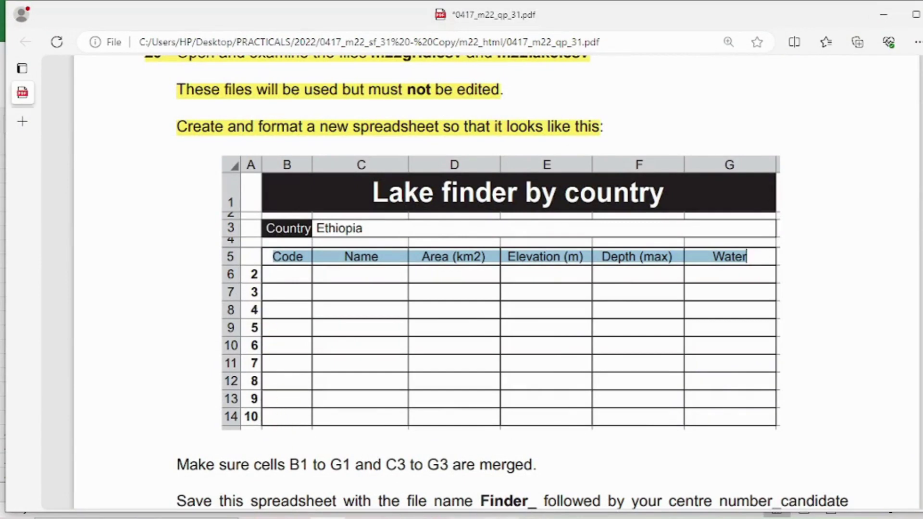
mouse_move(506, 513)
left_click(586, 478)
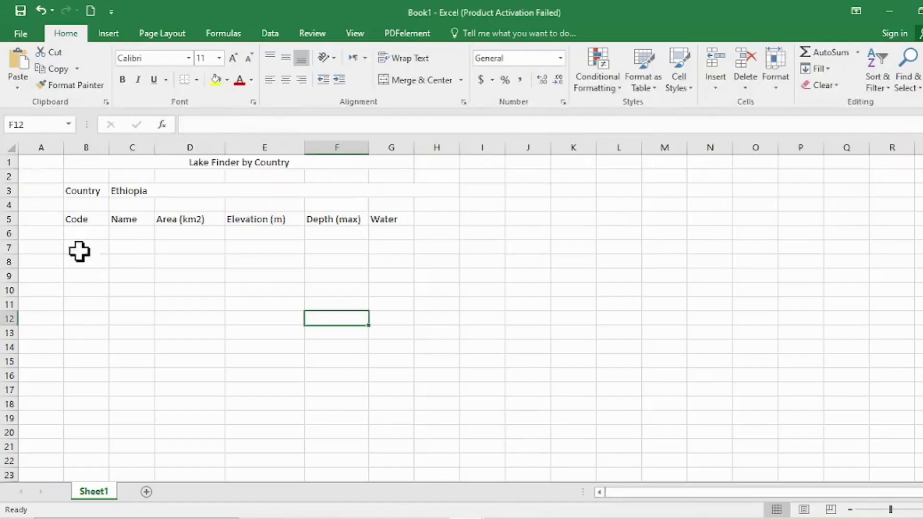
key("alt+Tab")
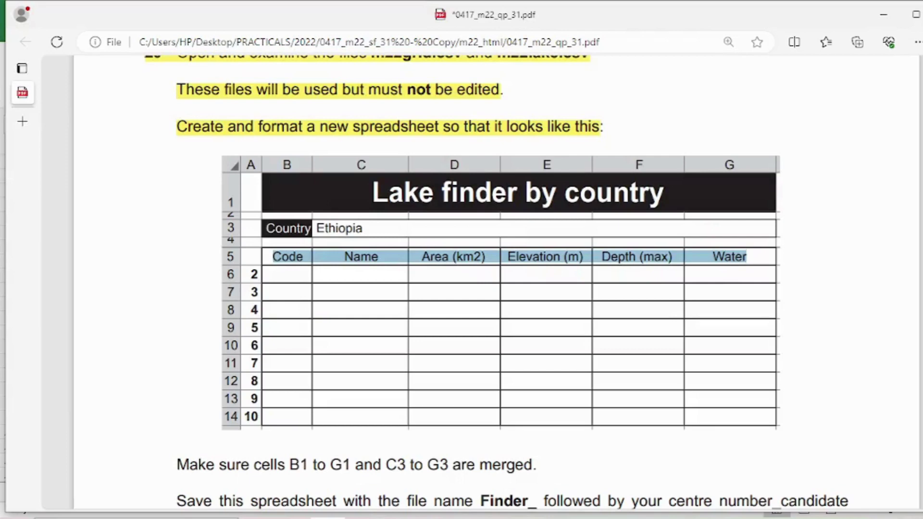
key("alt+Tab")
left_click(38, 232)
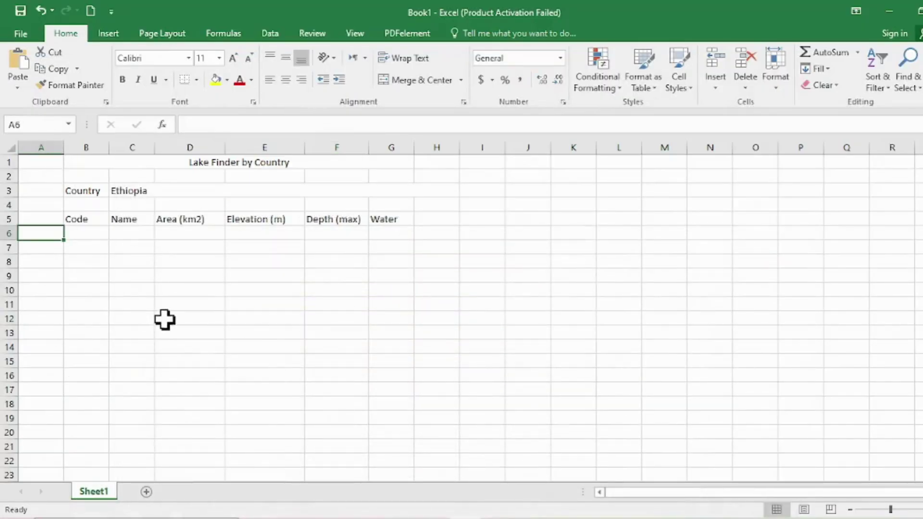
type("2")
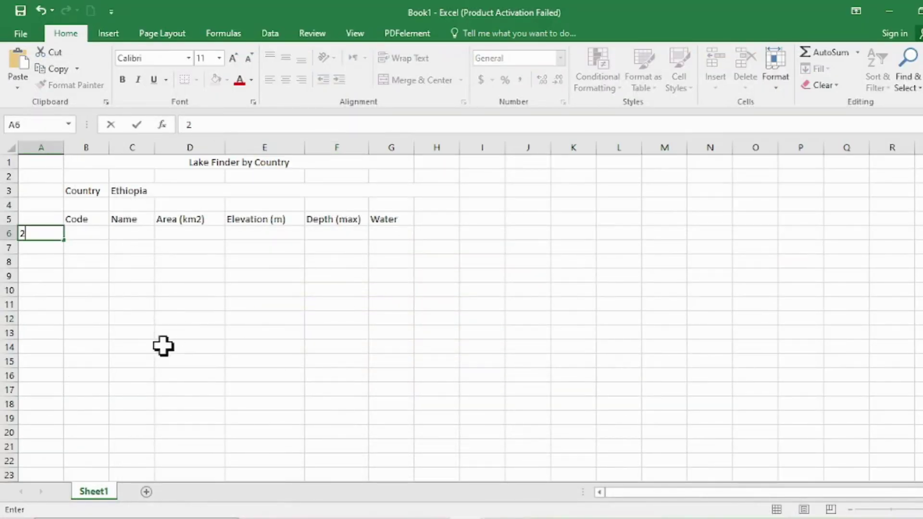
left_click(45, 247)
type("3")
left_click(151, 307)
left_click_drag(30, 233, 72, 362)
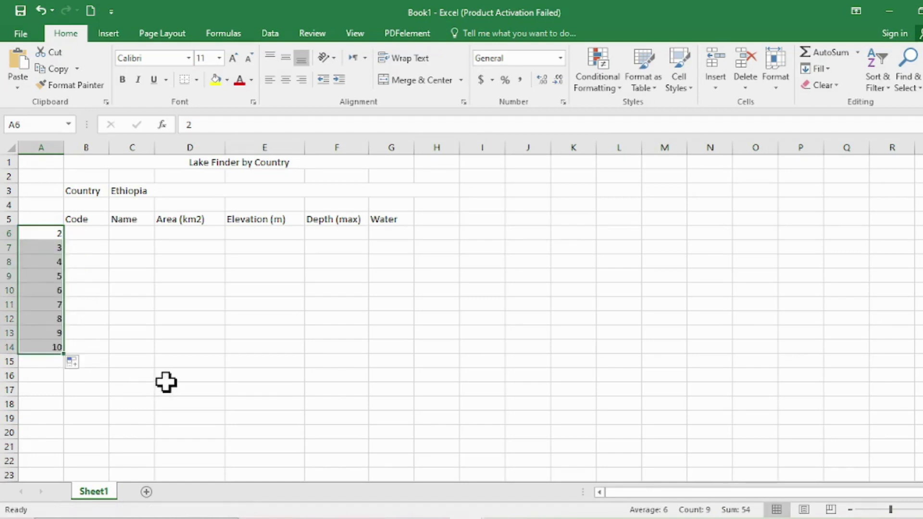
left_click(190, 363)
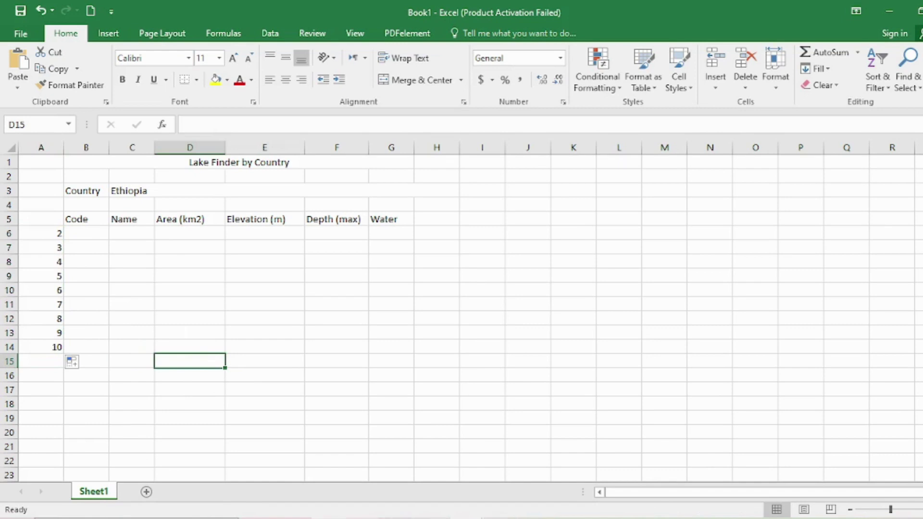
- Check the title's format in the question paper and enlarge the Lake Finder by Country title in cell B1 to font size 36
left_click(327, 518)
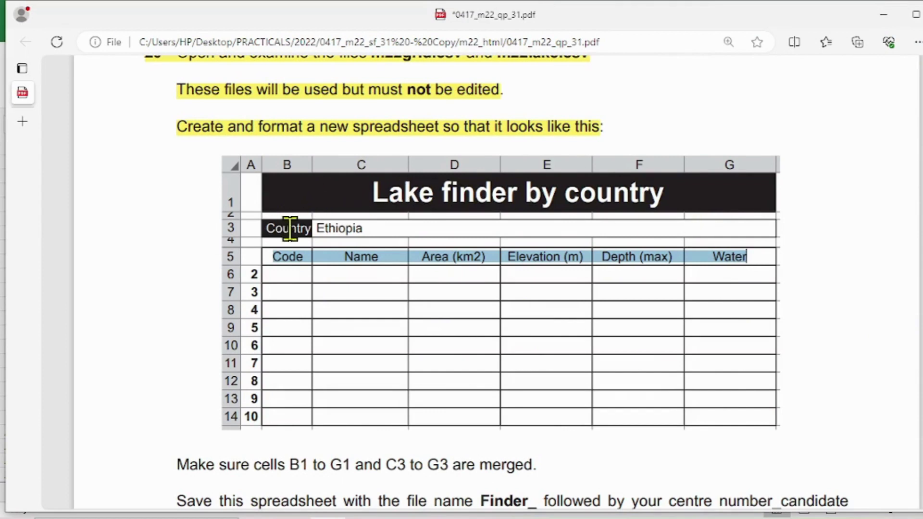
left_click(524, 516)
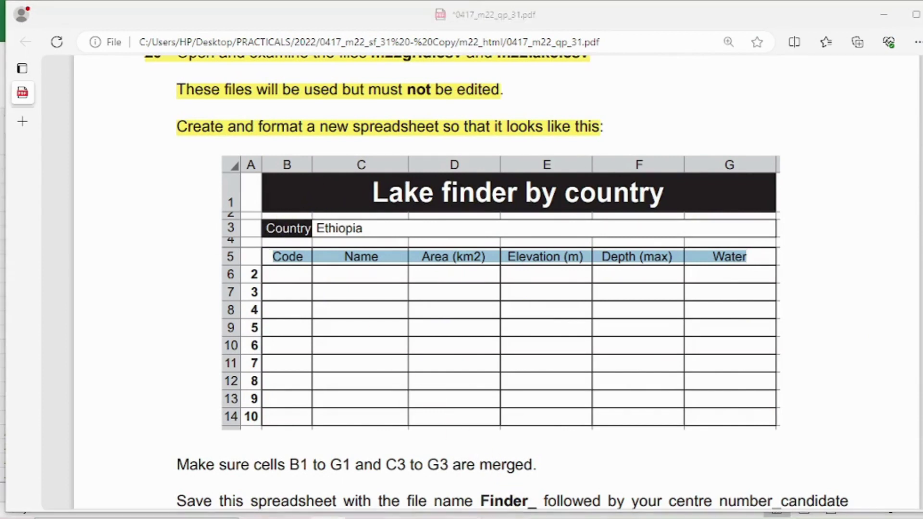
left_click(617, 483)
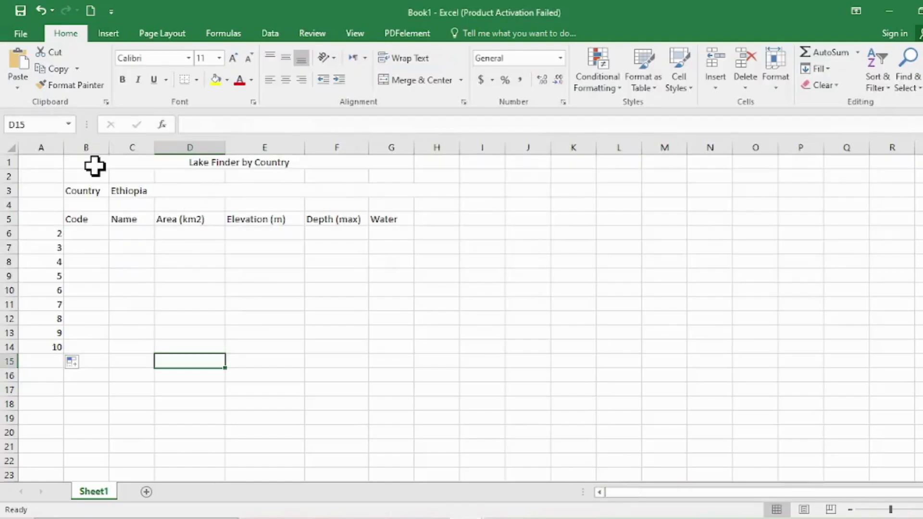
left_click(93, 163)
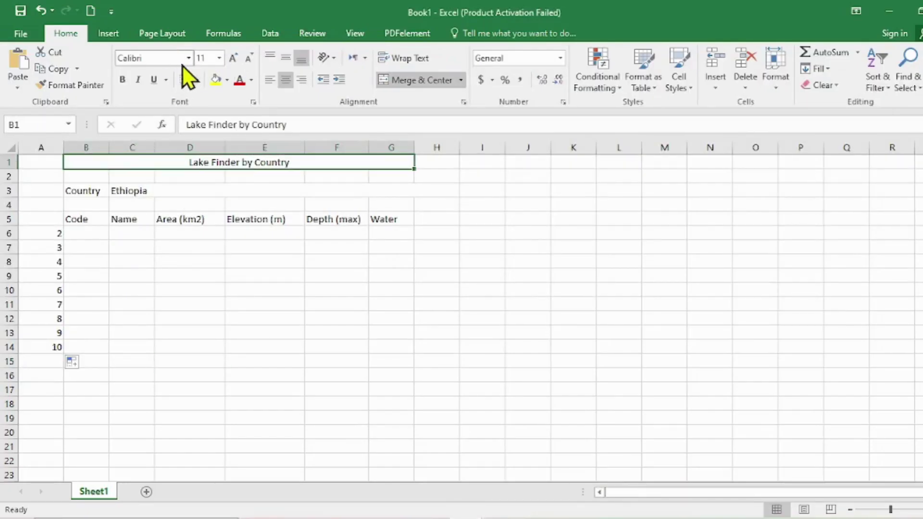
left_click(231, 58)
left_click(232, 58)
left_click(232, 58)
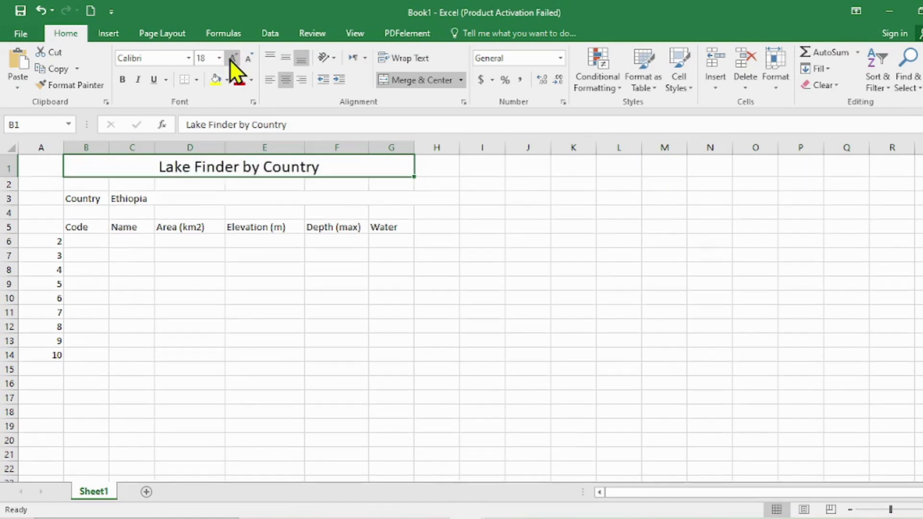
left_click(232, 58)
left_click(231, 58)
left_click(232, 59)
left_click(231, 58)
left_click(232, 58)
left_click(232, 58)
left_click(232, 58)
left_click(231, 58)
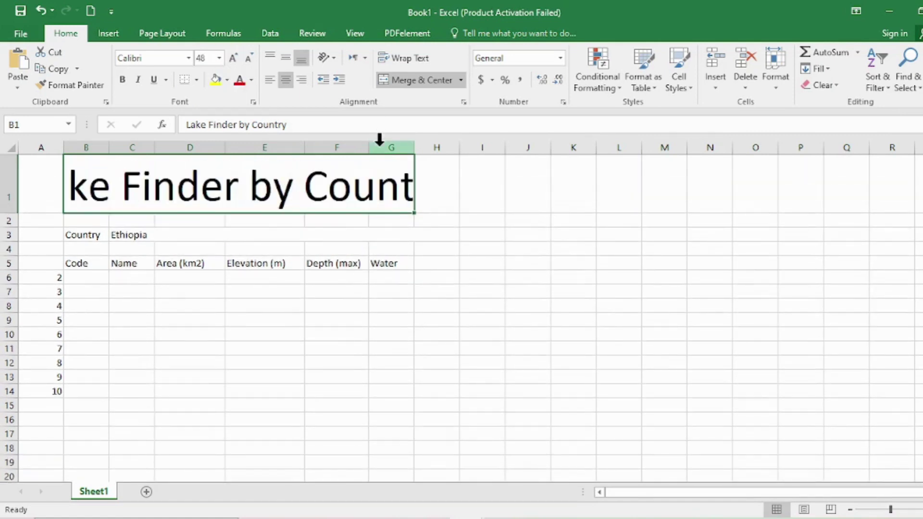
left_click(250, 59)
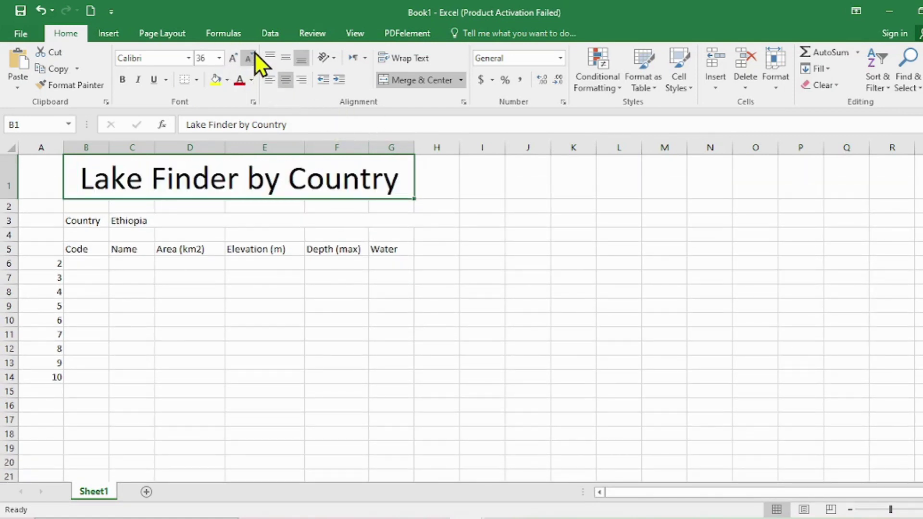
- Change the title's font in cell B1 to Baskerville Old Face
left_click(189, 53)
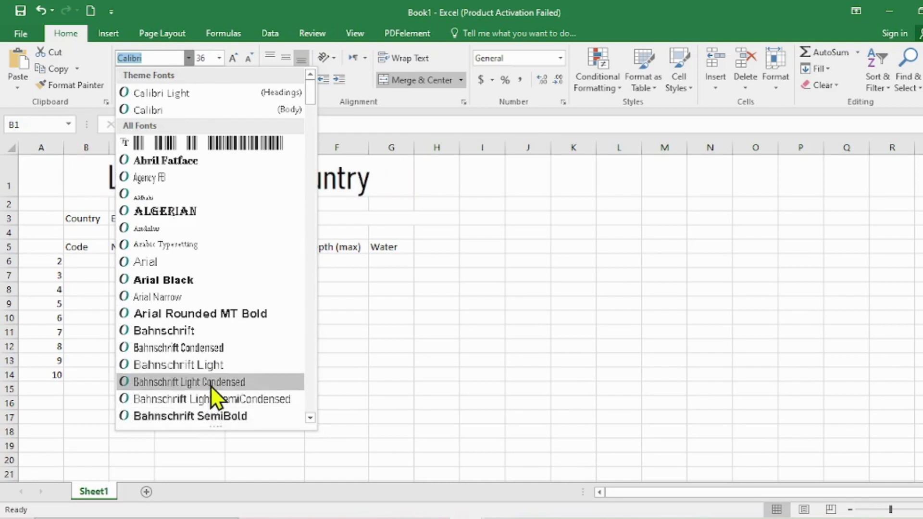
scroll(211, 387, "down", 4)
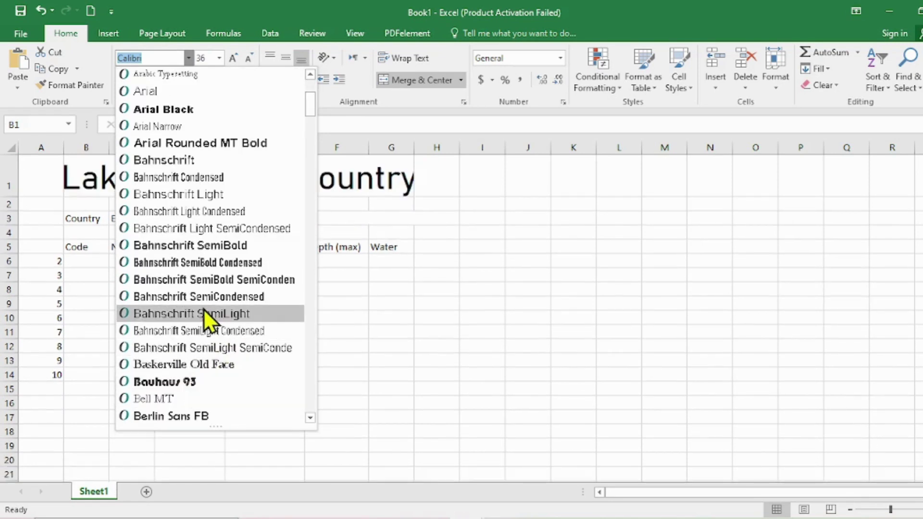
left_click(187, 368)
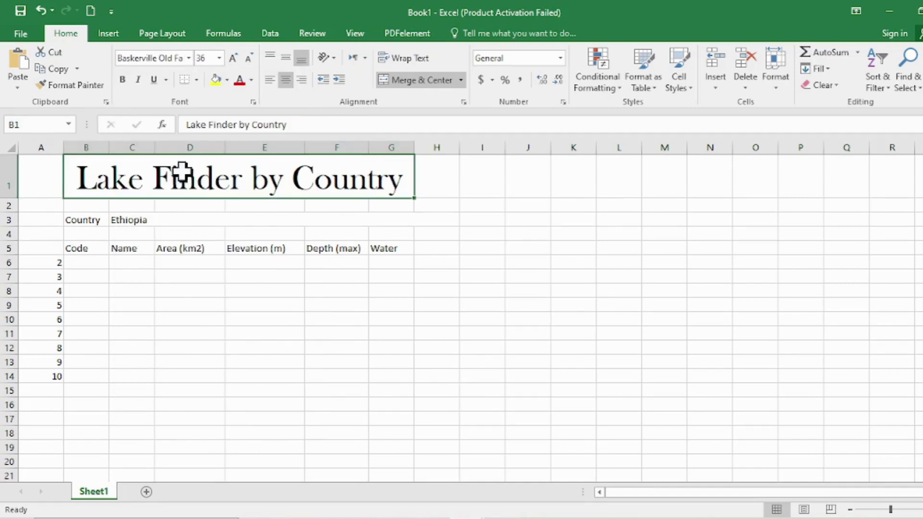
- Fill the merged title cell B1 with black and set the Lake Finder by Country text to white
left_click(227, 80)
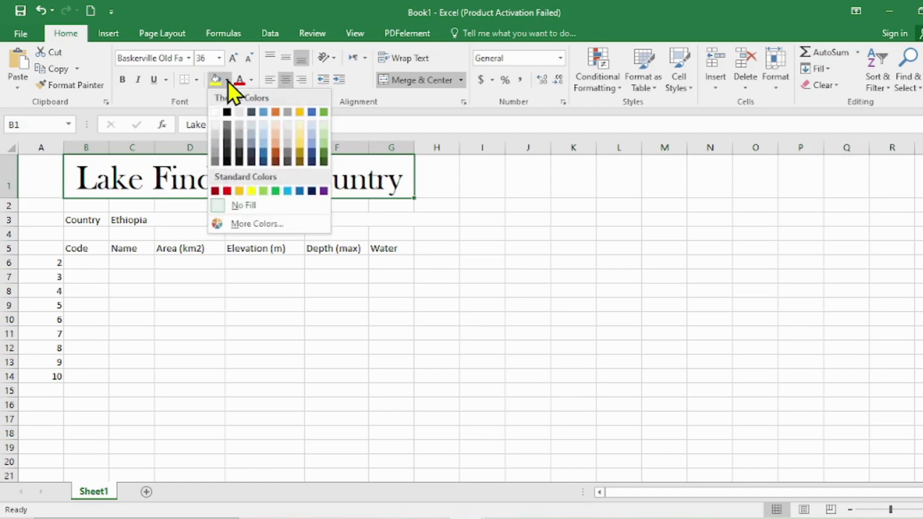
left_click(226, 112)
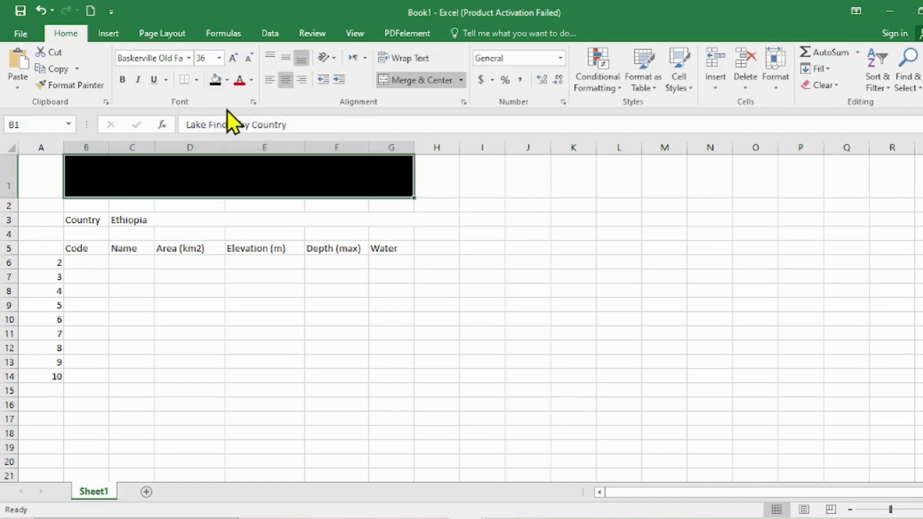
left_click(252, 81)
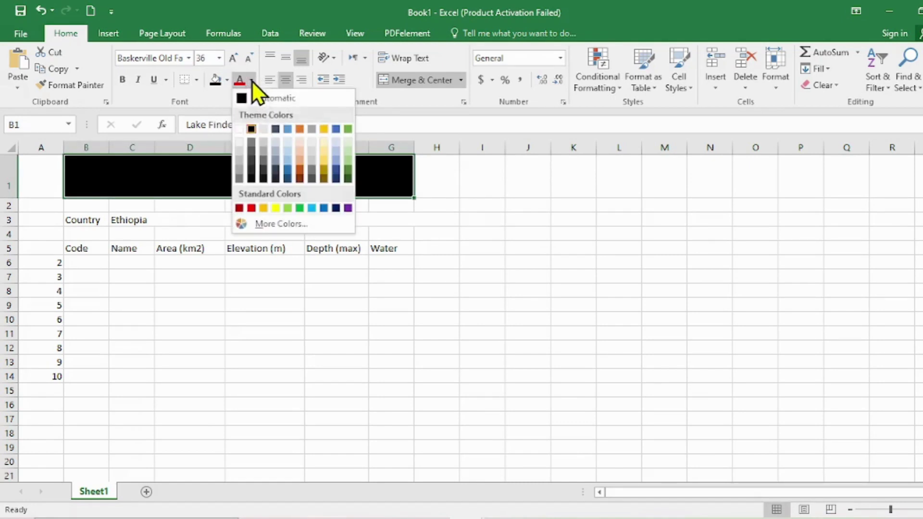
left_click(240, 128)
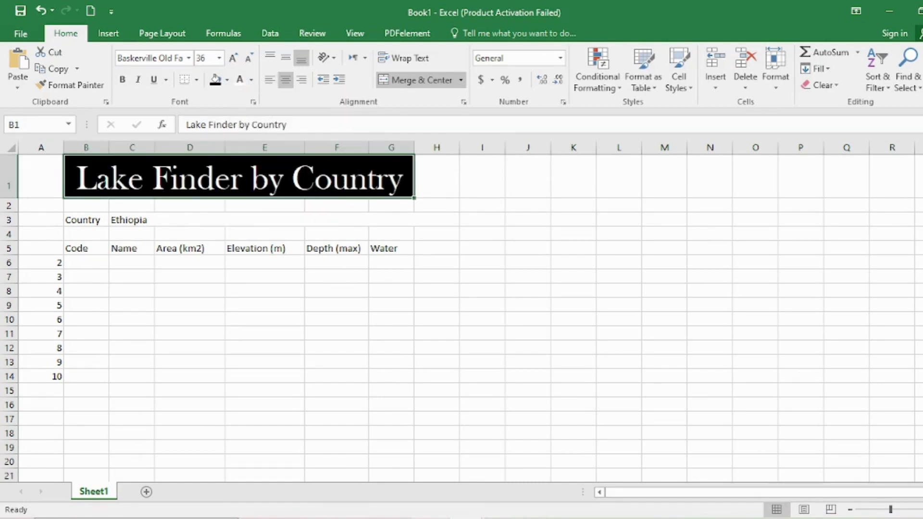
- Check the sample layout in the question paper and enlarge the text in cells A3 to H14 to font size 14
key("alt+Tab")
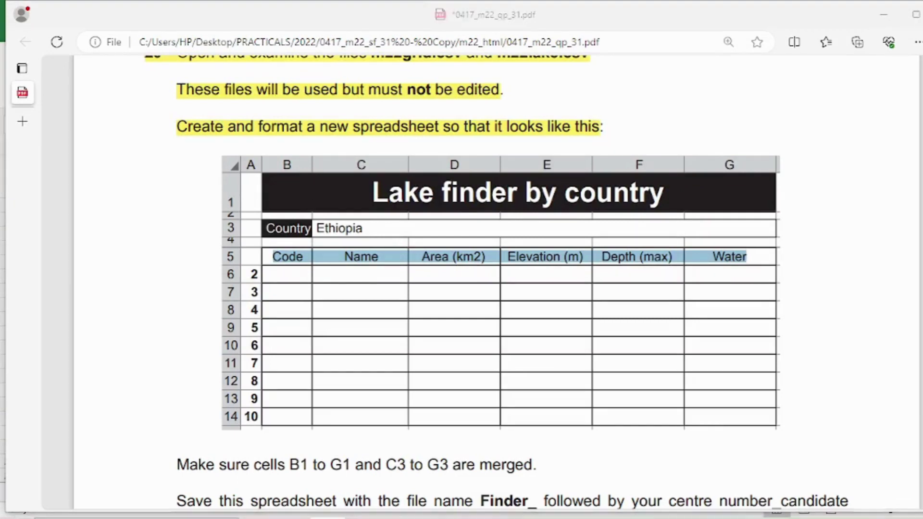
key("alt+Tab")
left_click(90, 222)
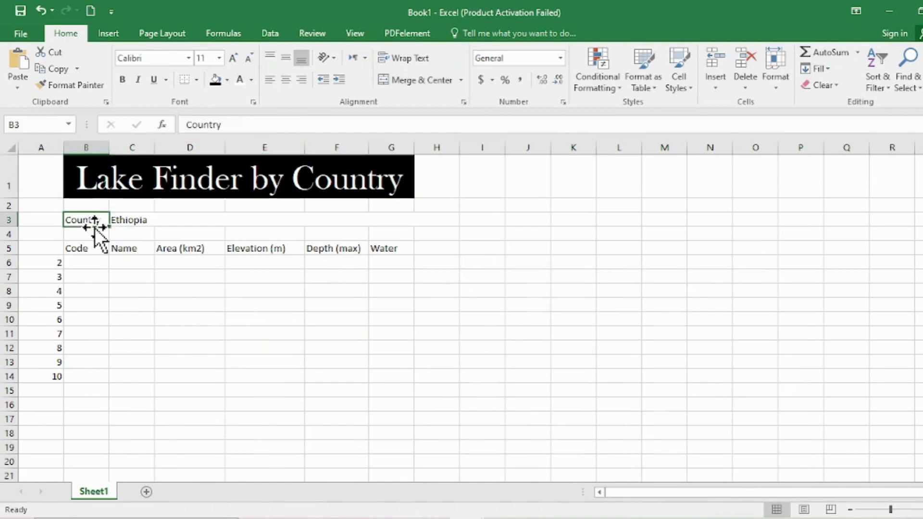
left_click_drag(72, 220, 103, 292)
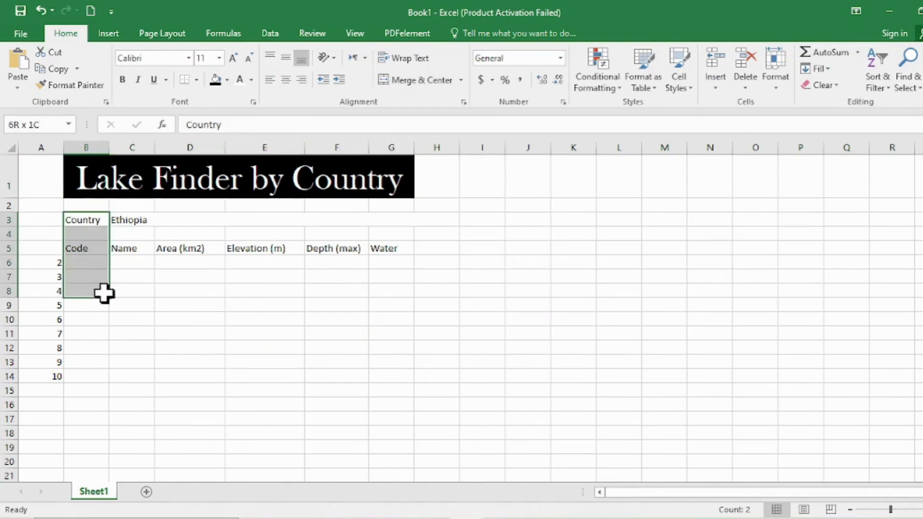
left_click_drag(35, 223, 216, 382)
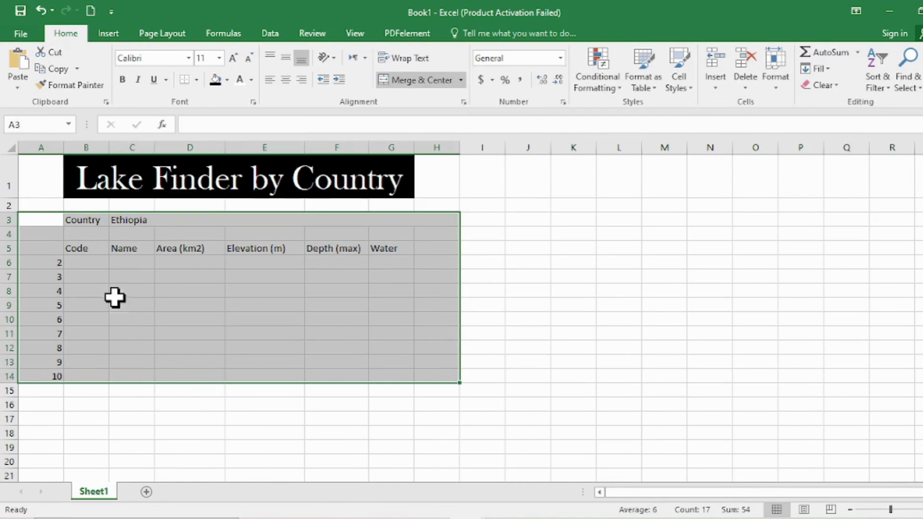
left_click(233, 58)
left_click(233, 59)
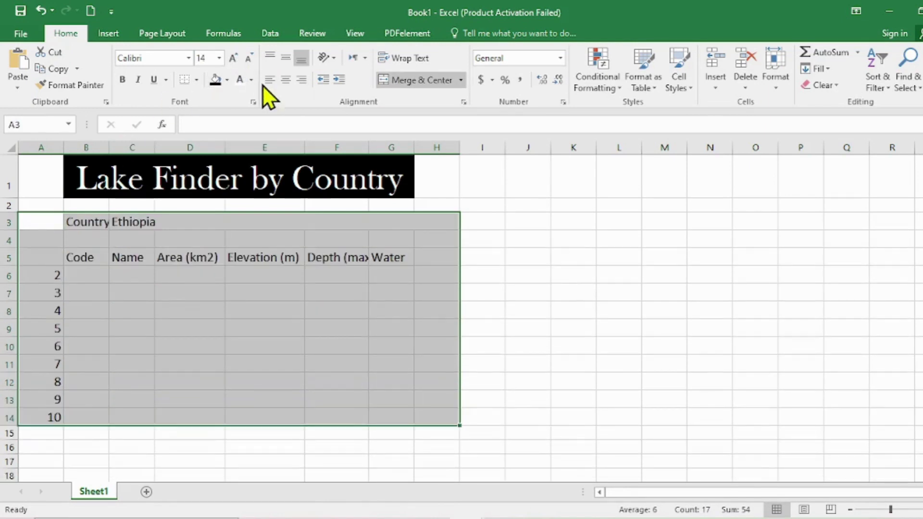
- Change the font of cells A3 to H14 to Berlin Sans FB
left_click(191, 59)
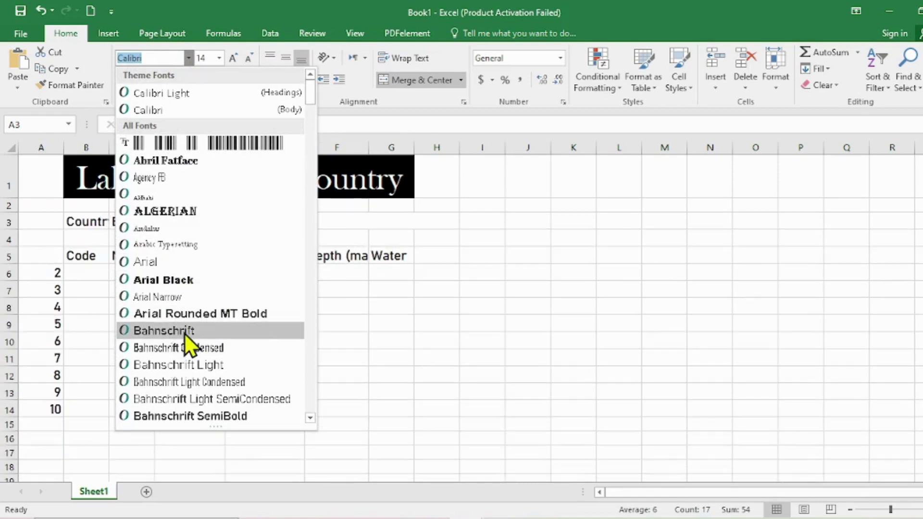
left_click(188, 365)
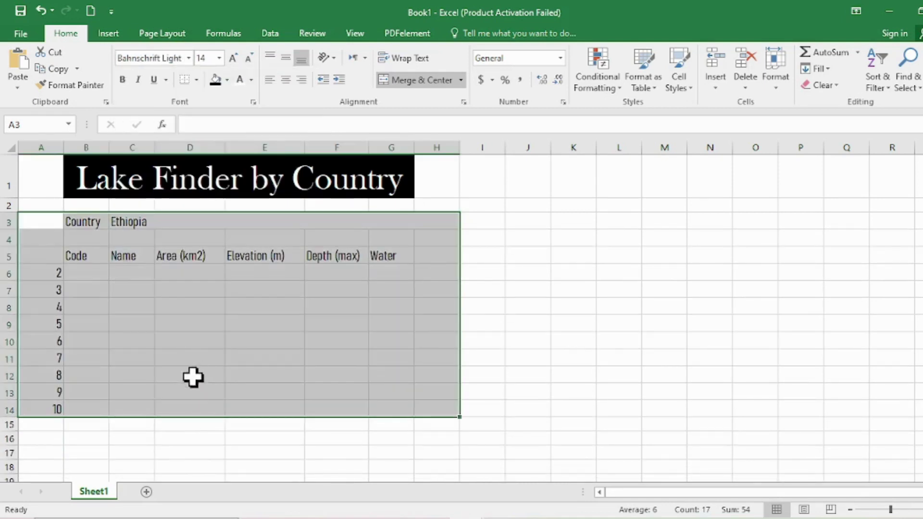
left_click(191, 59)
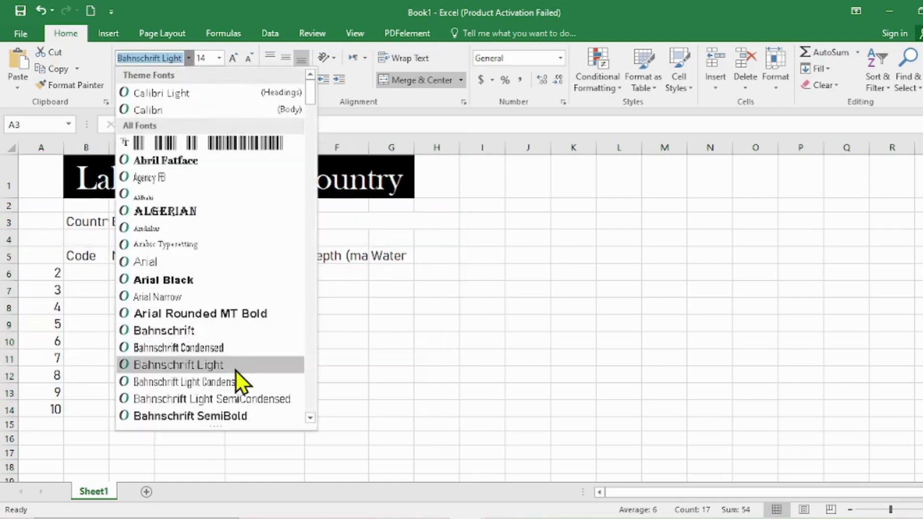
scroll(231, 361, "down", 3)
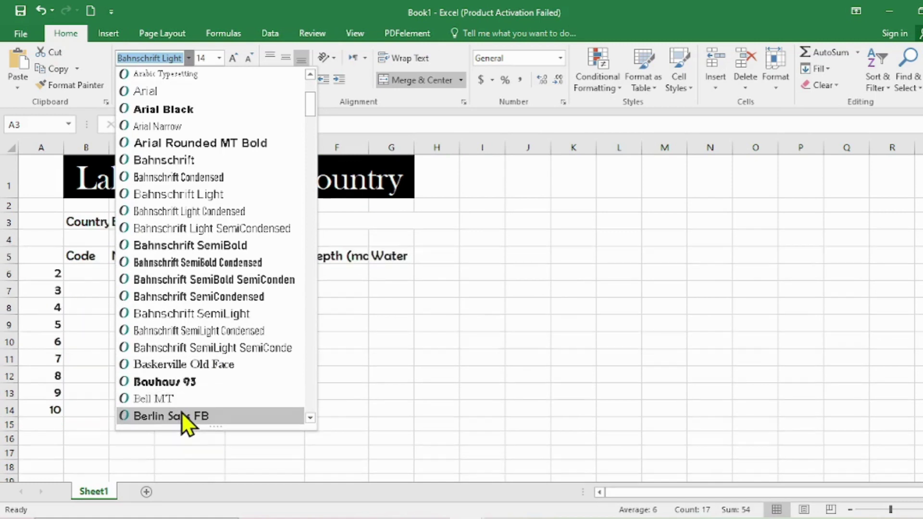
left_click(182, 413)
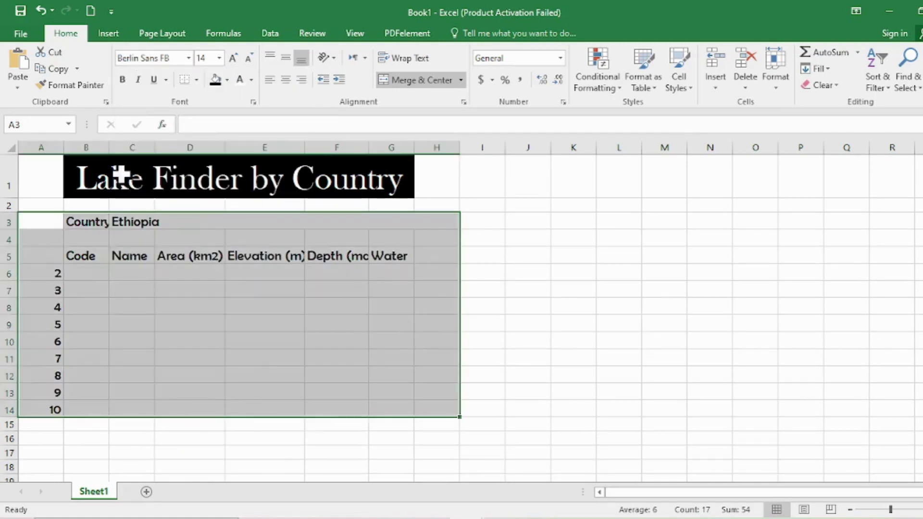
- Widen columns B, C, E, F and G so their enlarged text and headings fit
left_click_drag(110, 151, 193, 152)
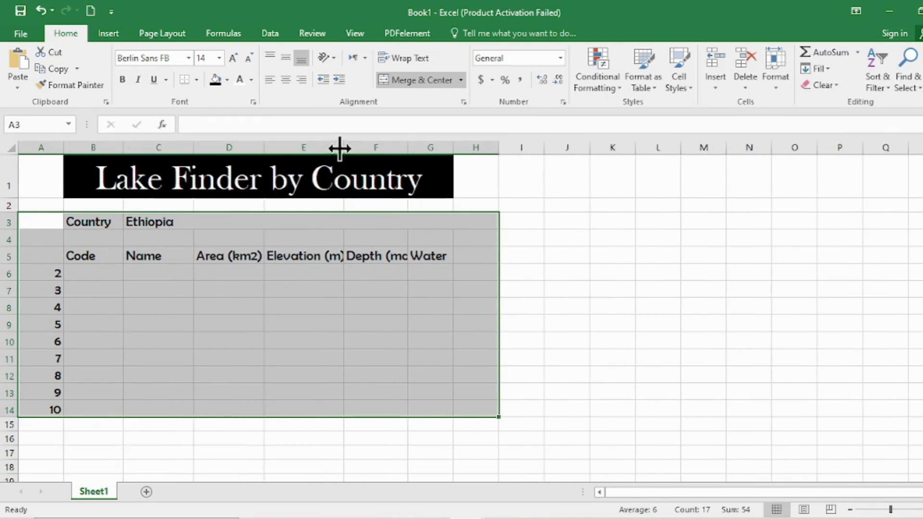
left_click_drag(344, 148, 365, 152)
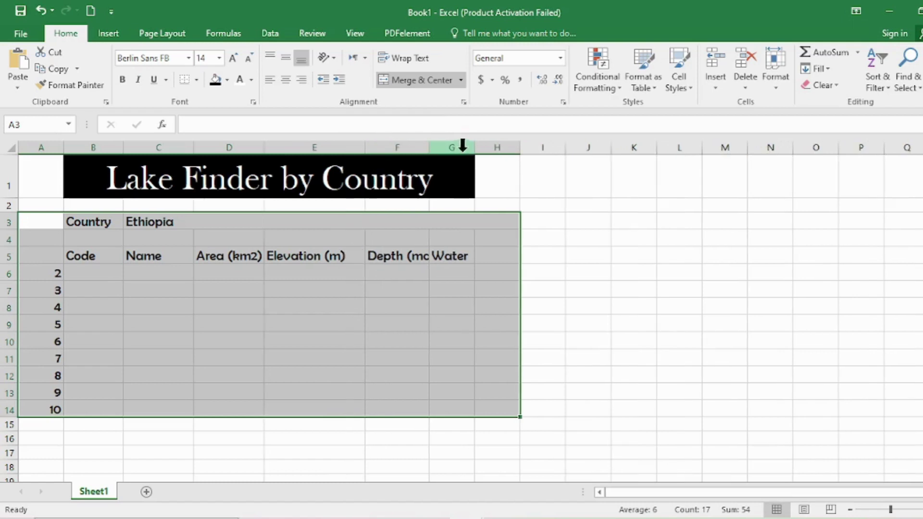
left_click_drag(475, 148, 497, 149)
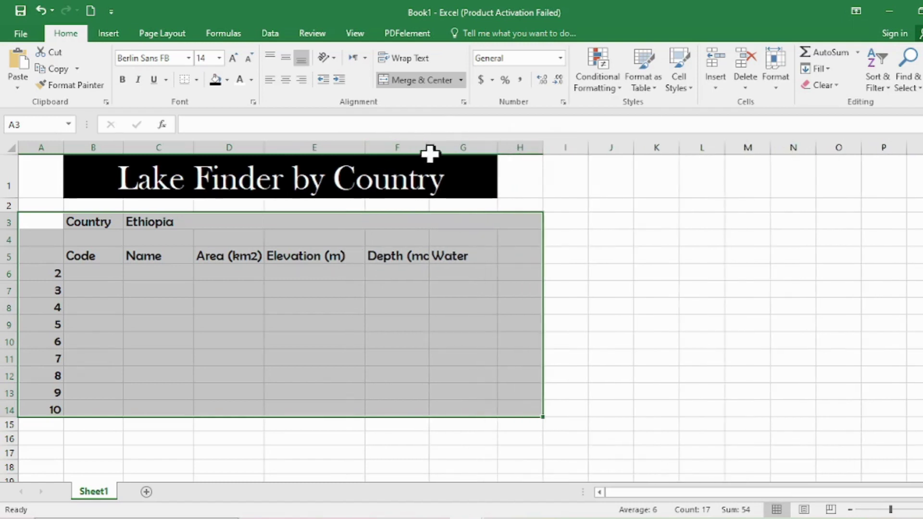
left_click_drag(429, 153, 455, 150)
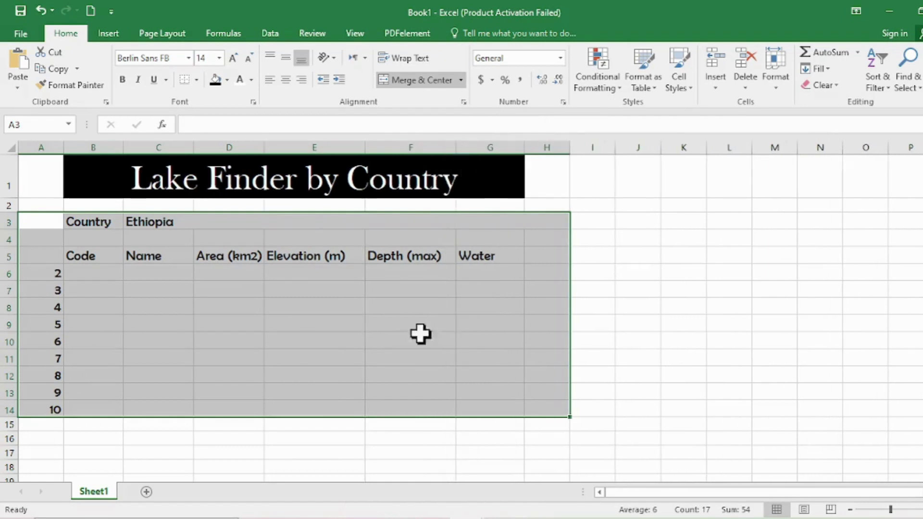
left_click_drag(131, 443, 132, 452)
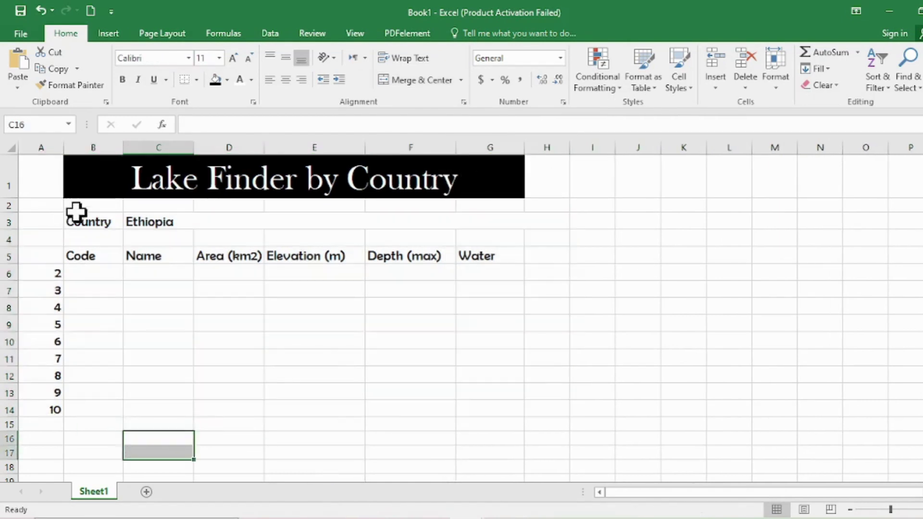
- Format the Country label in cell B3 with white text on a black fill
left_click(76, 214)
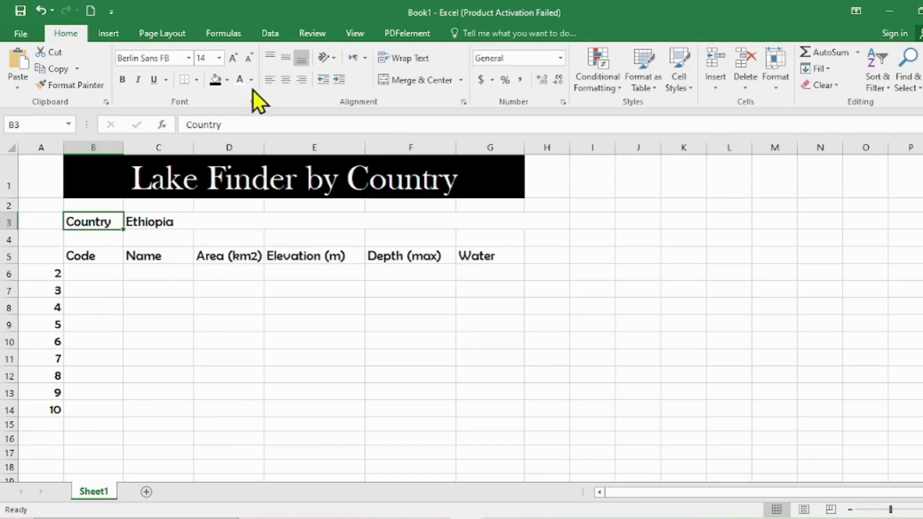
left_click(240, 80)
left_click(226, 81)
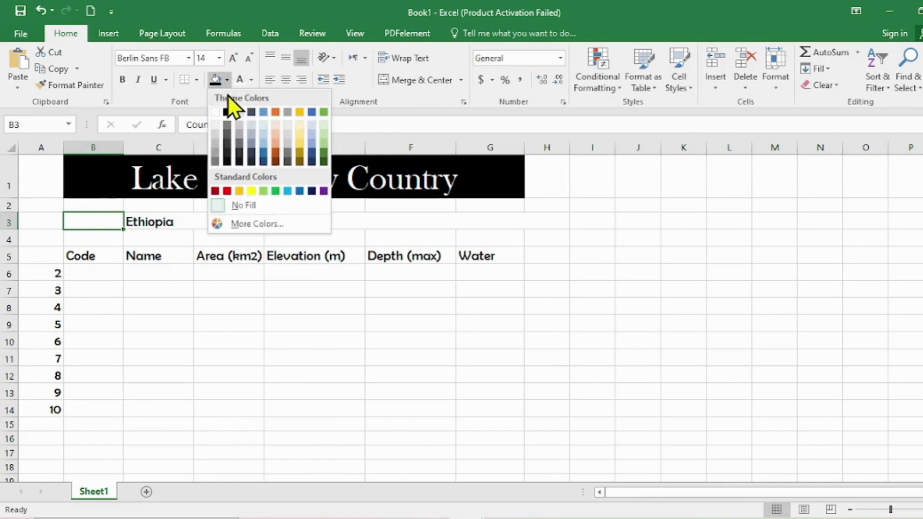
left_click(226, 112)
left_click(229, 407)
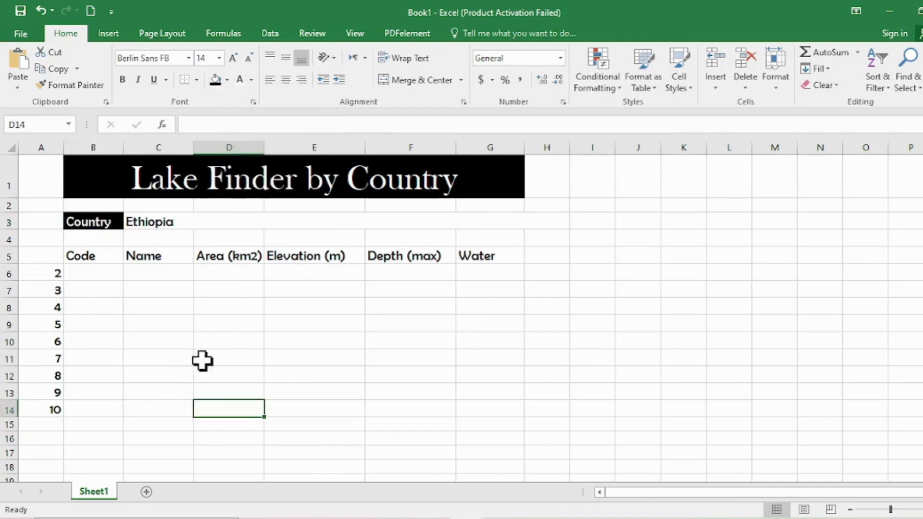
- Narrow column A to fit its row numbers
left_click(428, 325)
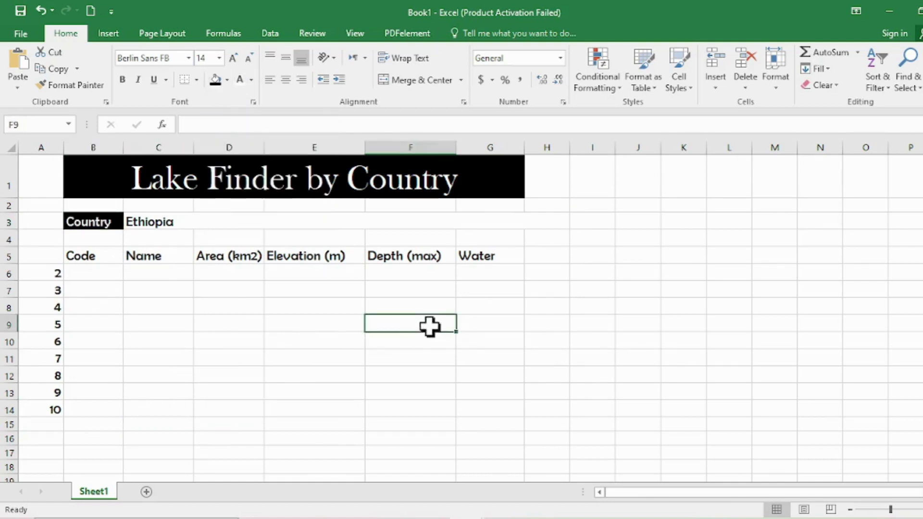
left_click(545, 345)
left_click_drag(64, 147, 48, 146)
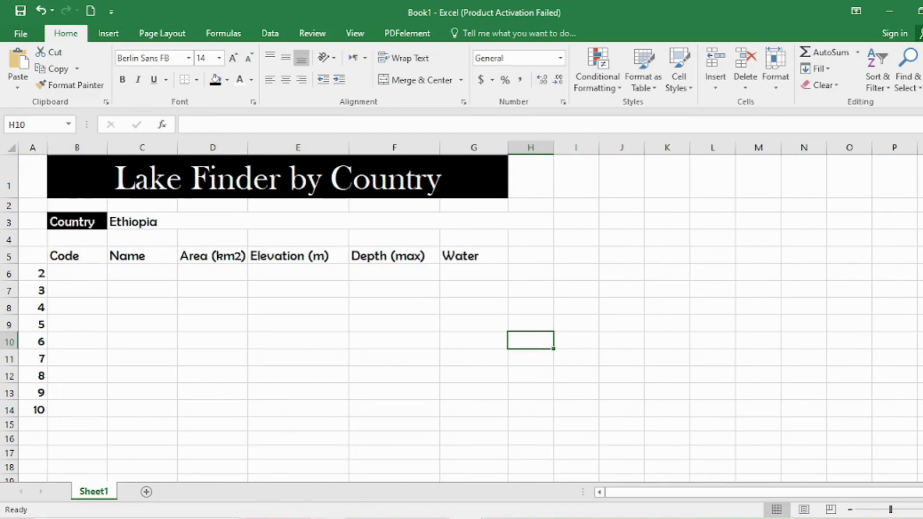
- Check the table's gridlines in the question paper and apply All Borders to cells A1 to H15
key("alt+Tab")
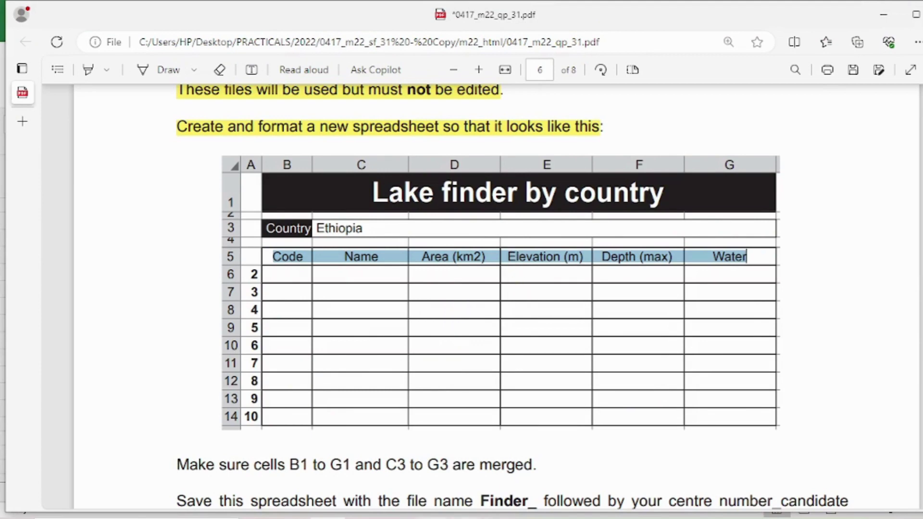
left_click(627, 462)
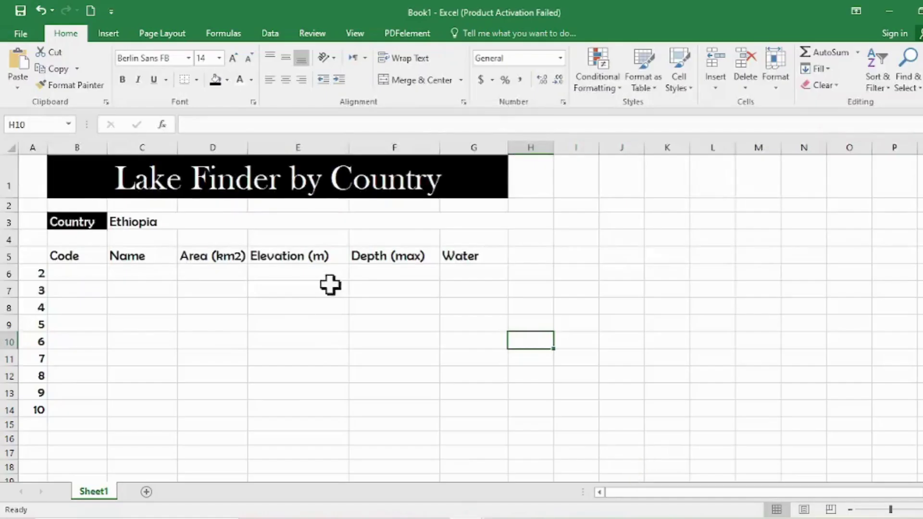
left_click(48, 178)
left_click_drag(56, 181, 384, 423)
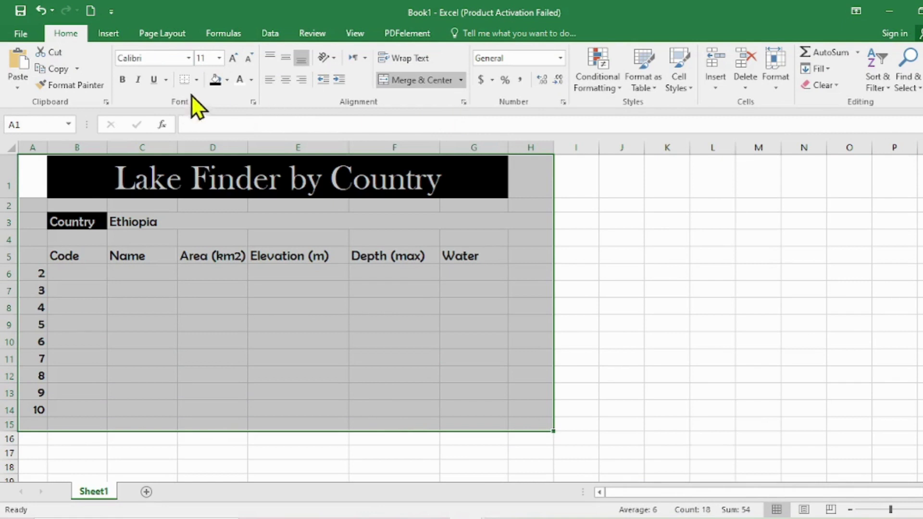
left_click(195, 79)
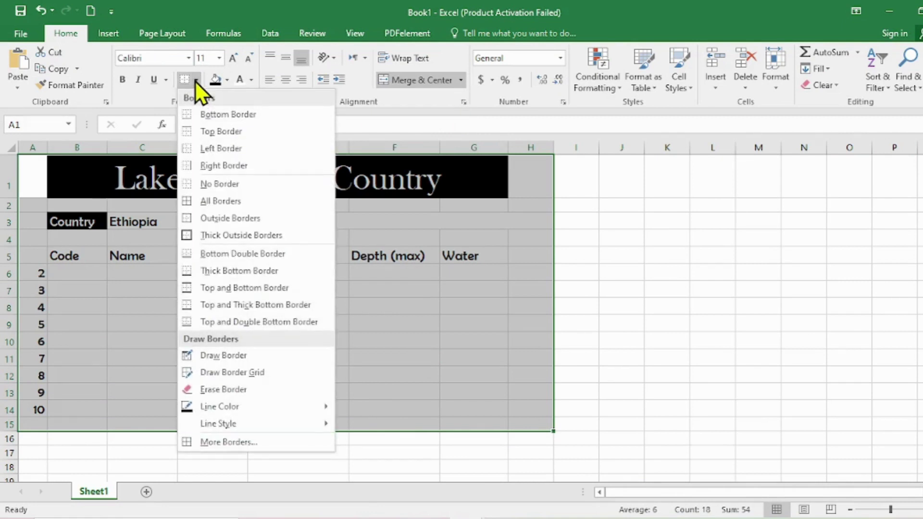
left_click(191, 198)
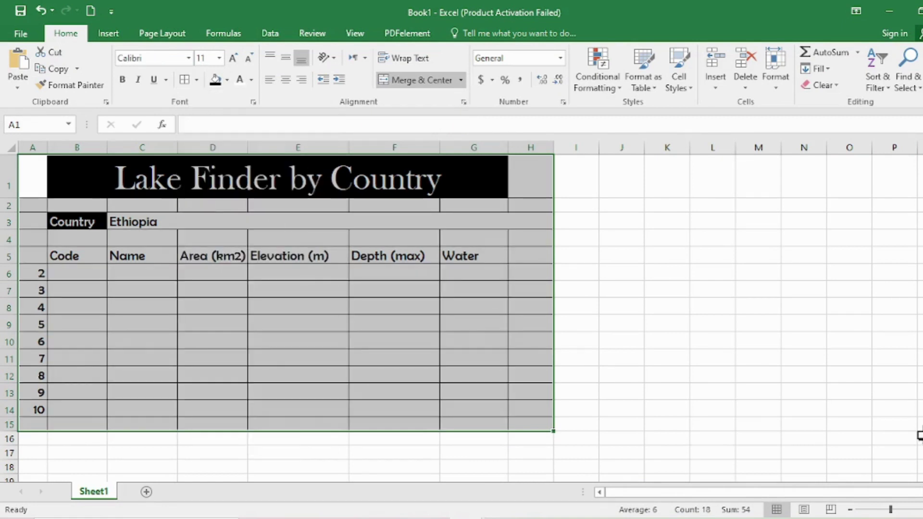
left_click(754, 397)
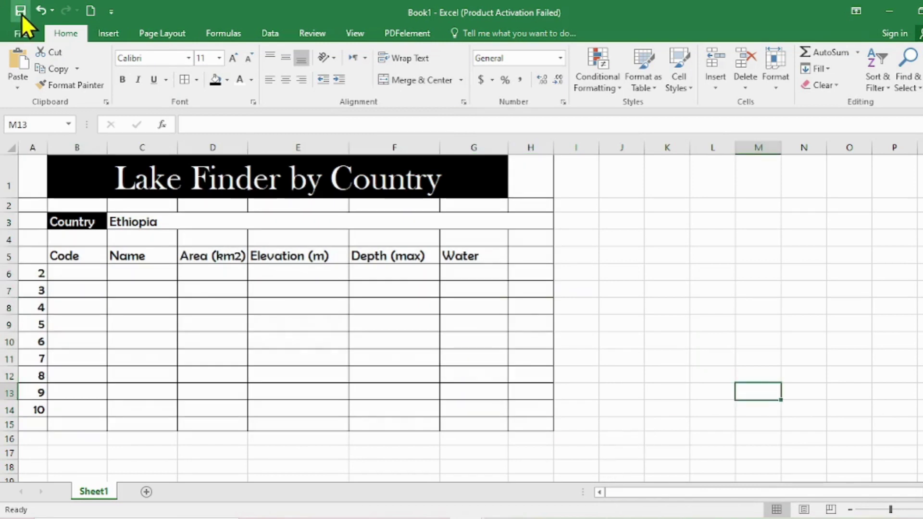
- In the question paper, highlight the cell-merging instruction and the start of the save instruction, and select the file name prefix Finder_
key("alt+Tab")
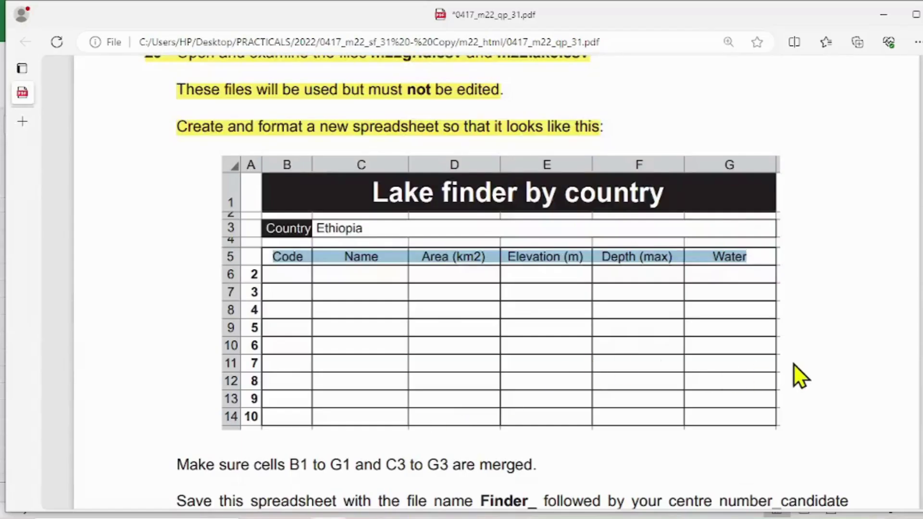
scroll(794, 365, "down", 2)
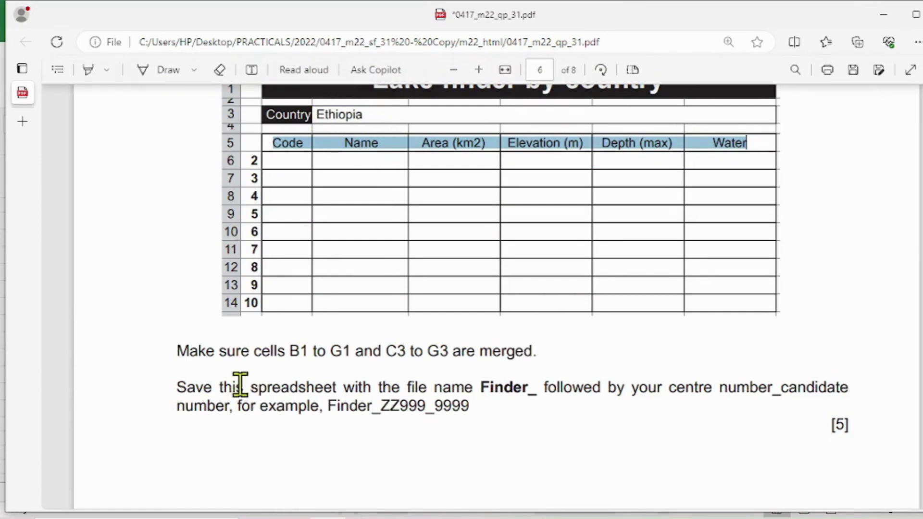
left_click(88, 68)
left_click_drag(176, 351, 537, 351)
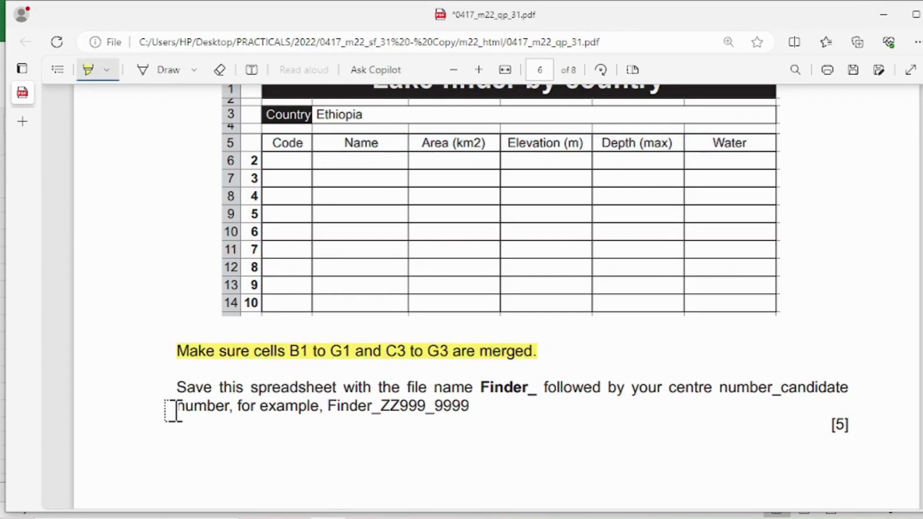
left_click_drag(176, 387, 480, 387)
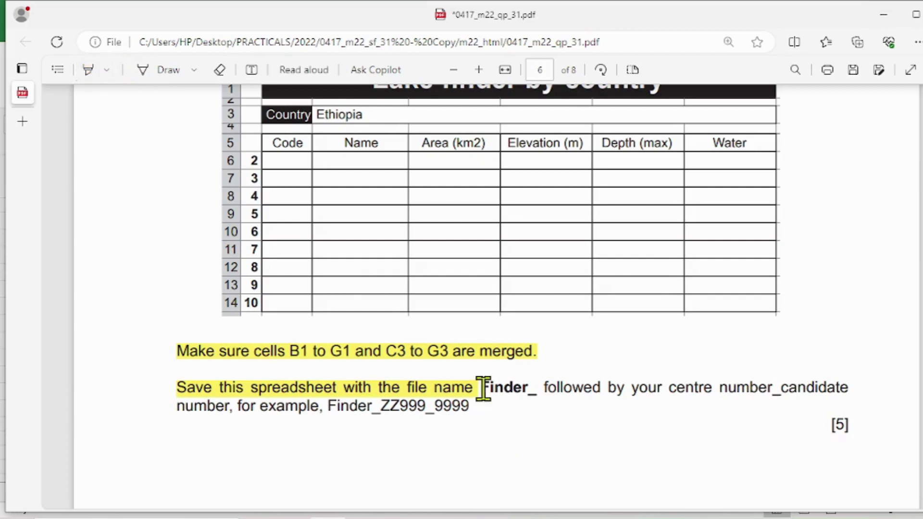
left_click_drag(483, 388, 531, 393)
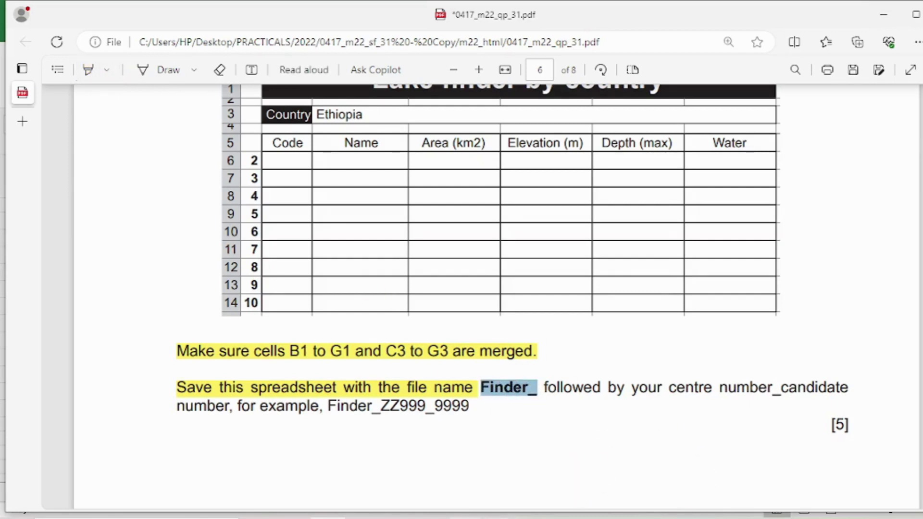
- Switch to the Excel workbook and save it in the m22_html folder with the file name Finder_Cen123_Shal123.xlsx
left_click(612, 469)
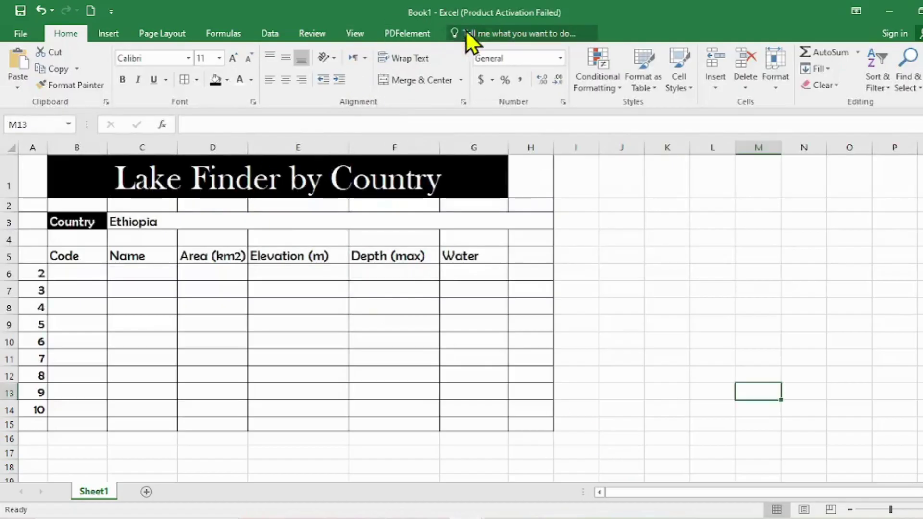
left_click(17, 35)
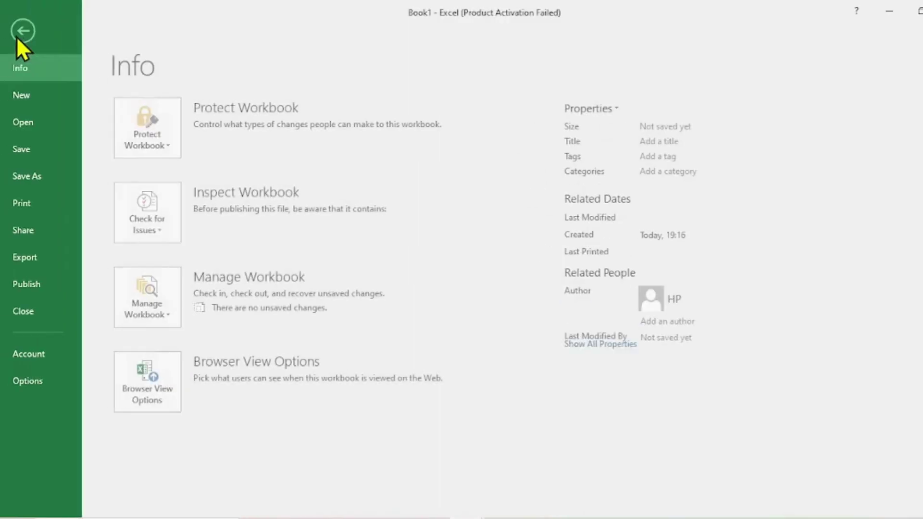
left_click(51, 179)
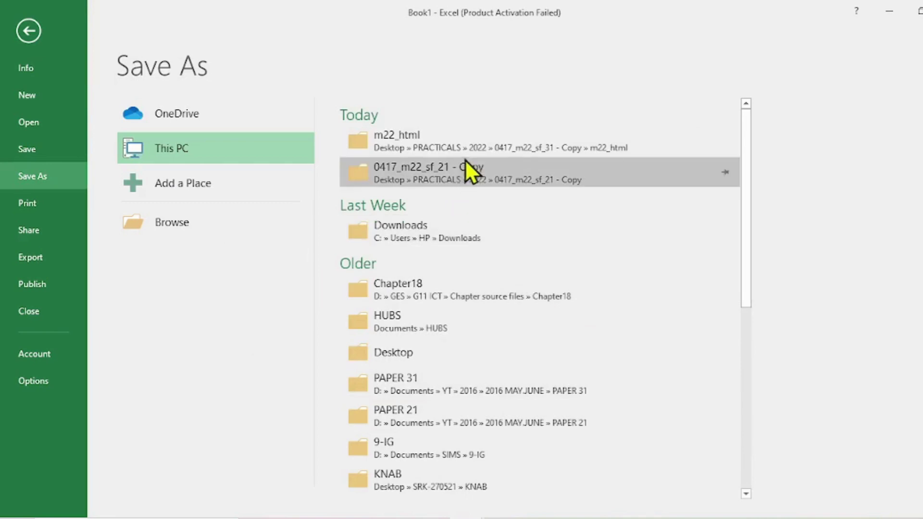
left_click(464, 129)
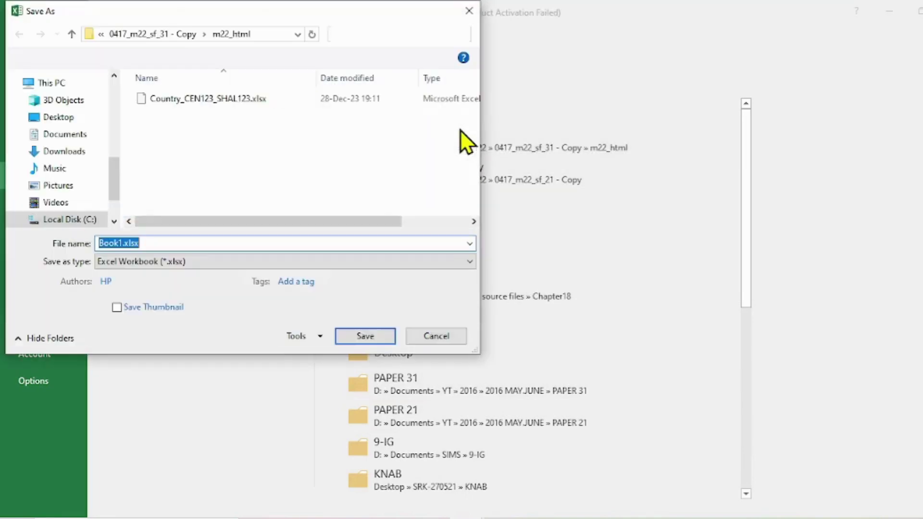
left_click(119, 243)
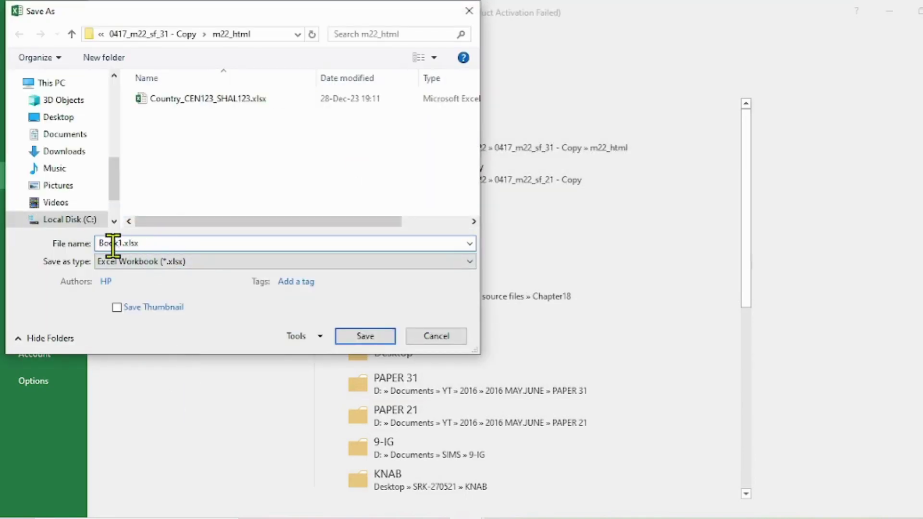
left_click_drag(121, 243, 100, 245)
type("Finder_Ce")
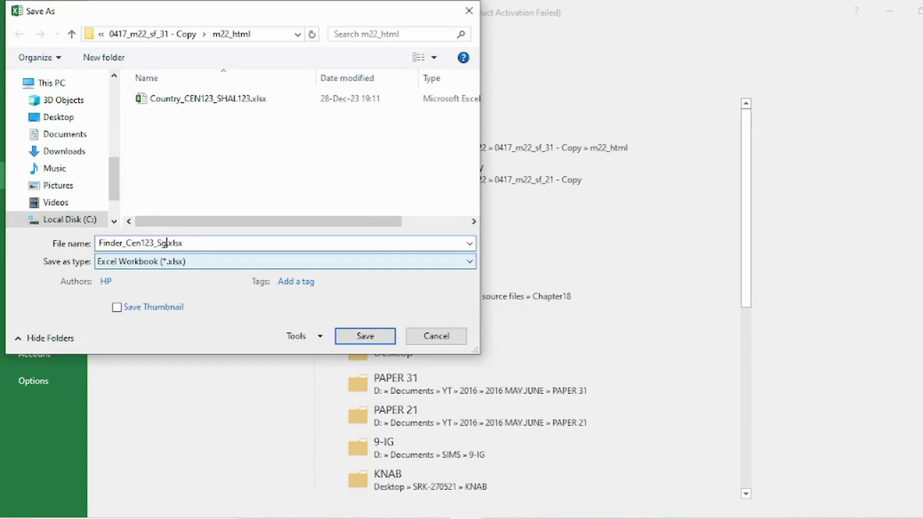
type("n123_Sg")
key("BackSpace")
left_click(362, 335)
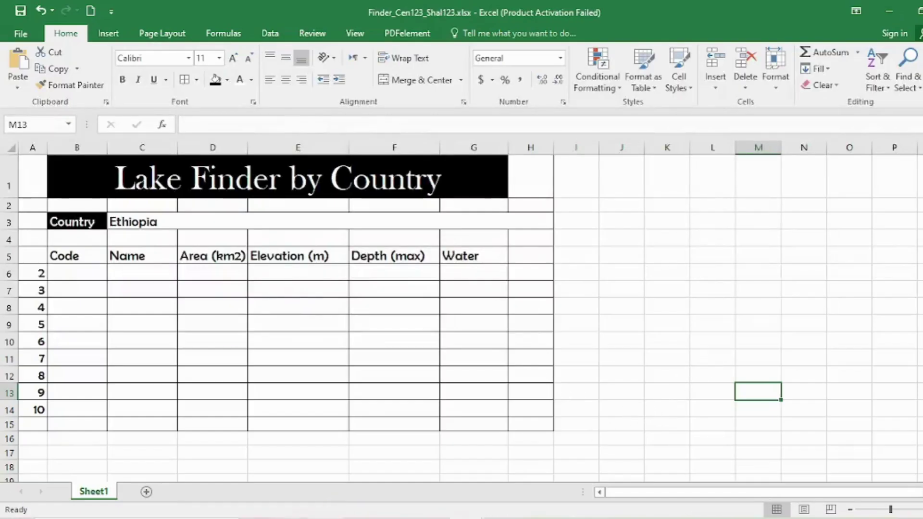
- In the question paper, highlight the whole instruction for saving the Finder_ spreadsheet and go to question 21
left_click(327, 518)
scroll(610, 425, "down", 2)
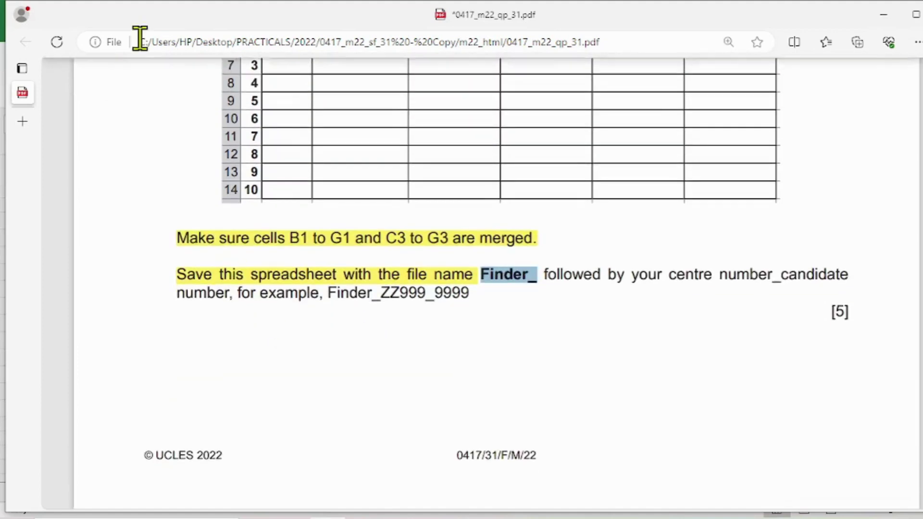
left_click(88, 69)
left_click_drag(176, 273, 491, 309)
scroll(500, 317, "down", 2)
scroll(500, 317, "down", 5)
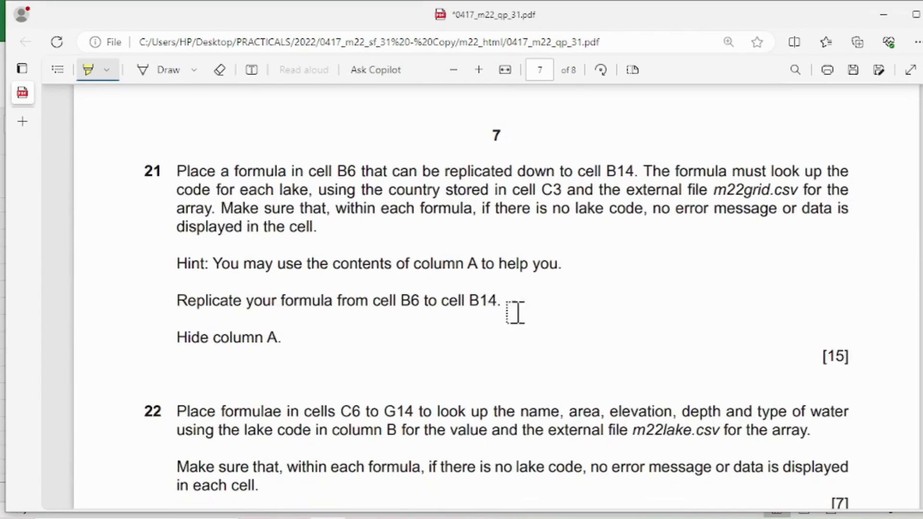